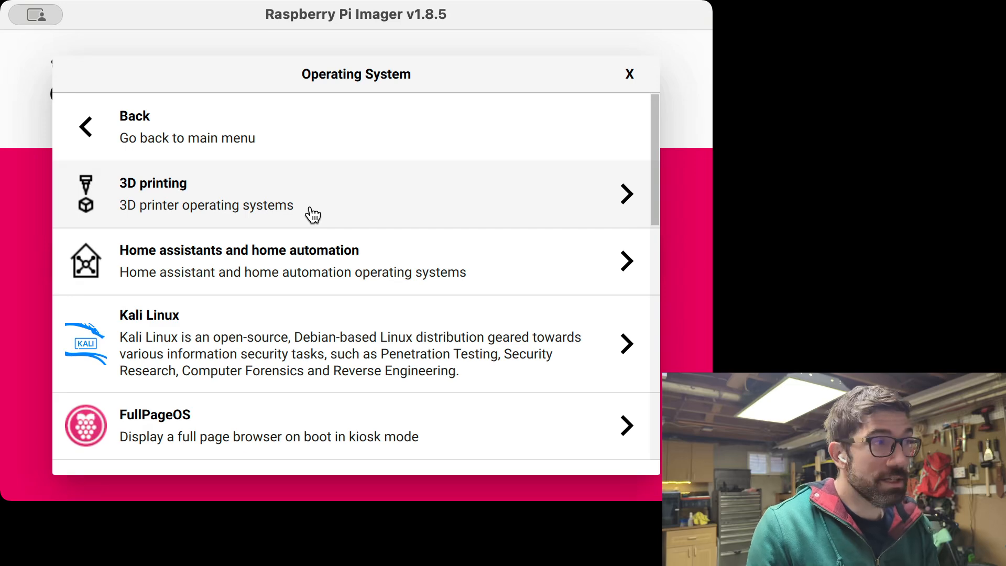
- Select Home Assistant OS 14.1 (RPi 4/400) as the operating system and check the available storage devices without choosing one
click(298, 258)
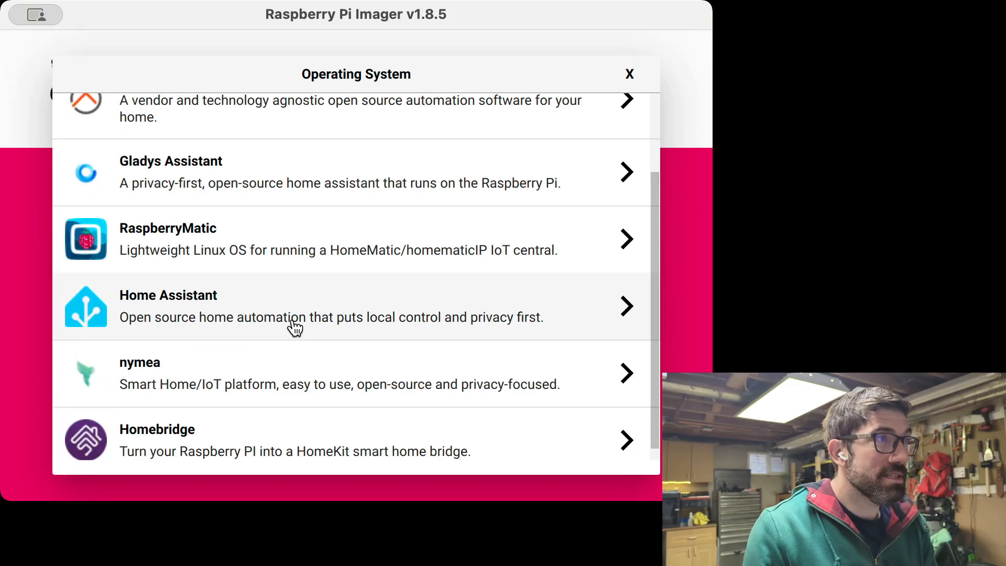
click(295, 327)
click(281, 246)
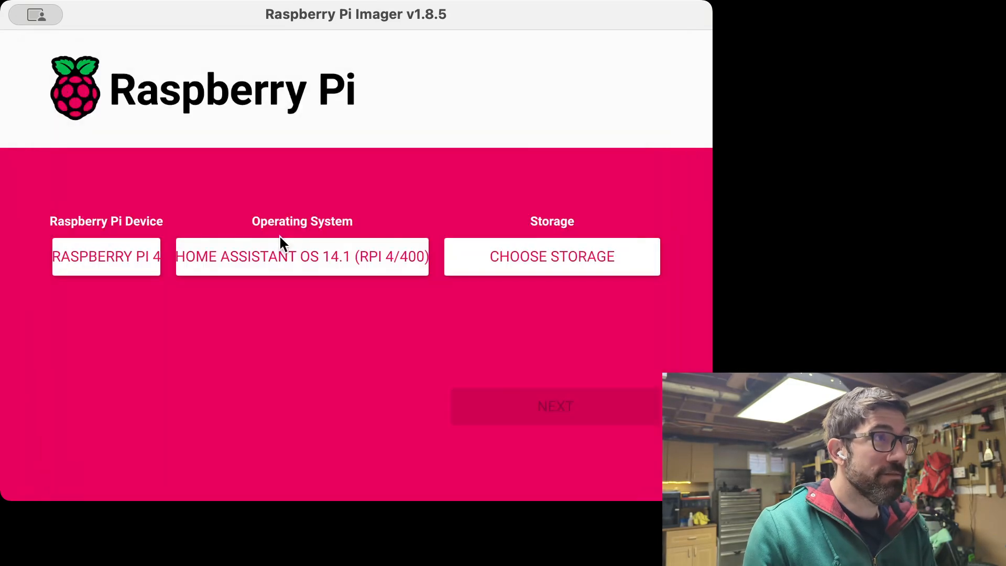
click(546, 260)
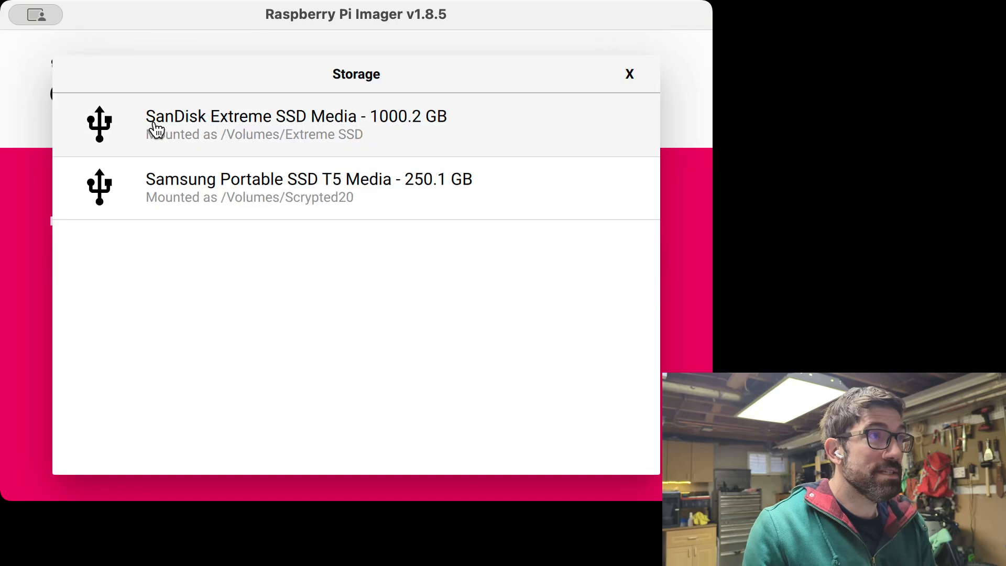
click(629, 77)
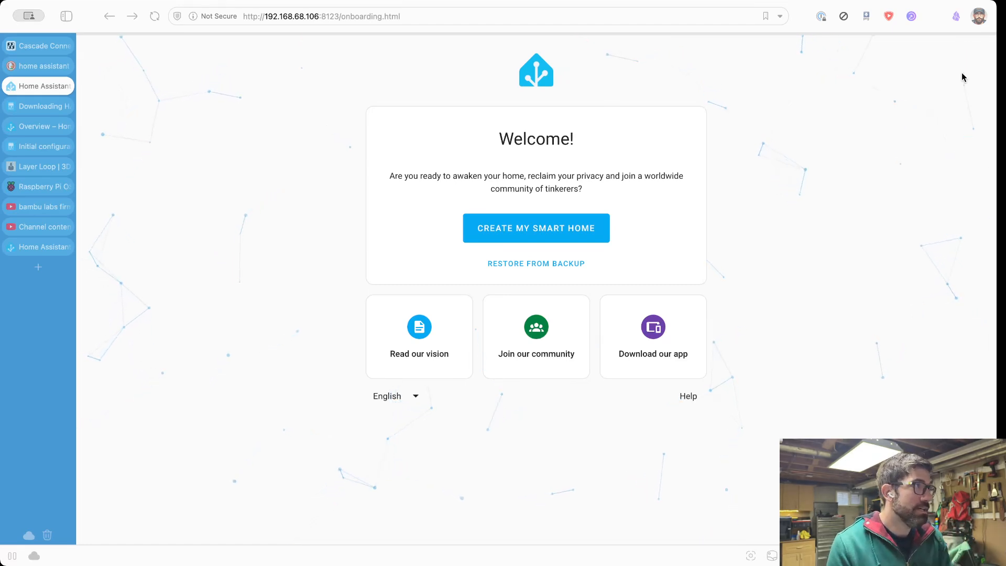
- Switch to the existing Home Assistant dashboard in the browser and review its notifications
click(36, 108)
click(35, 126)
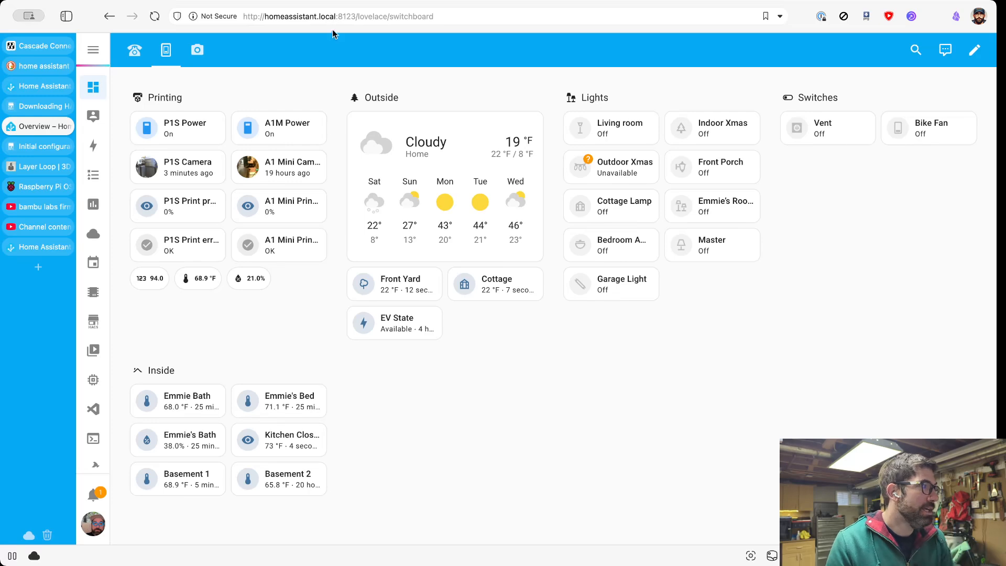
click(92, 491)
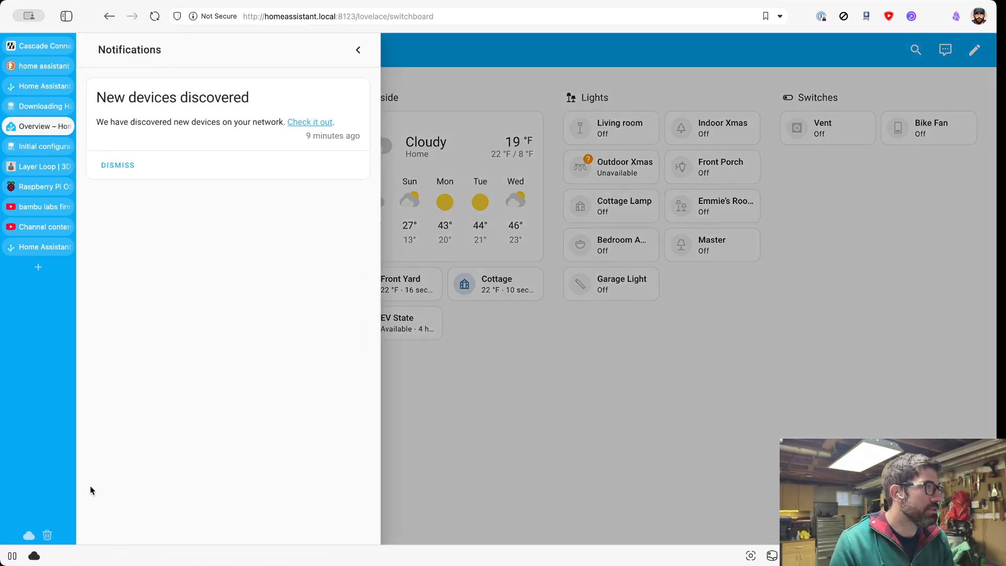
click(364, 48)
- Open the A1 Mini printer's device page from the Bambu Lab integration in the Home Assistant settings
scroll(91, 377, down, 1)
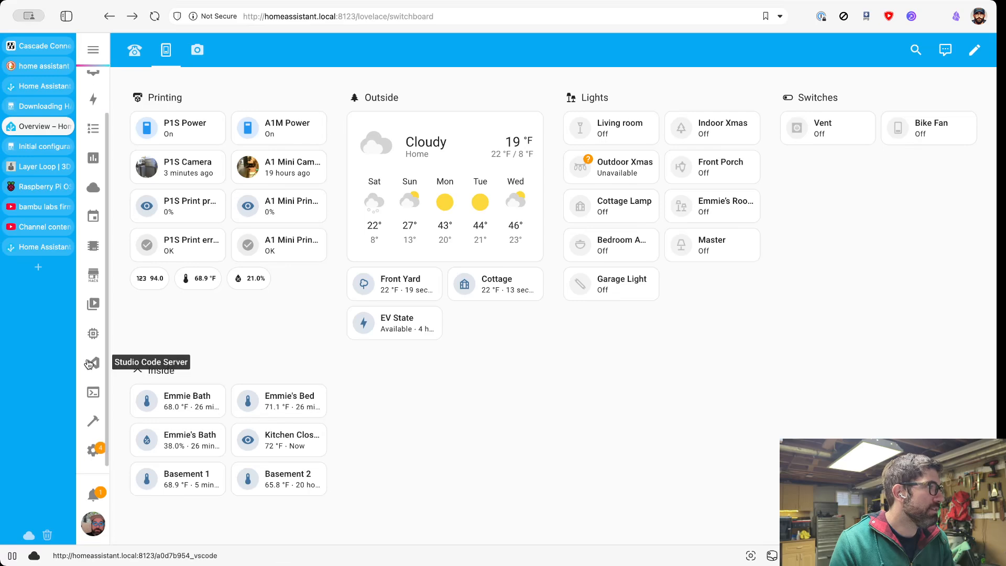
click(93, 450)
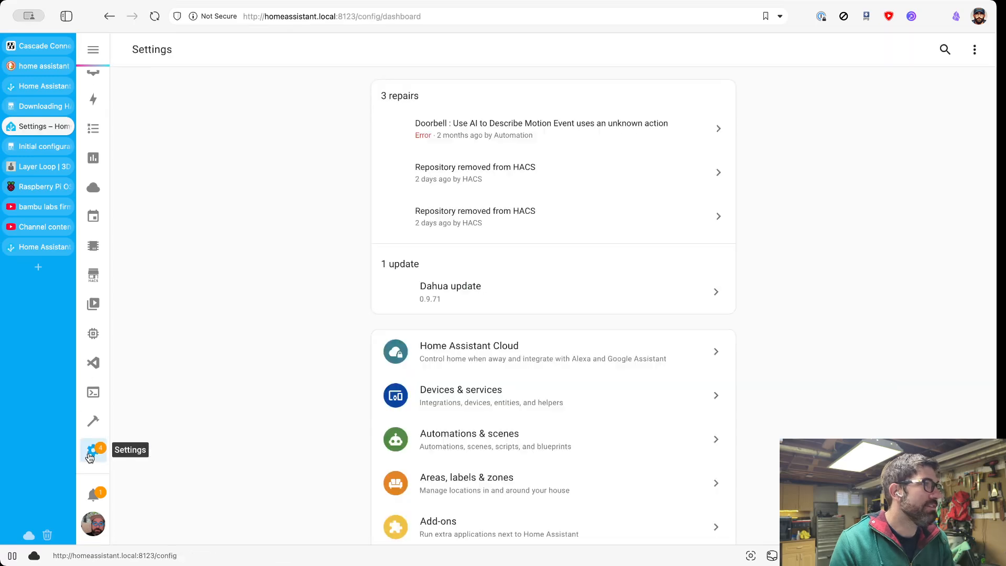
click(423, 385)
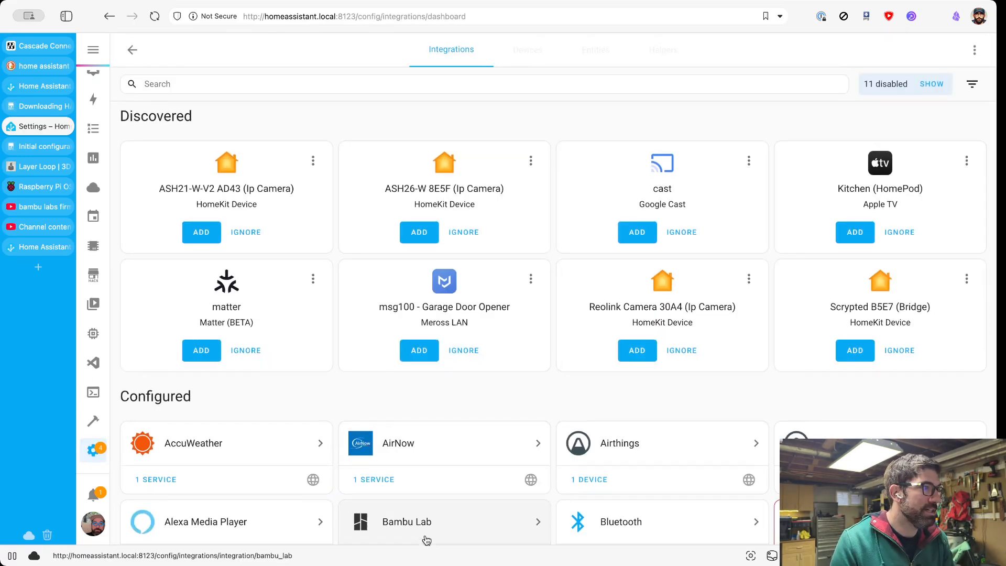
click(428, 537)
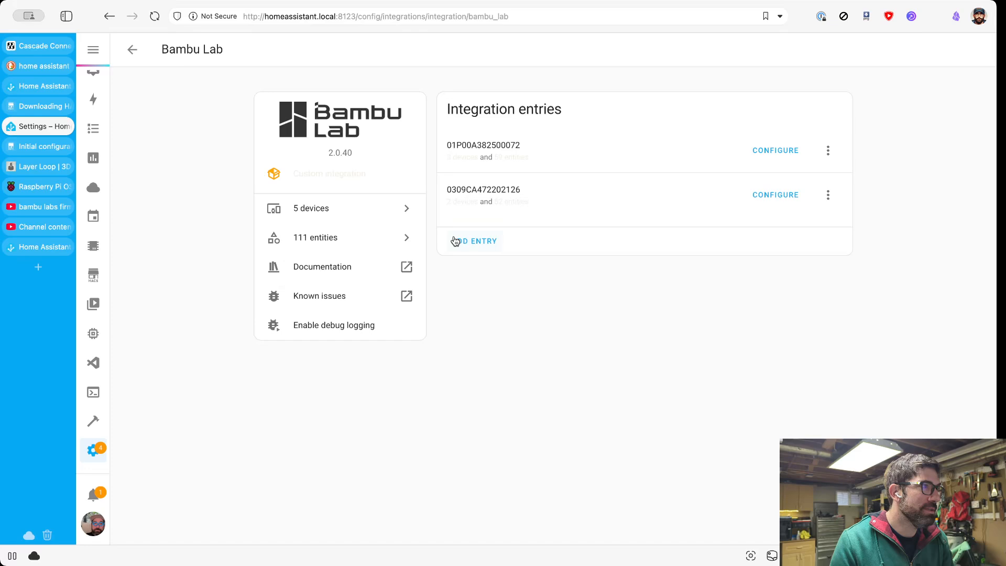
click(463, 201)
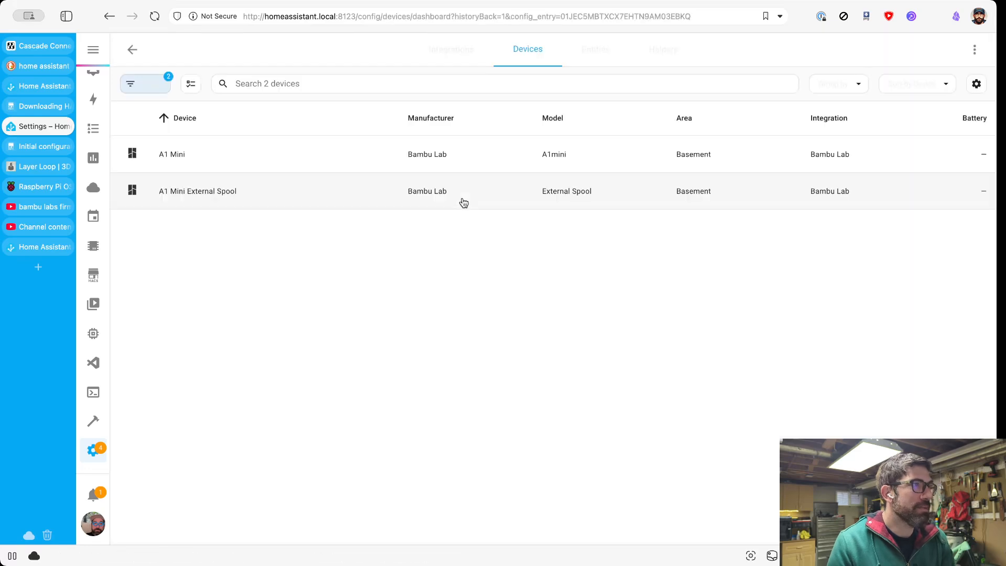
click(177, 157)
- Examine the A1 Mini's sensors, configuration options, controls and linked automations on its device page
scroll(305, 231, down, 5)
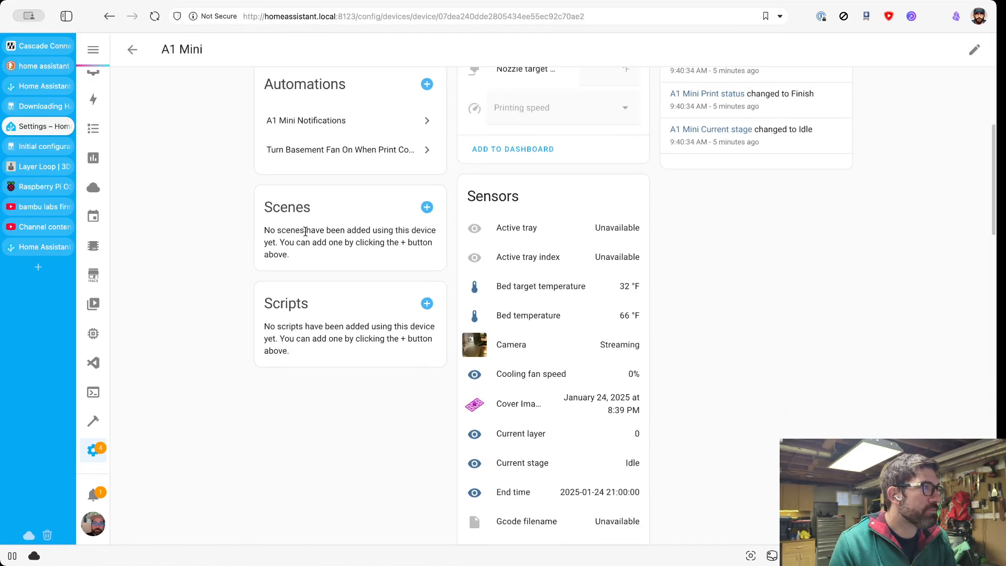
scroll(306, 231, down, 2)
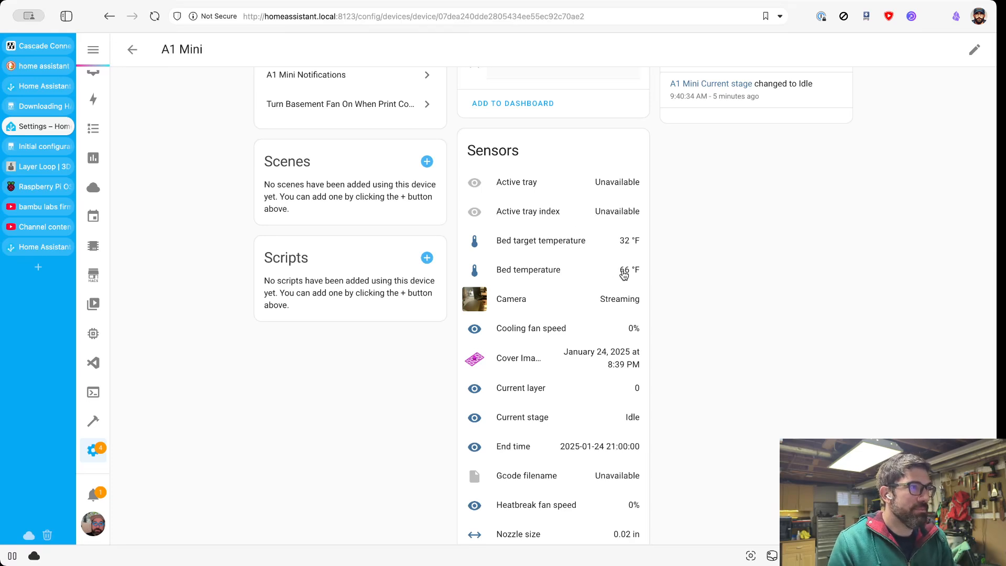
scroll(624, 274, down, 2)
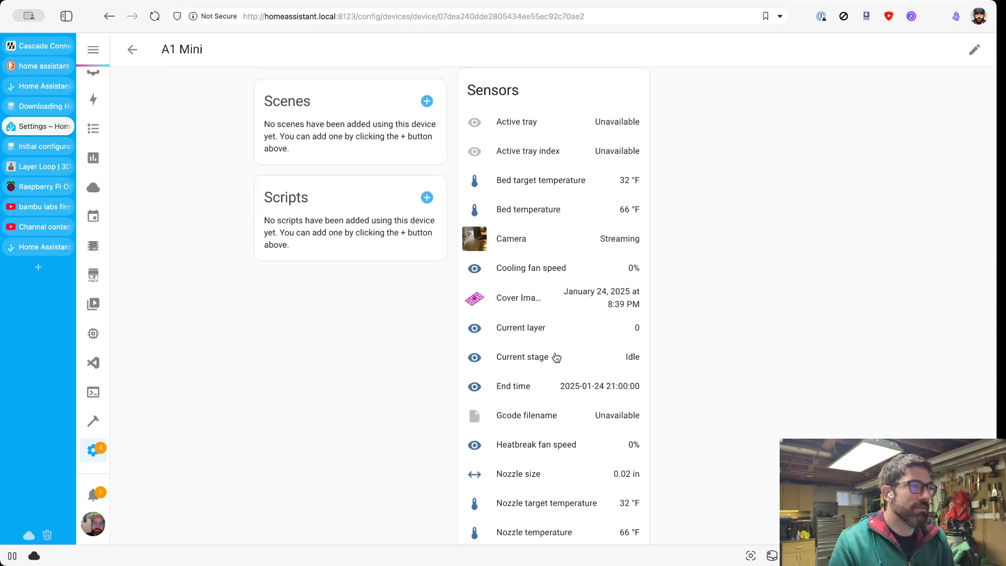
scroll(524, 304, down, 2)
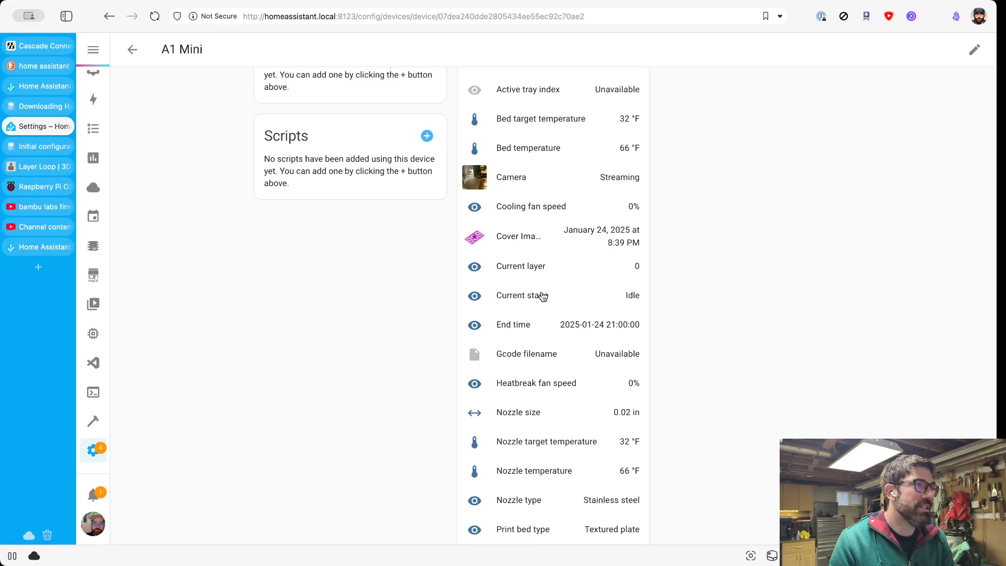
scroll(543, 296, down, 1)
scroll(560, 333, down, 4)
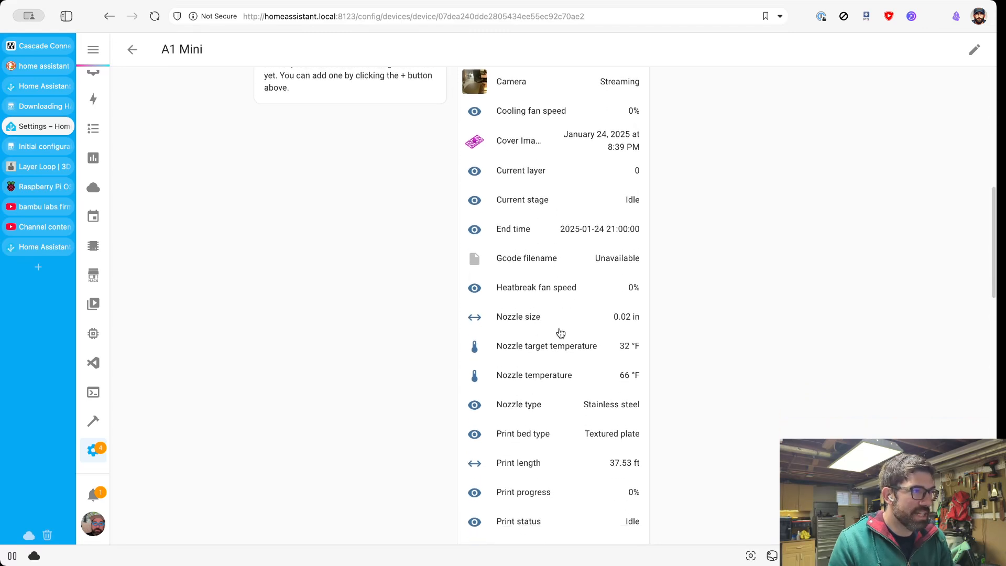
scroll(562, 300, down, 7)
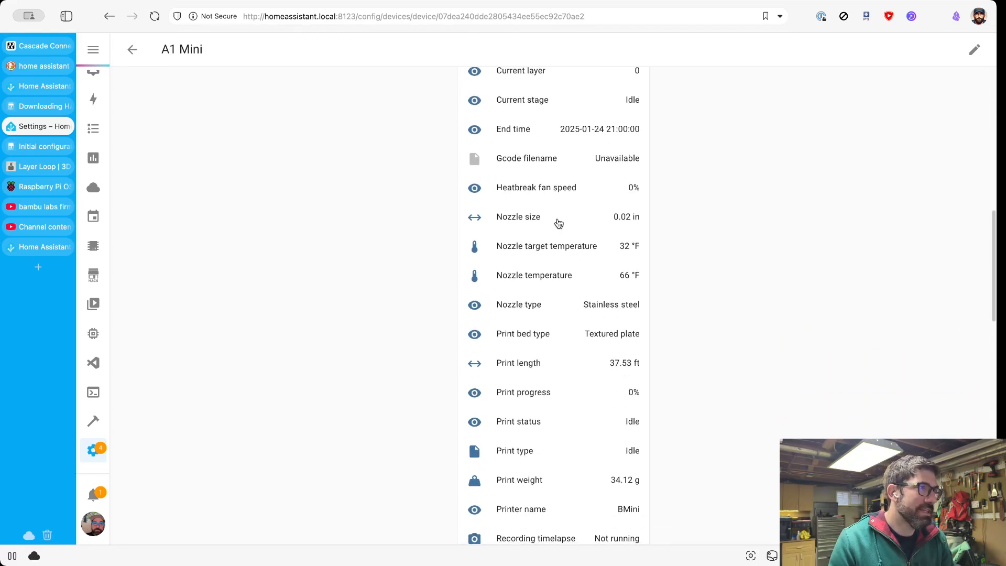
scroll(611, 222, down, 13)
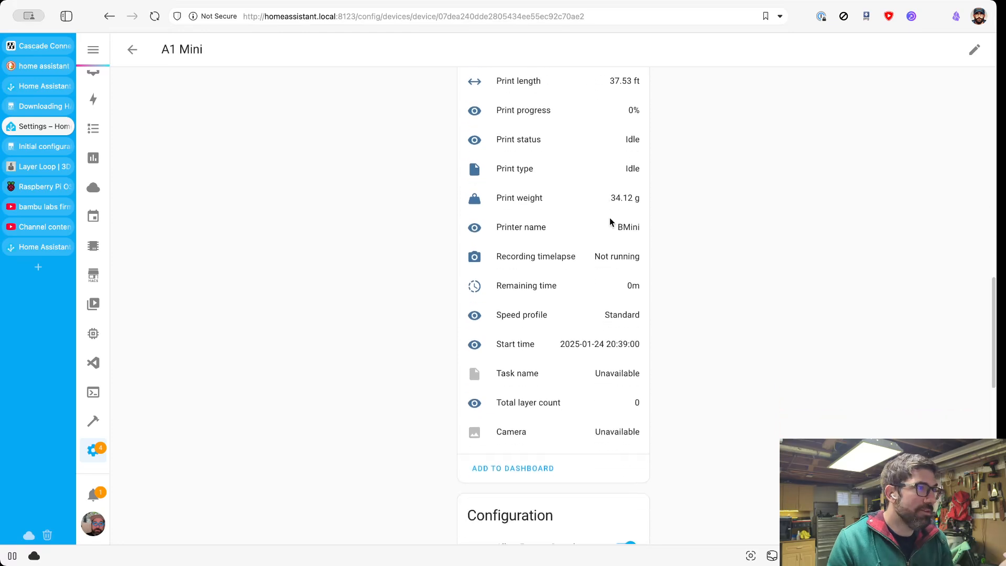
scroll(594, 332, down, 5)
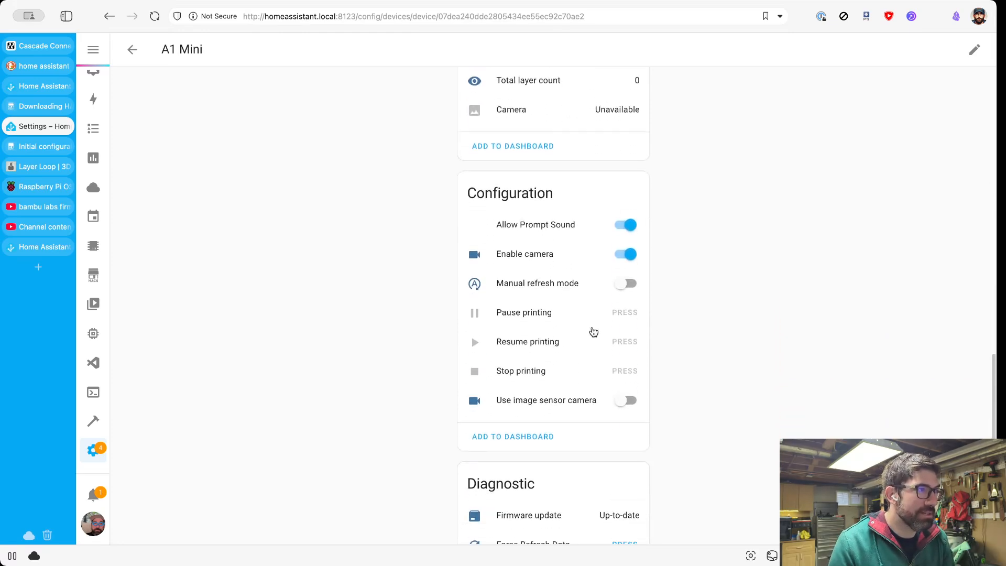
scroll(595, 375, up, 20)
scroll(591, 375, up, 4)
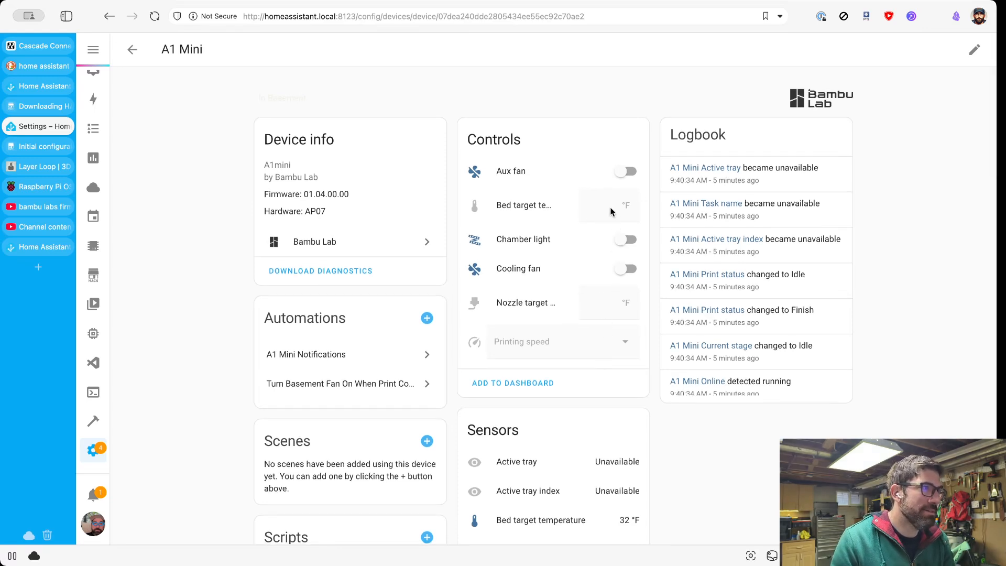
scroll(586, 359, up, 1)
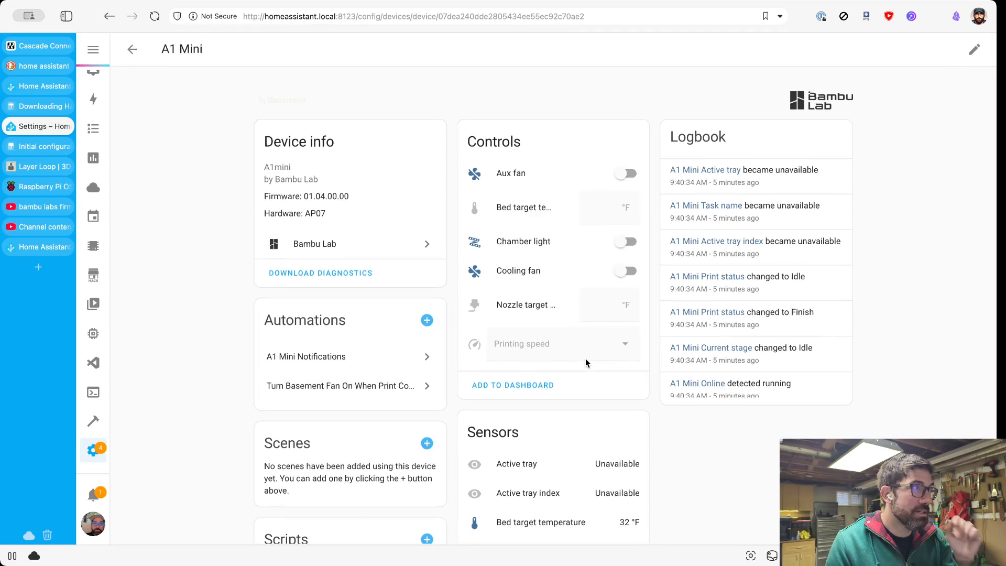
scroll(586, 362, down, 12)
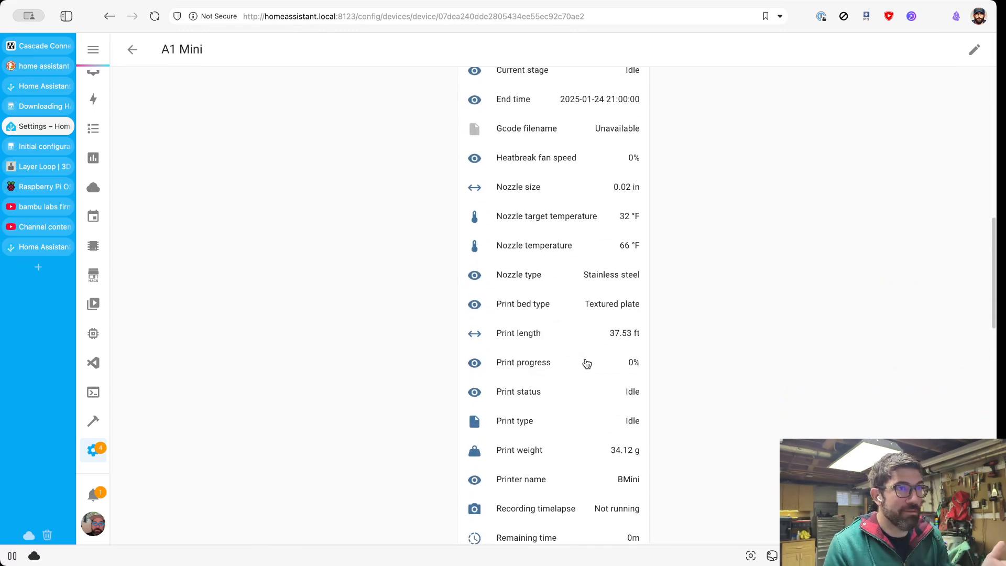
scroll(587, 363, up, 12)
scroll(586, 358, down, 1)
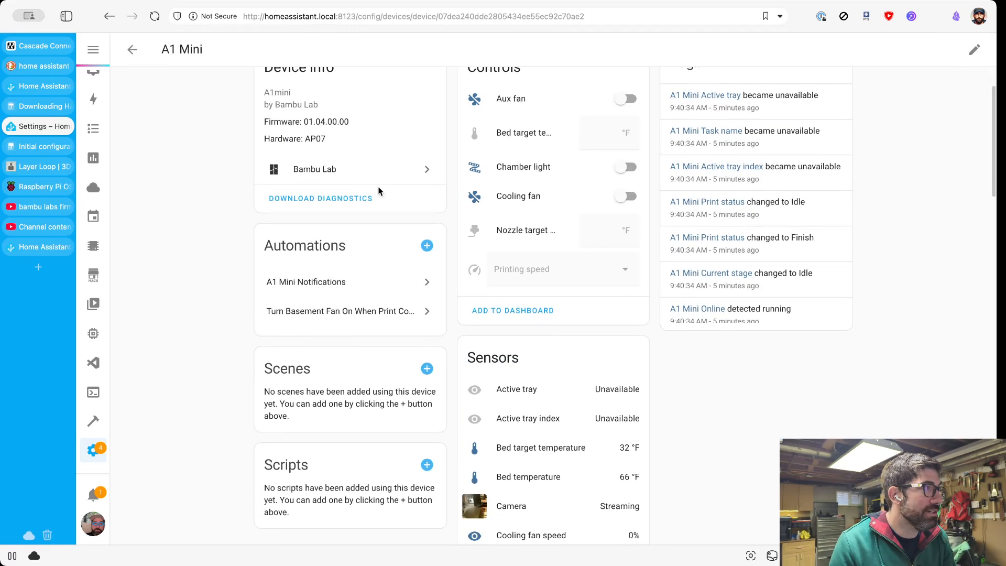
- Start creating a new smart home on the Home Assistant onboarding page and fill in the account's name and username
click(32, 146)
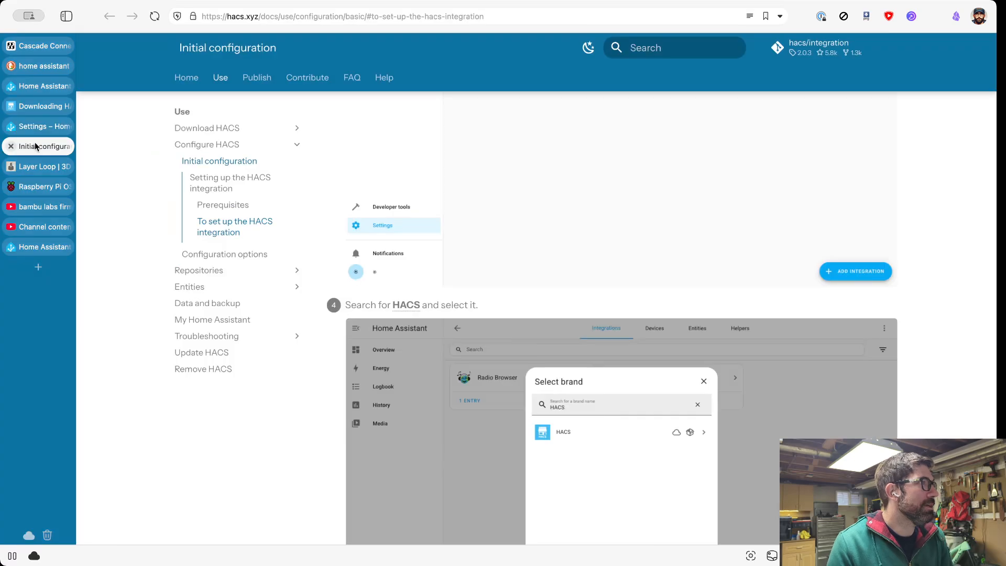
click(35, 85)
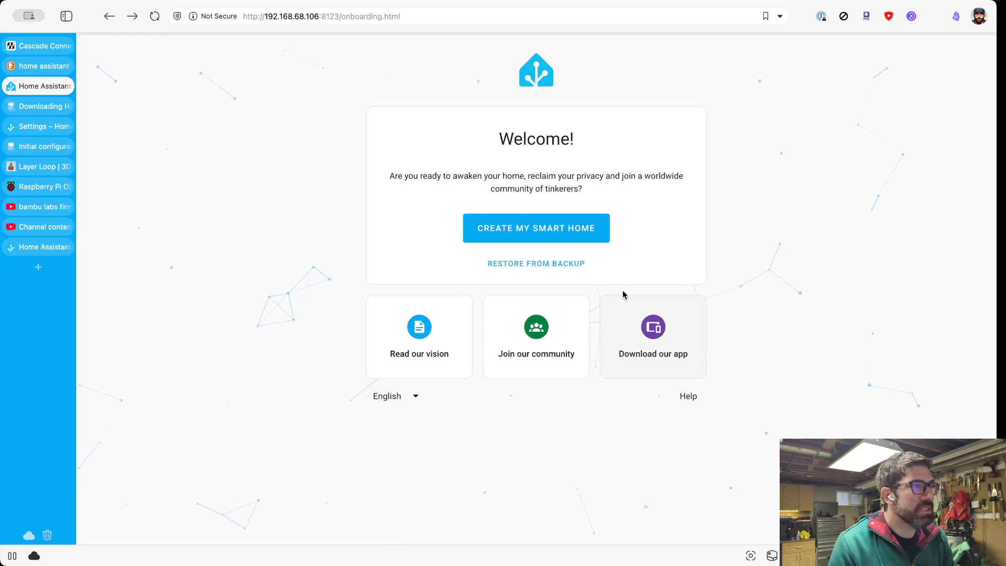
click(551, 240)
text(D)
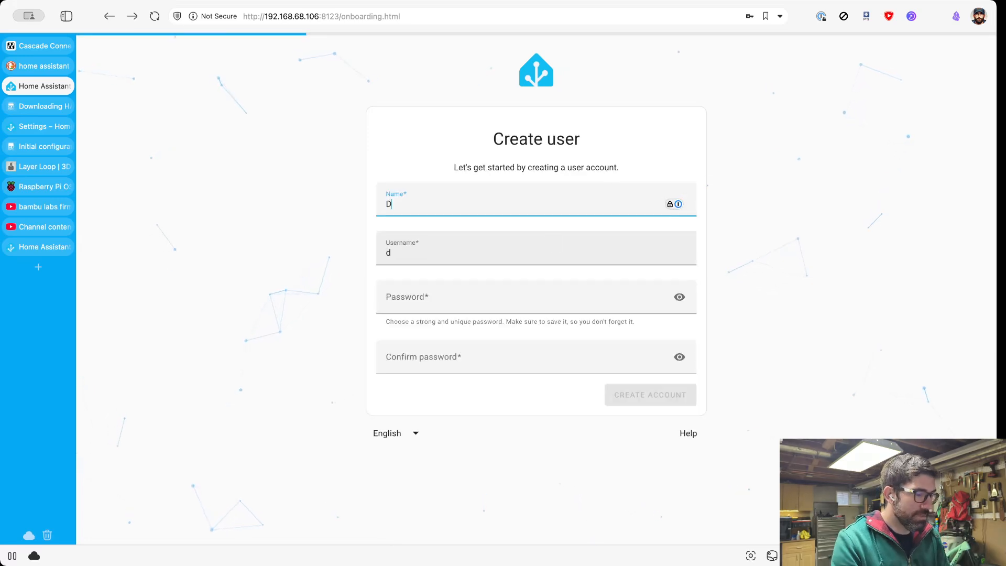
text(rkpxl)
key(Tab)
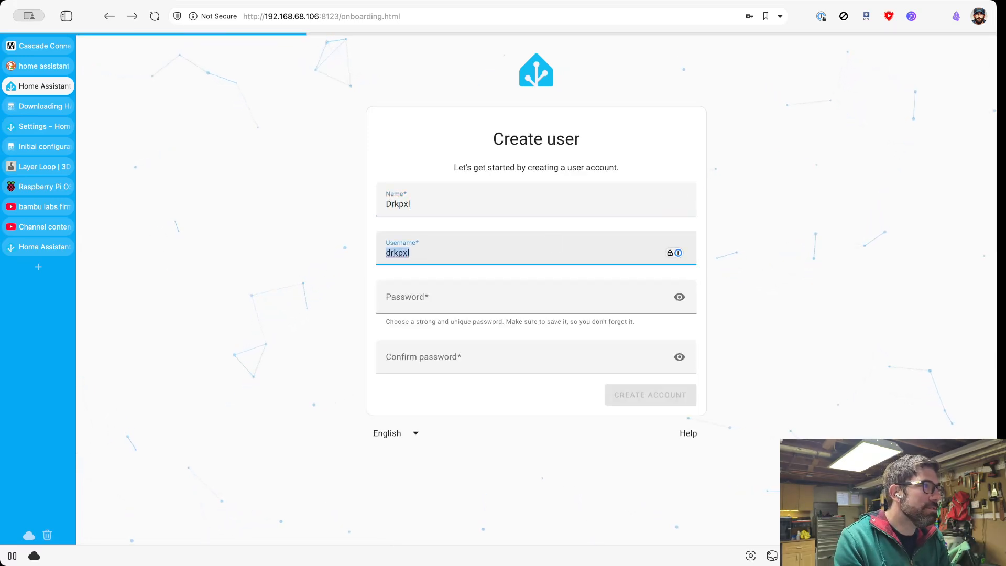
- Enter and confirm the account password, and create the user account
key(Tab)
text(•••••••)
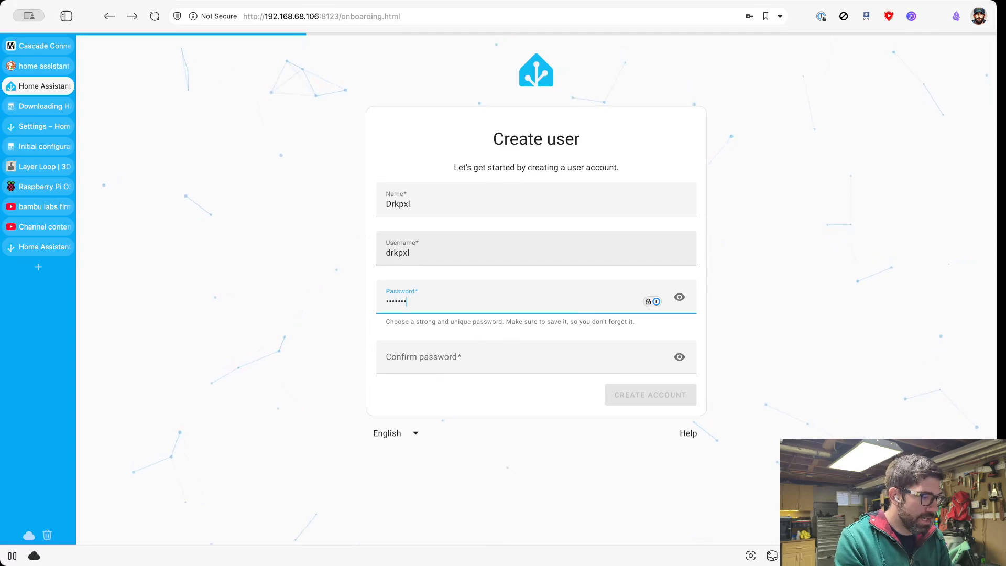
text(•)
key(Tab)
key(Tab)
text(••••••••)
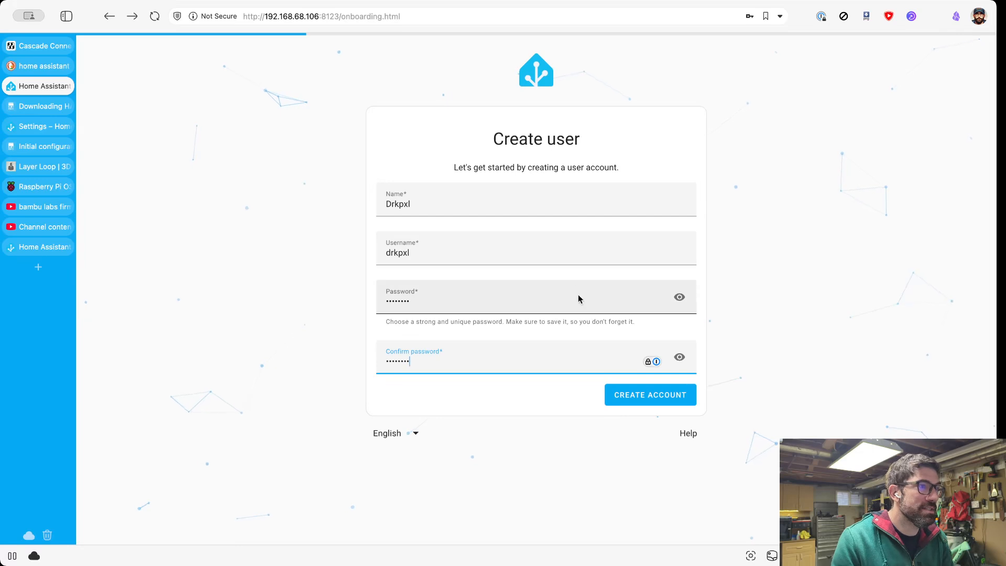
click(613, 396)
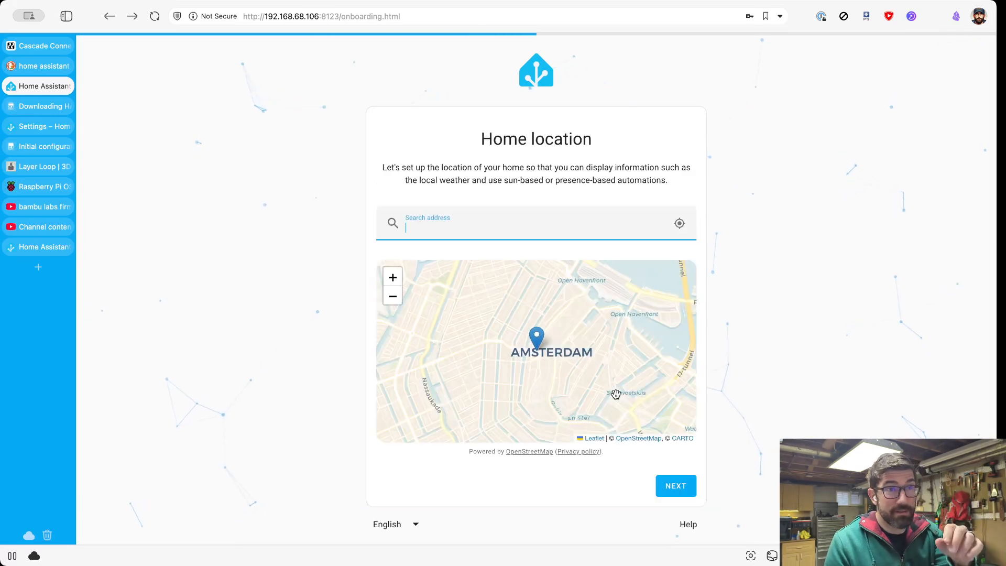
- Set the home location to Denver, Colorado, United States, and continue past the analytics page with all data sharing left off
text(denver)
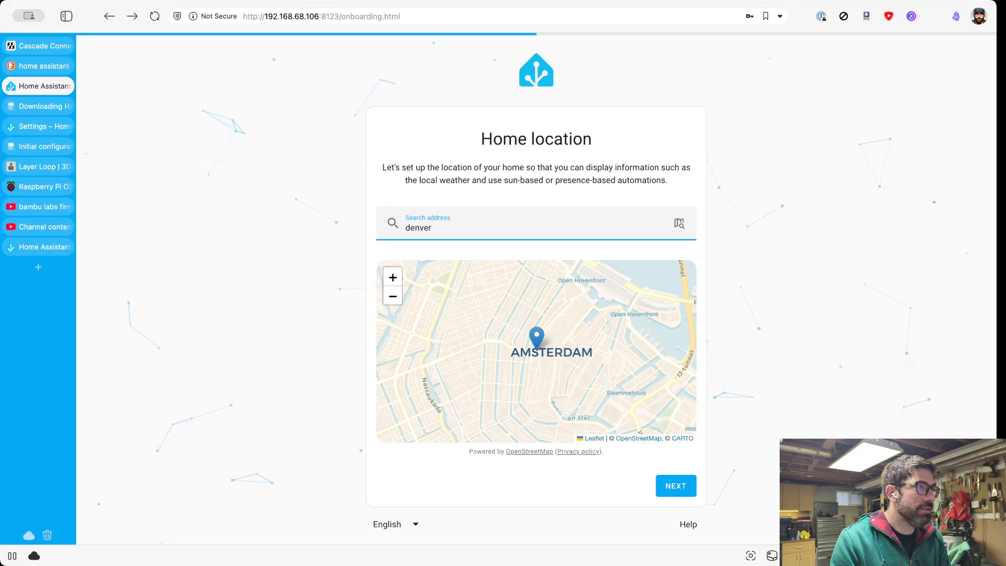
key(Return)
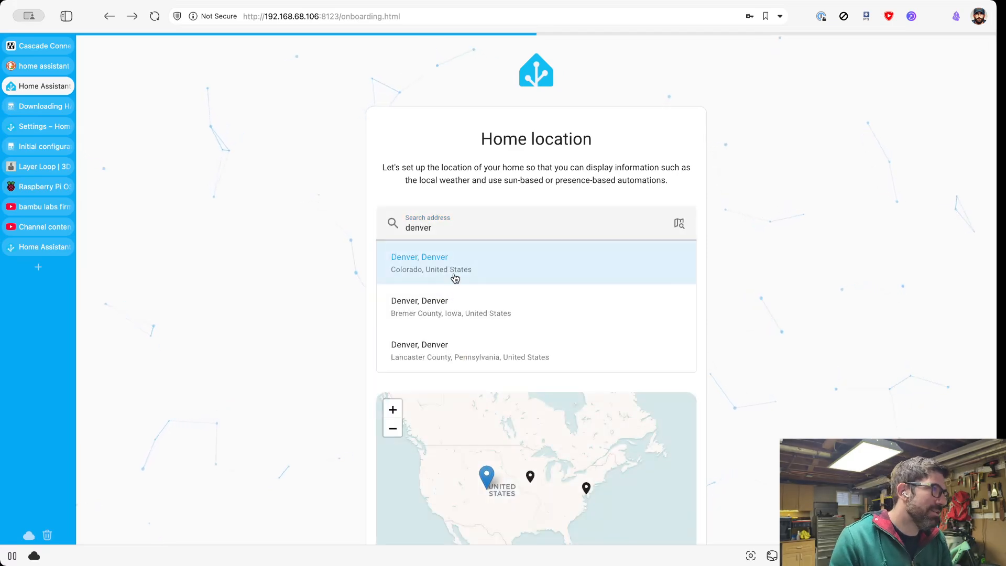
scroll(451, 276, down, 1)
scroll(537, 315, down, 5)
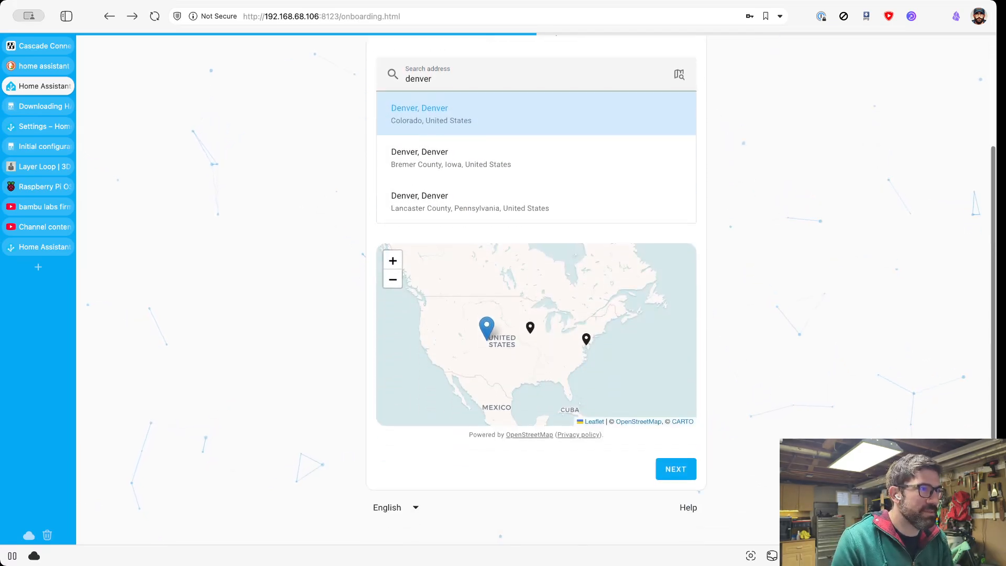
click(674, 474)
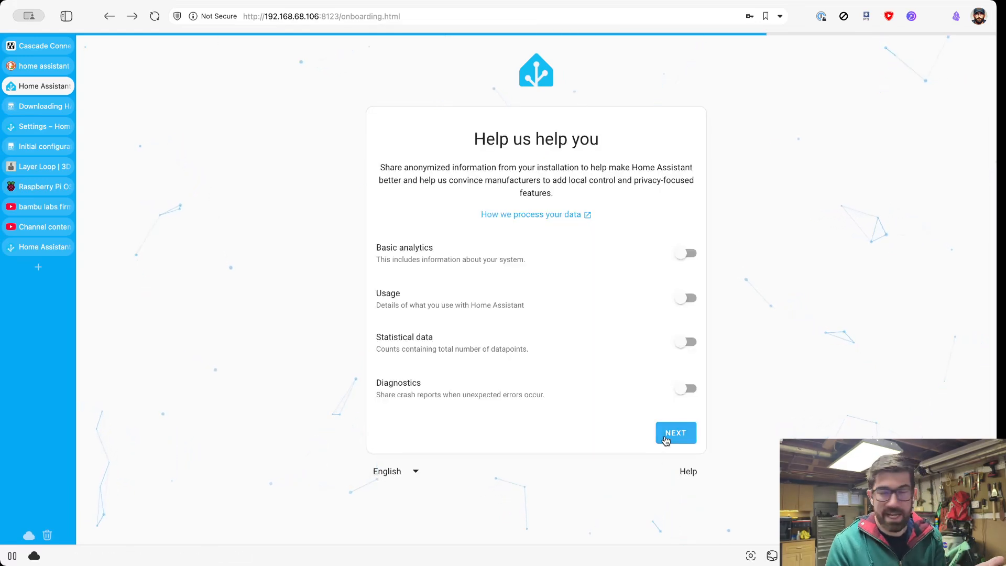
click(666, 436)
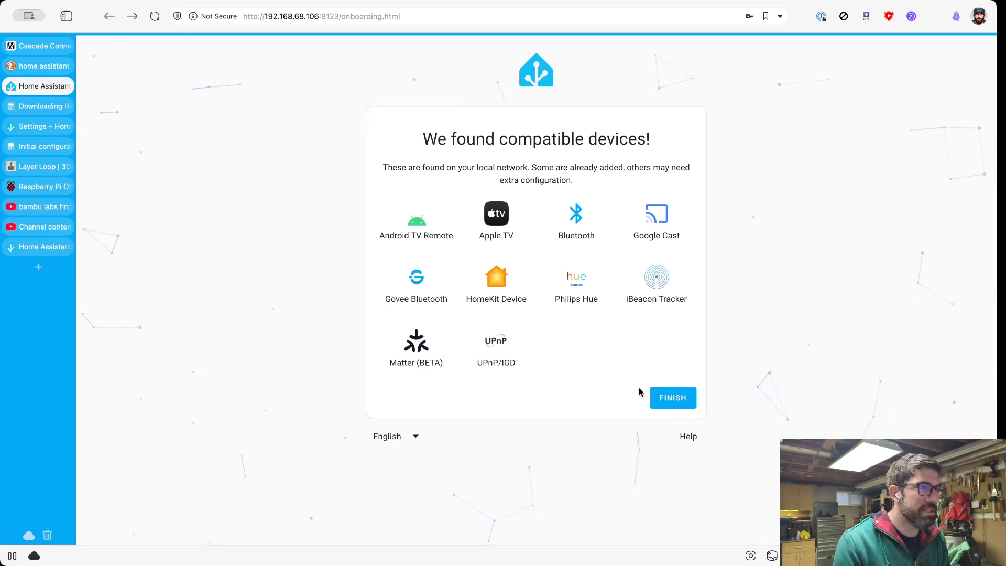
- Finish the onboarding on the compatible devices page and open the Home Assistant settings
click(664, 400)
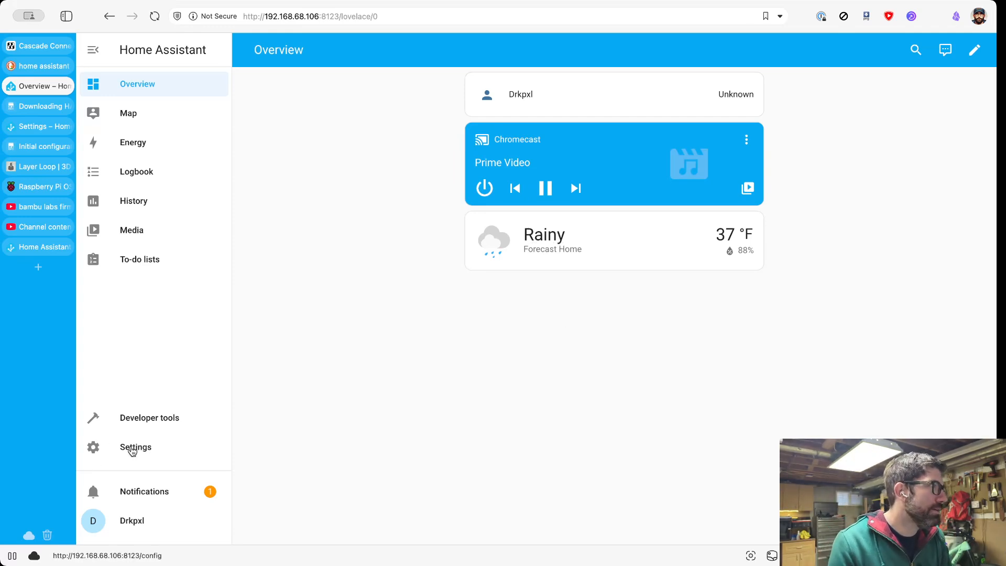
click(136, 451)
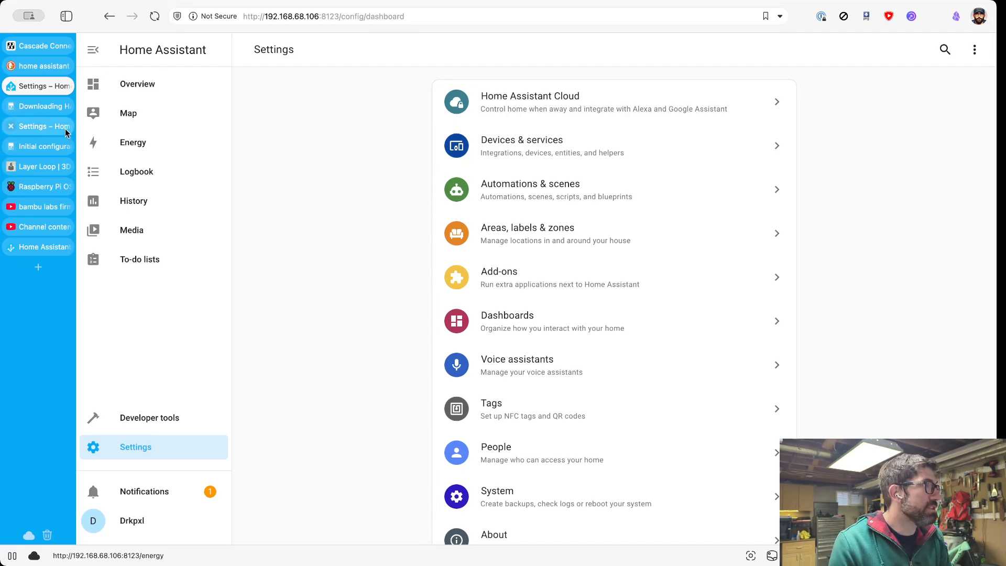
- Switch to the HACS documentation and open its Downloading HACS page
click(45, 127)
click(46, 145)
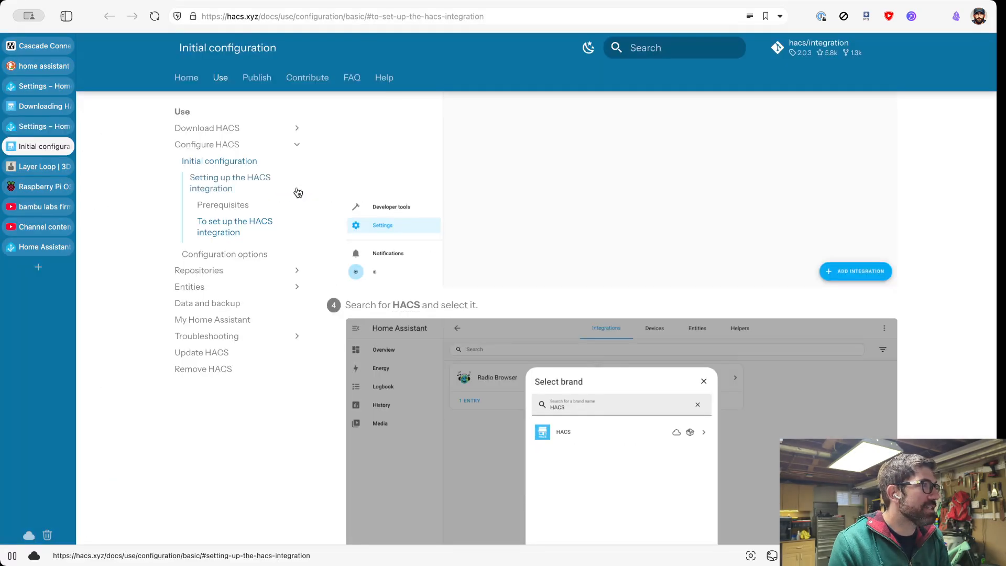
scroll(410, 263, down, 7)
scroll(411, 263, up, 15)
scroll(410, 262, up, 3)
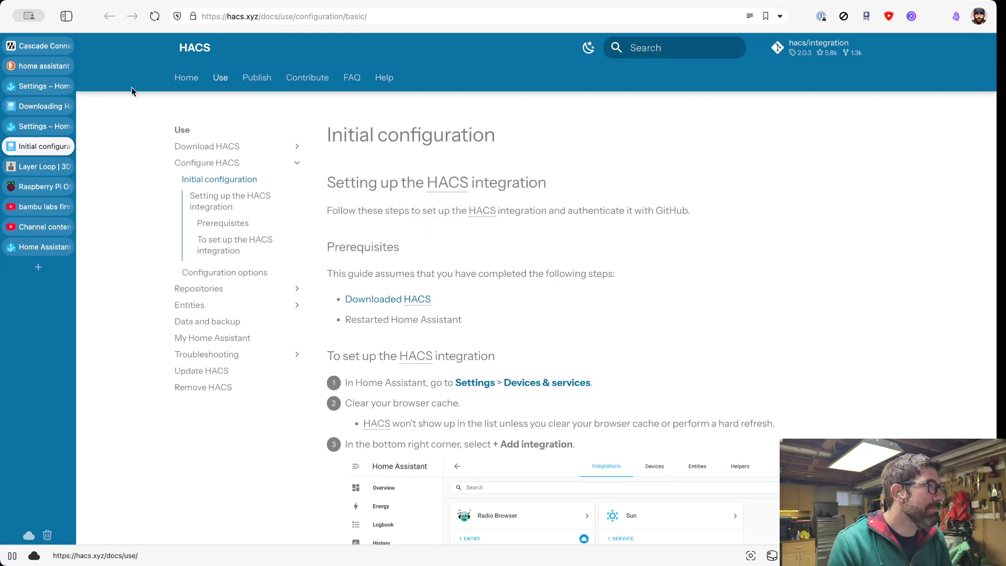
click(224, 148)
click(223, 179)
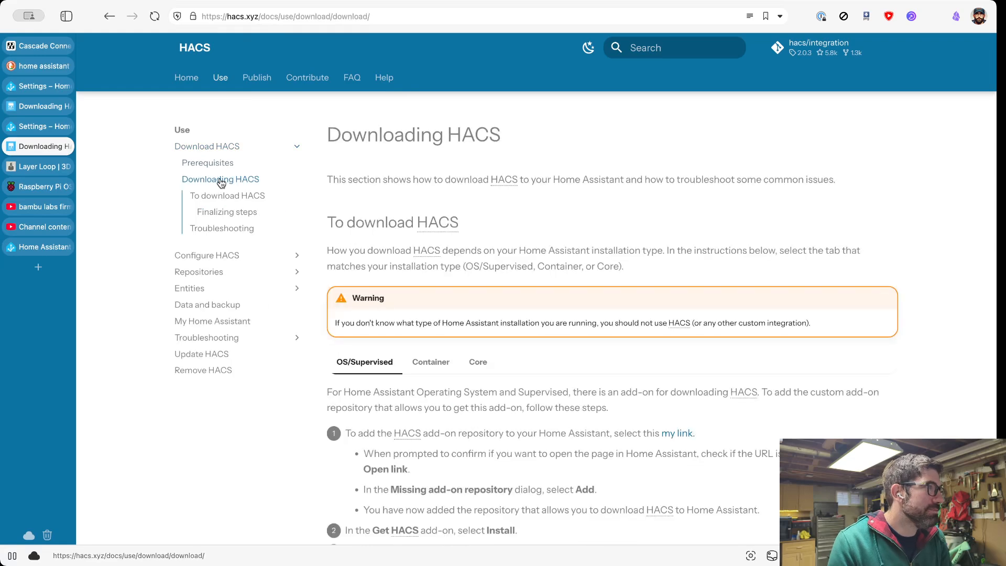
- Follow the OS/Supervised instructions' link for adding the HACS add-on repository and open it in the Home Assistant instance
scroll(459, 362, down, 1)
scroll(458, 359, down, 2)
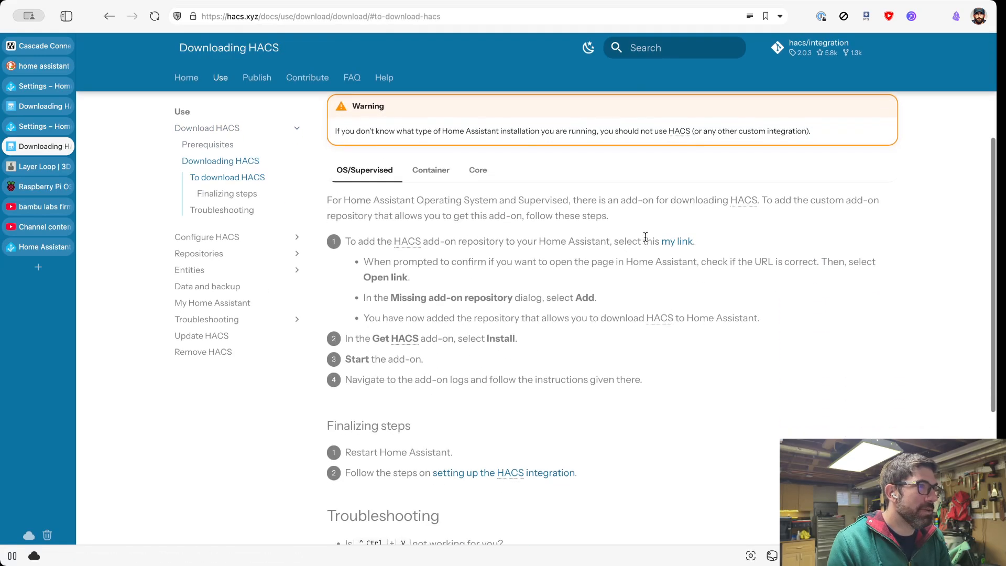
click(669, 242)
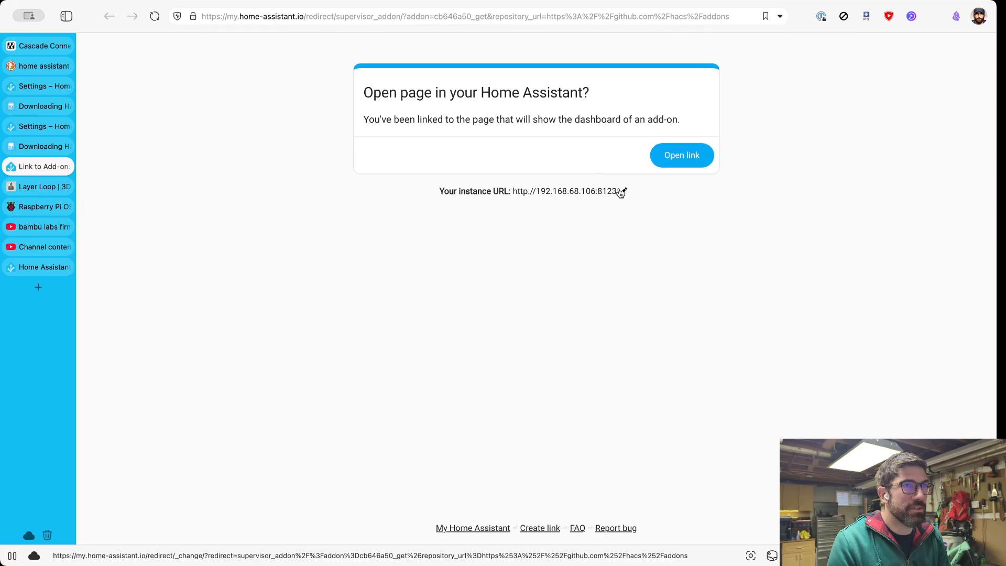
click(669, 161)
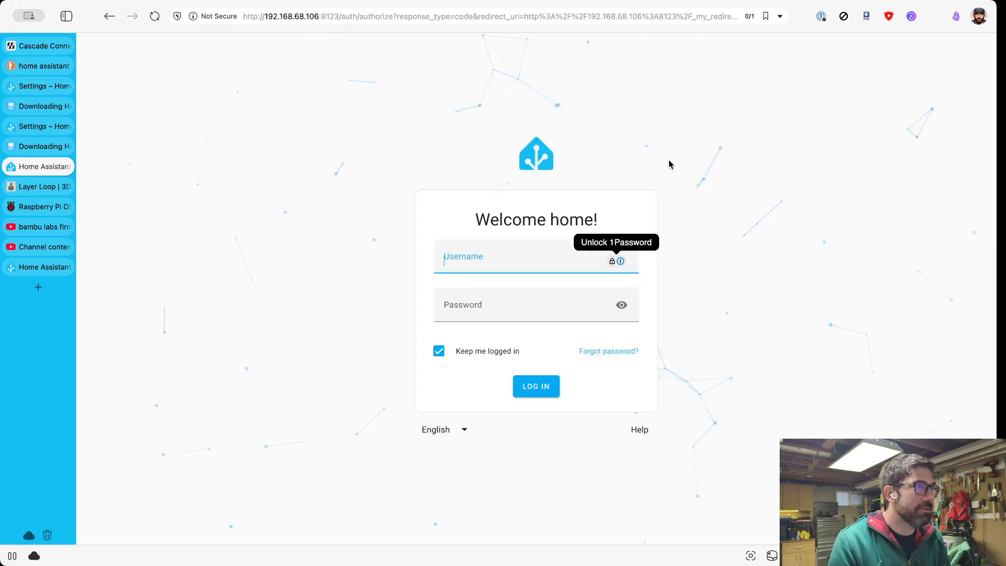
- Log in to Home Assistant with the account's username and password
click(497, 244)
text(drkx)
key(BackSpace)
text(pxl)
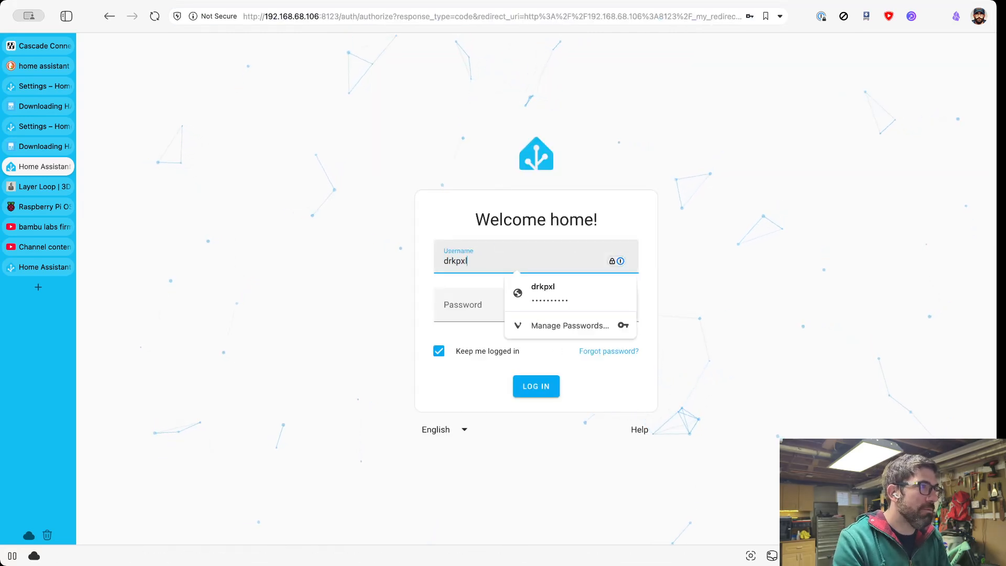
key(Tab)
text(********)
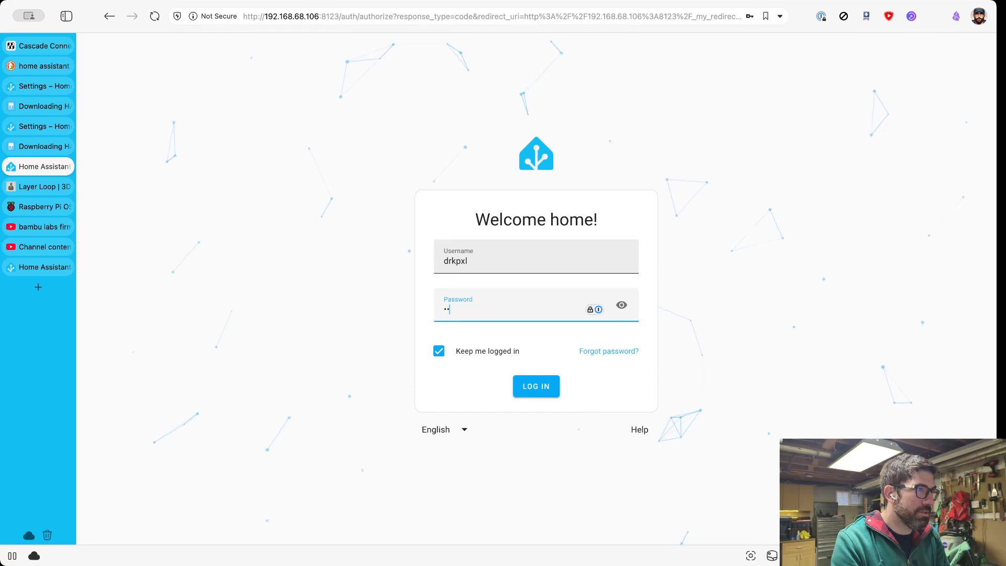
key(Return)
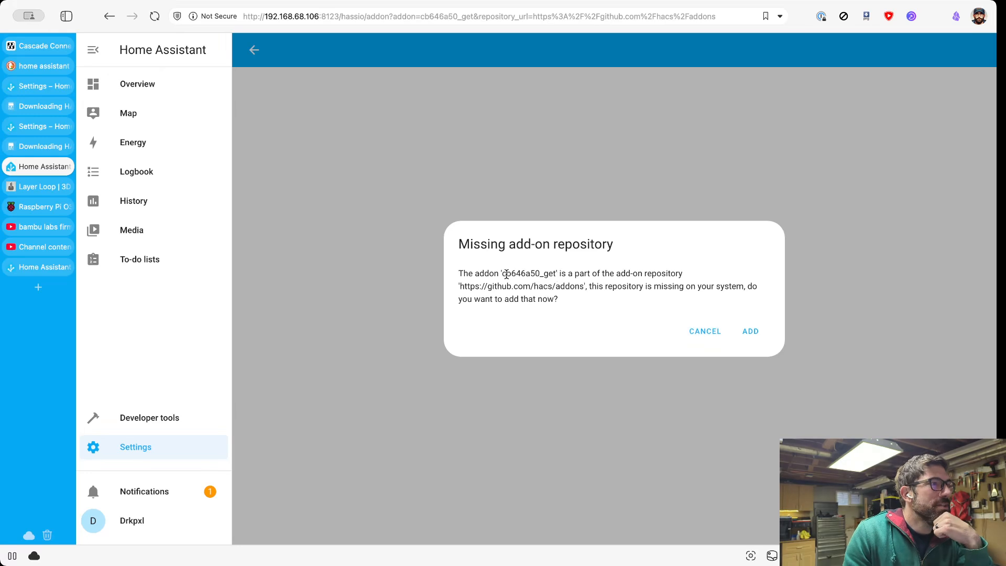
drag(506, 273, 589, 312)
click(589, 312)
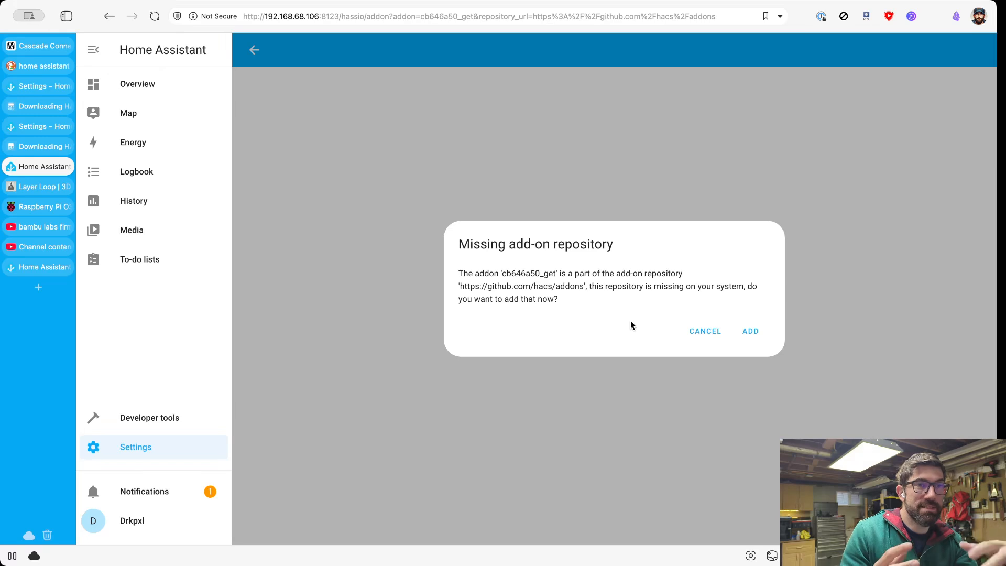
click(758, 332)
- Log in once more with the account's username and password to reach the Get HACS add-on
text(d)
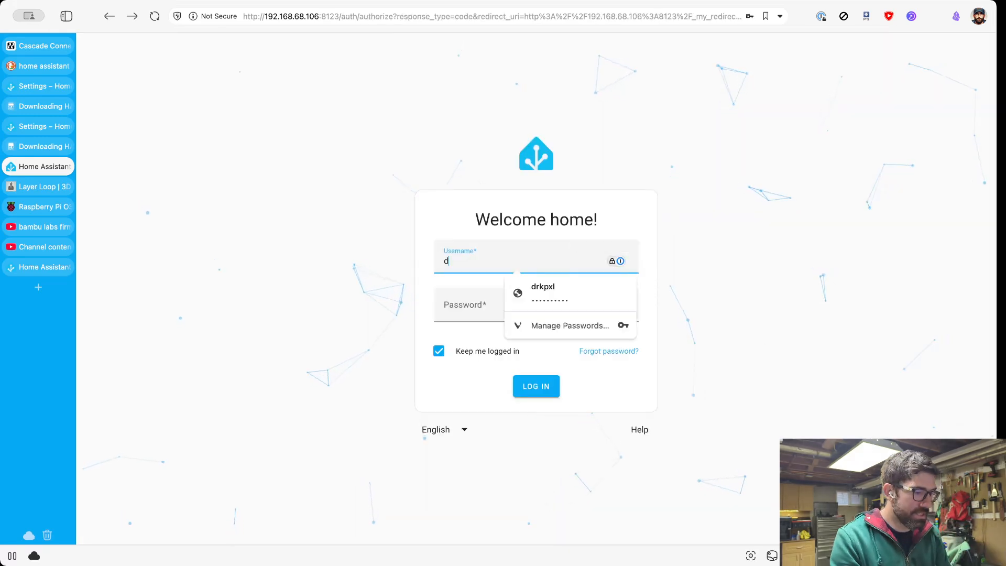
text(rkpxl)
key(Tab)
text(••)
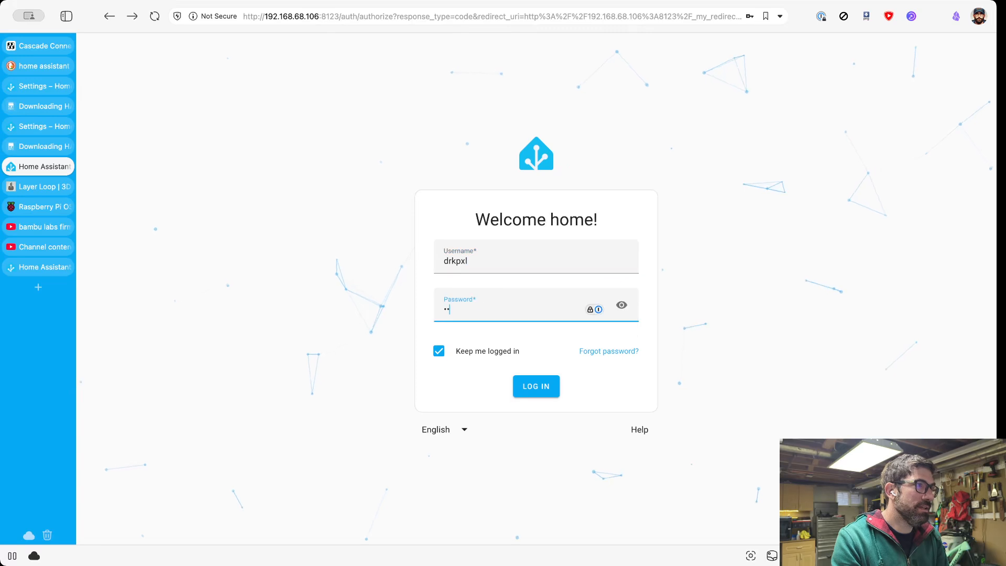
text(•••••)
key(Return)
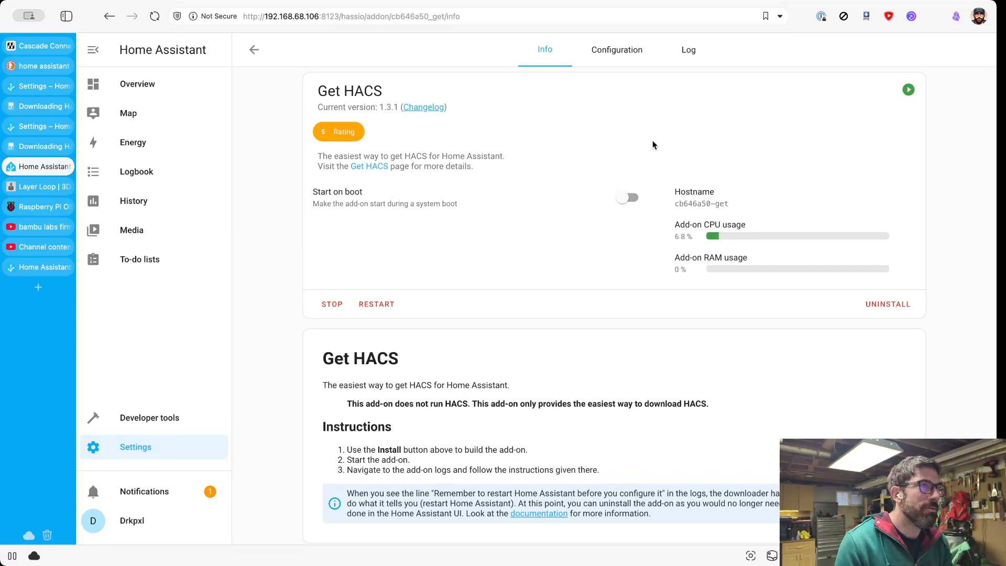
- Restart Home Assistant from the developer tools and confirm the restart
click(147, 419)
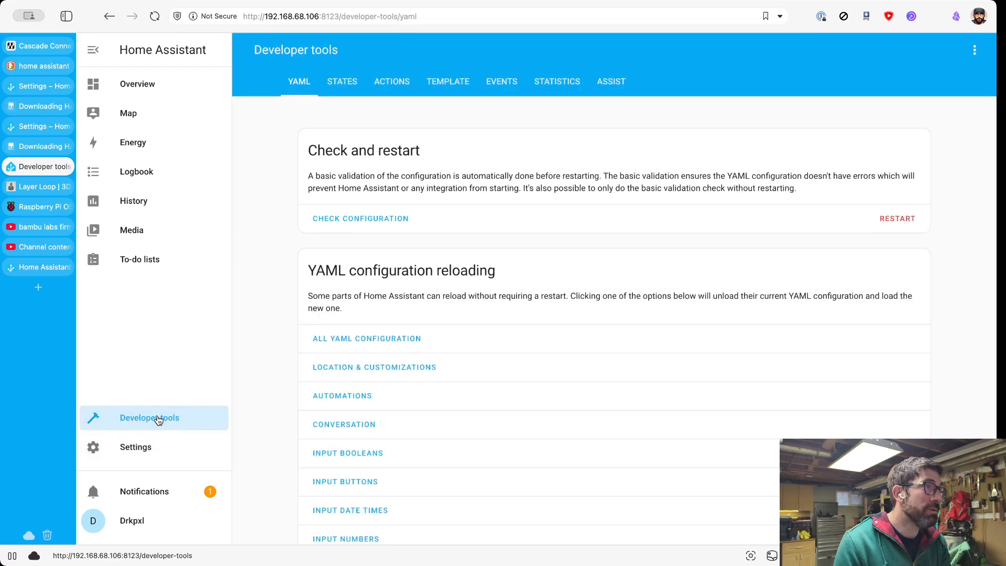
click(974, 50)
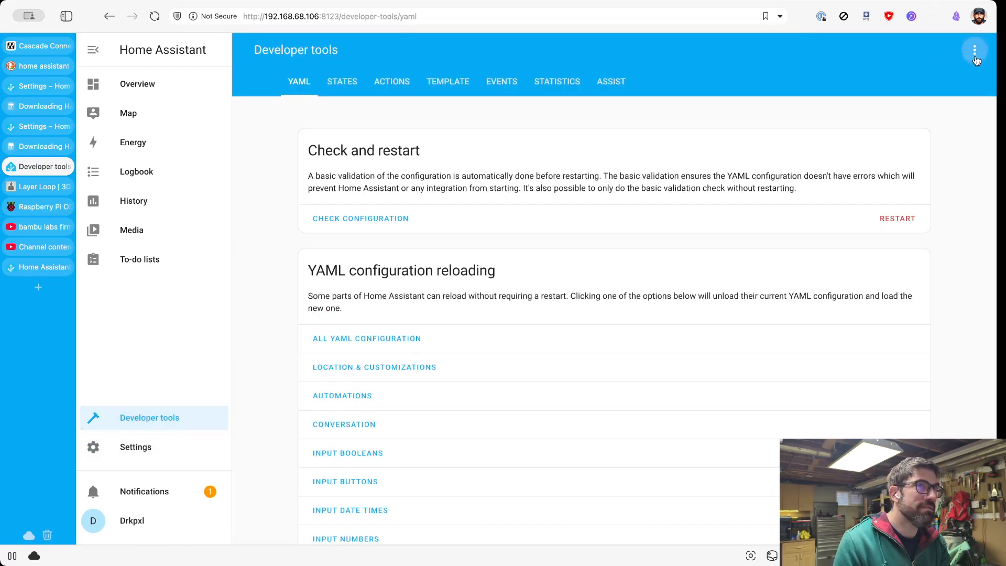
click(638, 130)
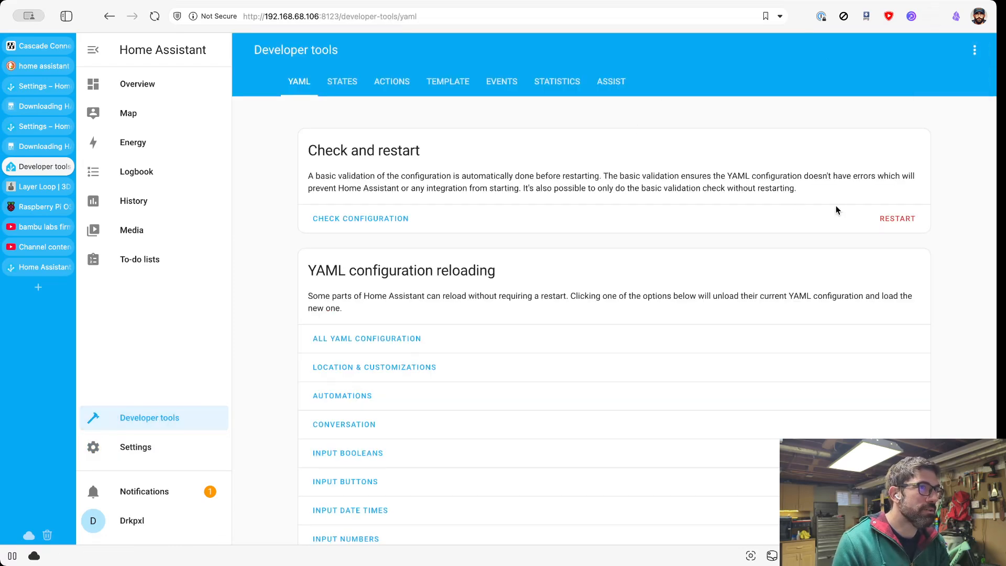
click(891, 219)
click(459, 310)
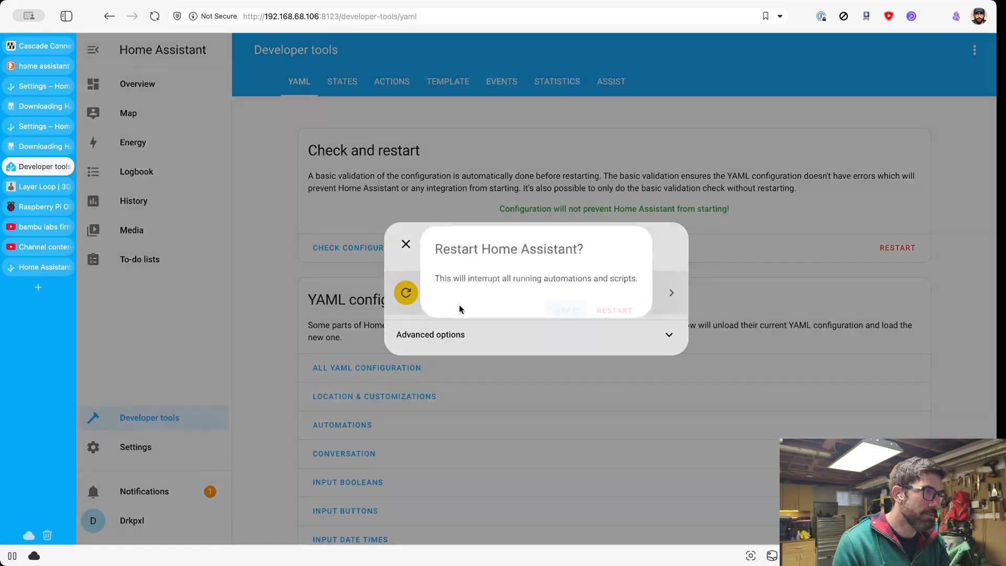
click(618, 321)
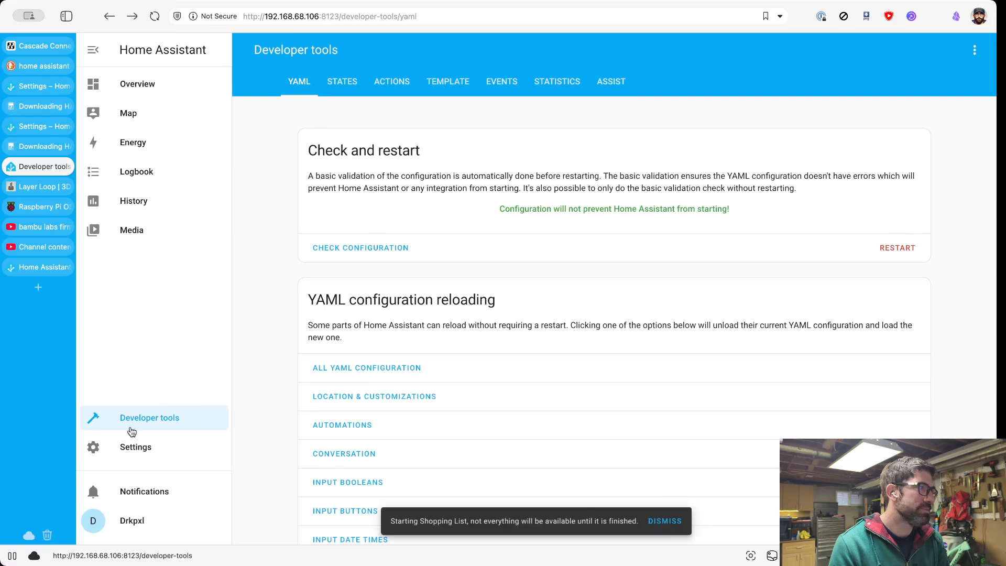
- Start adding an integration under Devices & services, search the brands for "hac" and choose HACS
click(137, 450)
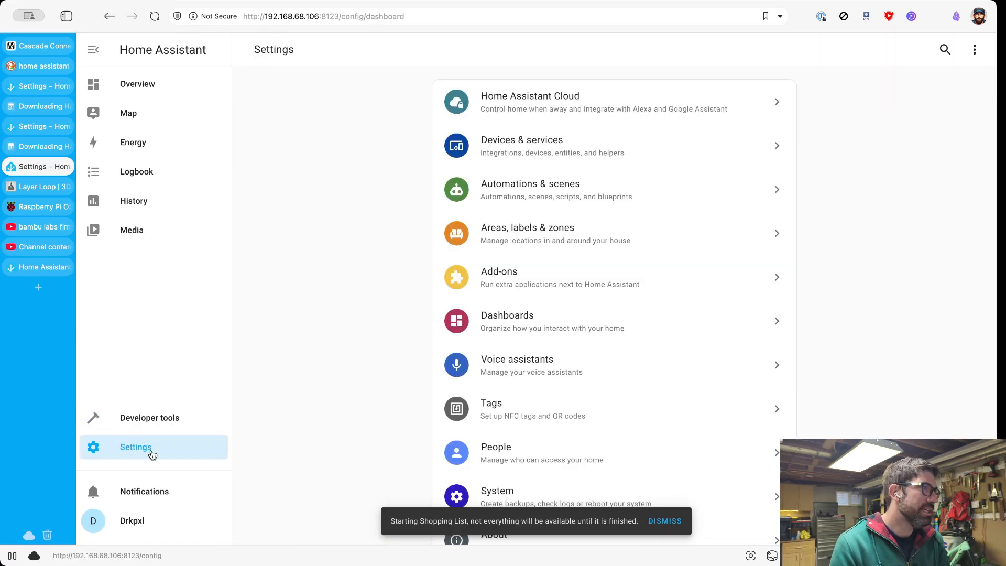
click(639, 167)
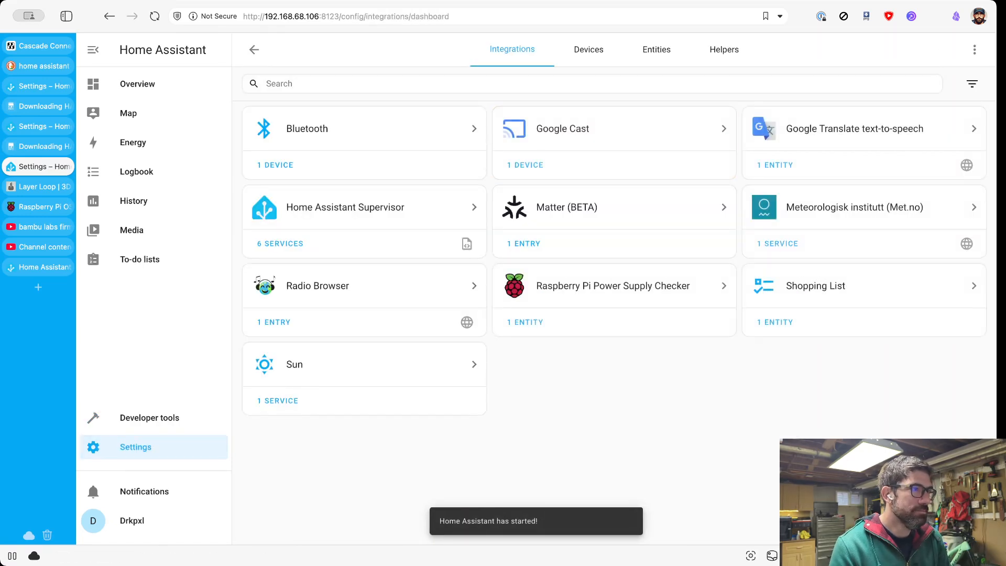
click(935, 520)
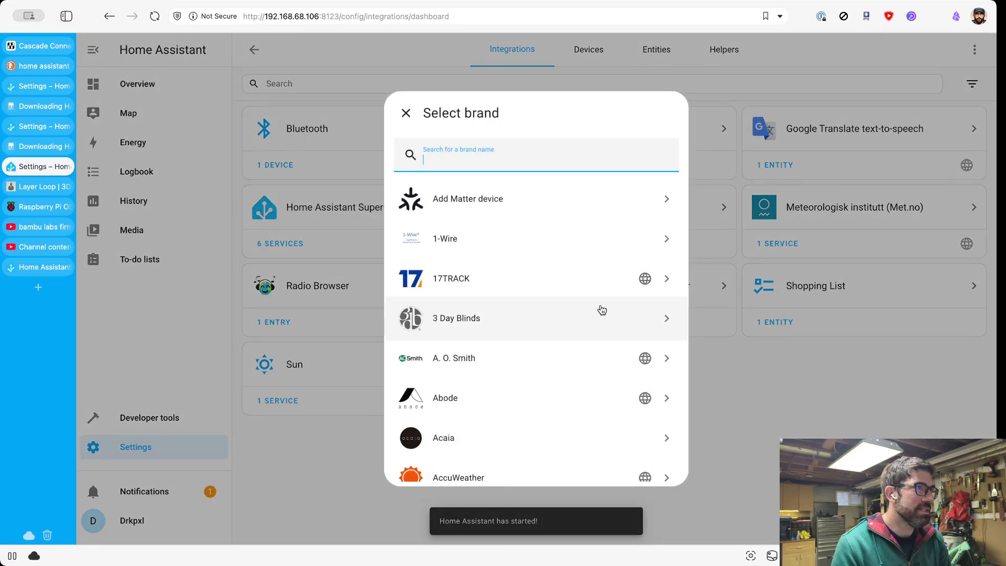
text(hac)
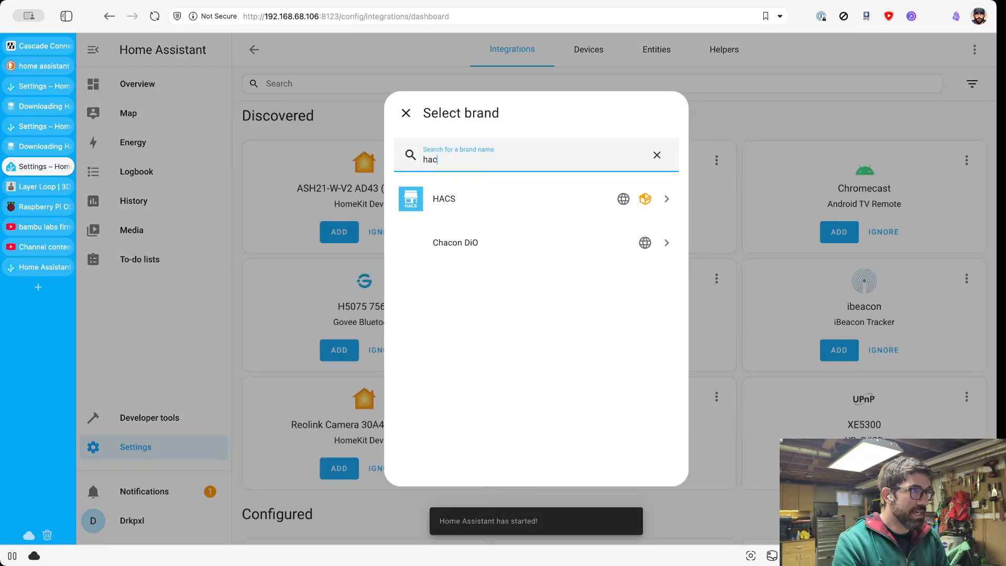
click(532, 198)
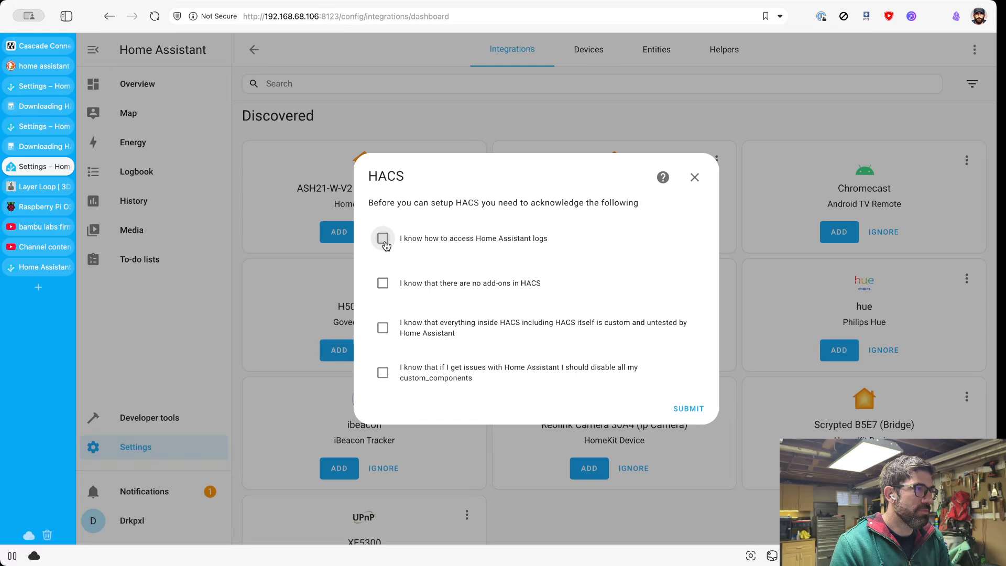
- Acknowledge all four HACS setup statements and submit them
click(383, 238)
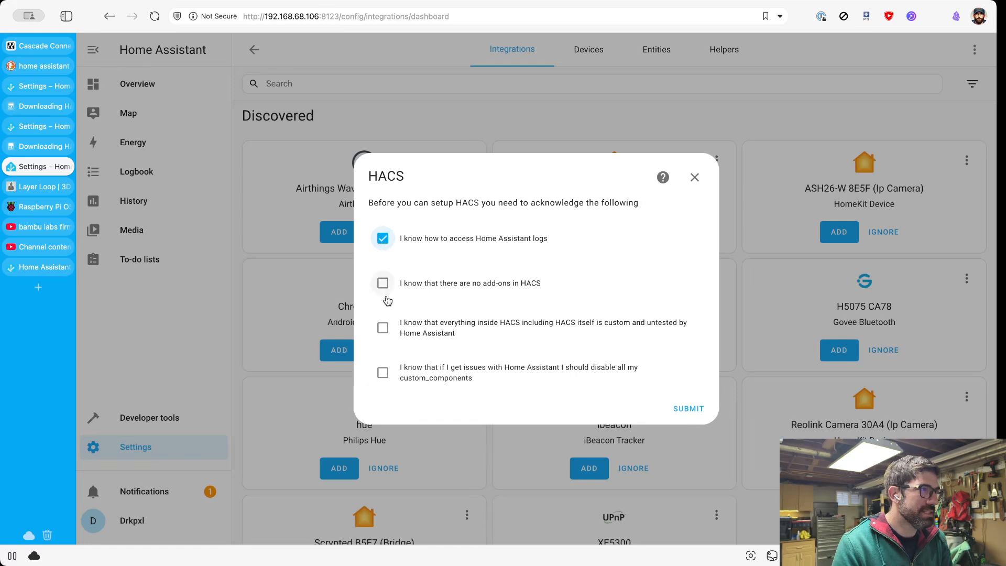
click(382, 283)
click(382, 327)
click(384, 375)
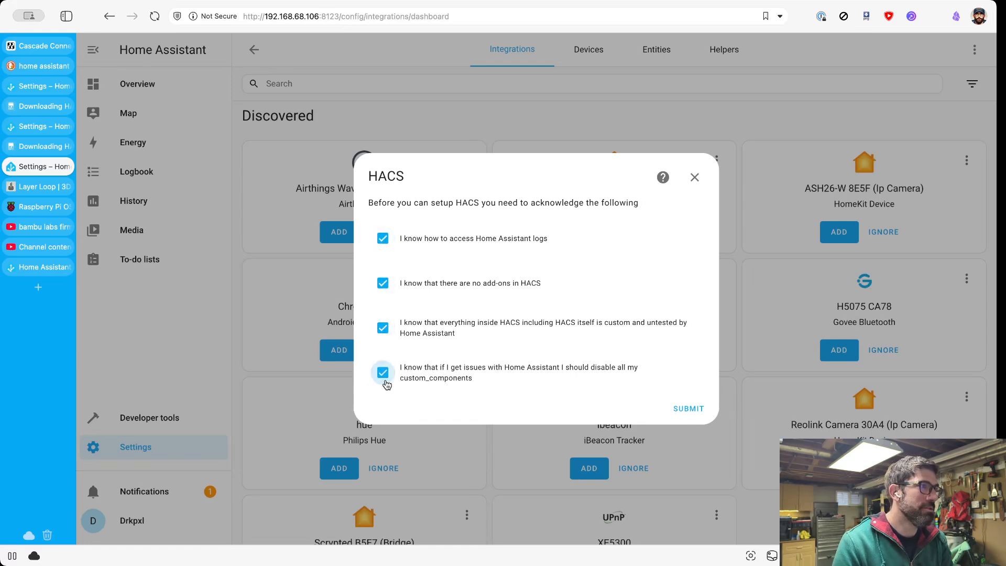
click(686, 414)
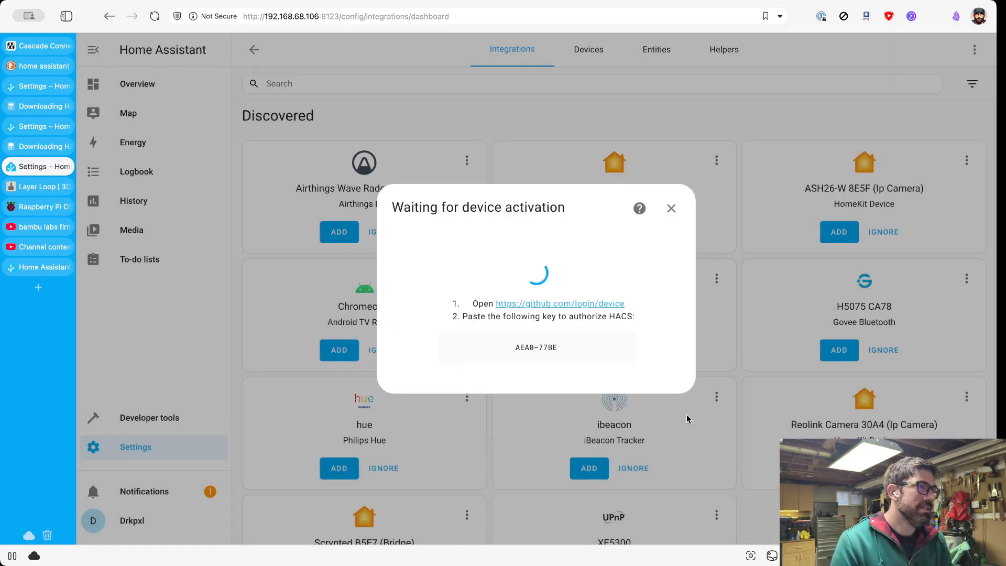
- Copy the HACS device activation key and continue to GitHub's device activation with the signed-in account
drag(564, 348, 505, 346)
key(super+c)
click(560, 303)
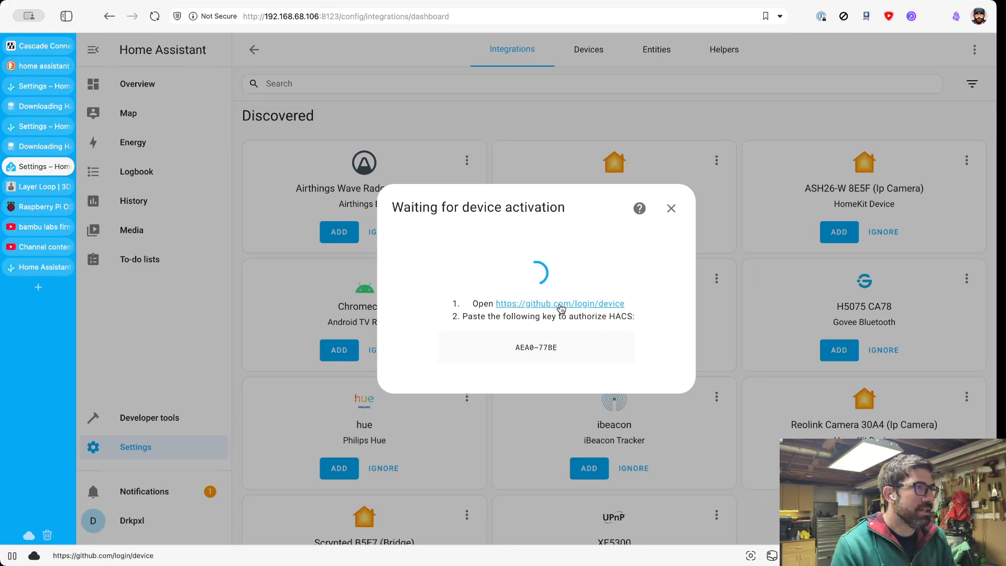
click(625, 234)
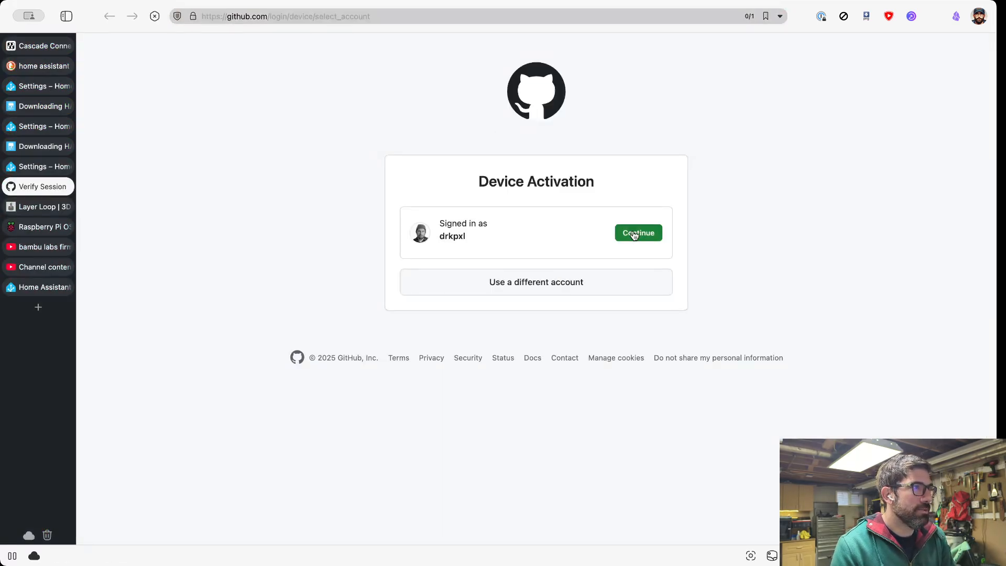
- Paste the device activation code on GitHub, authorize HACS and return to the Home Assistant setup dialog
key(super+v)
click(487, 338)
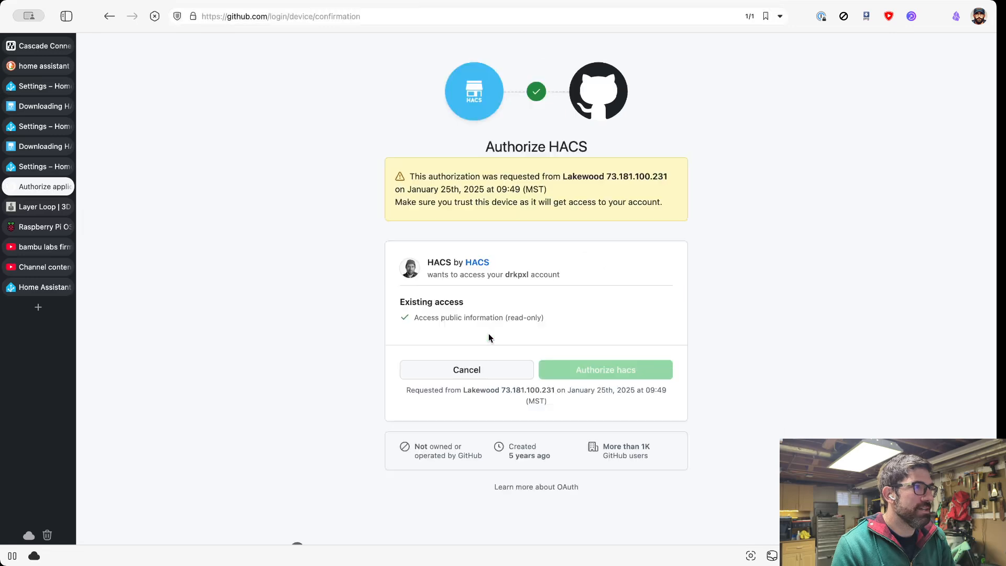
click(565, 370)
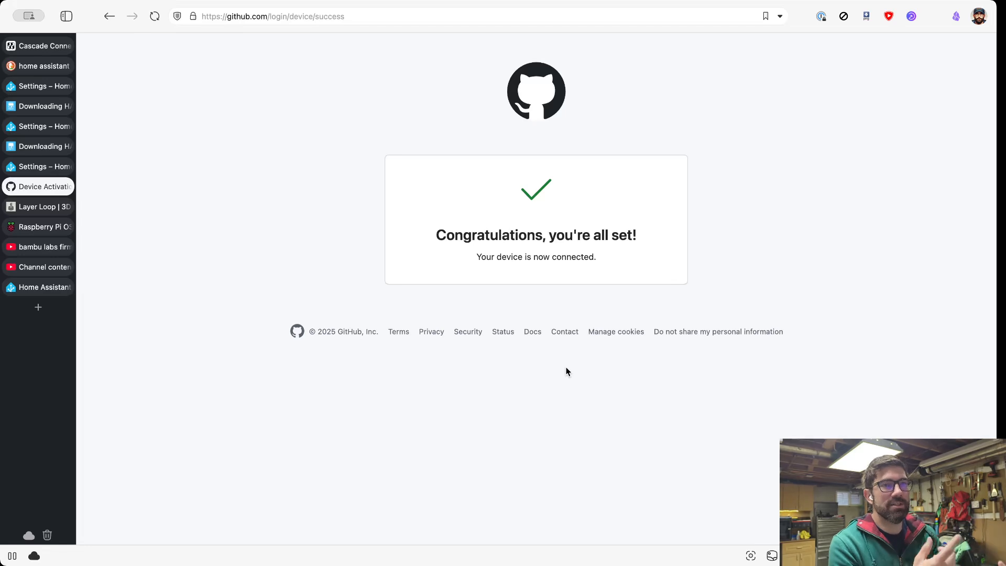
click(10, 186)
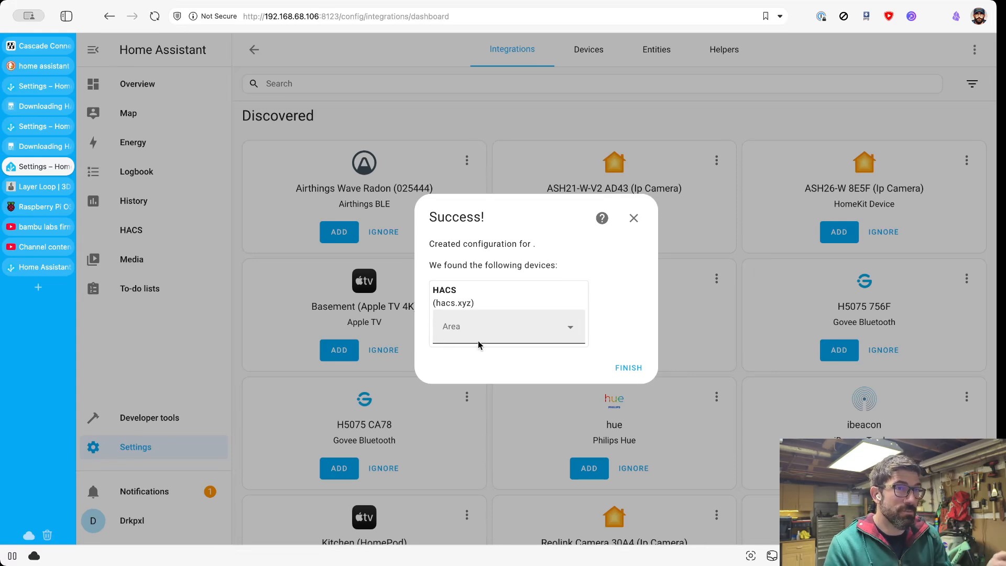
- Create a new area named "Server" for the HACS device and finish the HACS setup
click(508, 338)
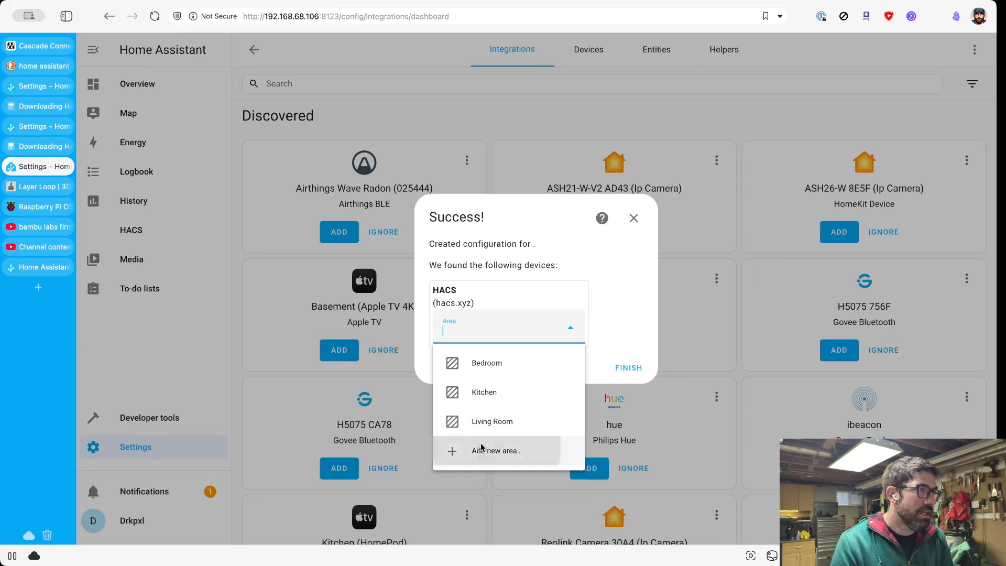
click(479, 449)
text(B)
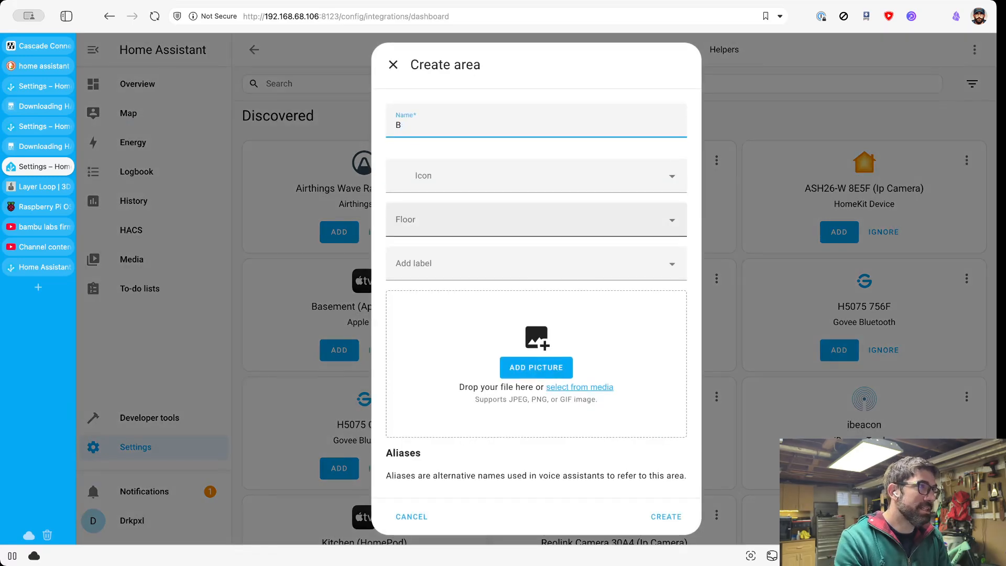
text(asSe)
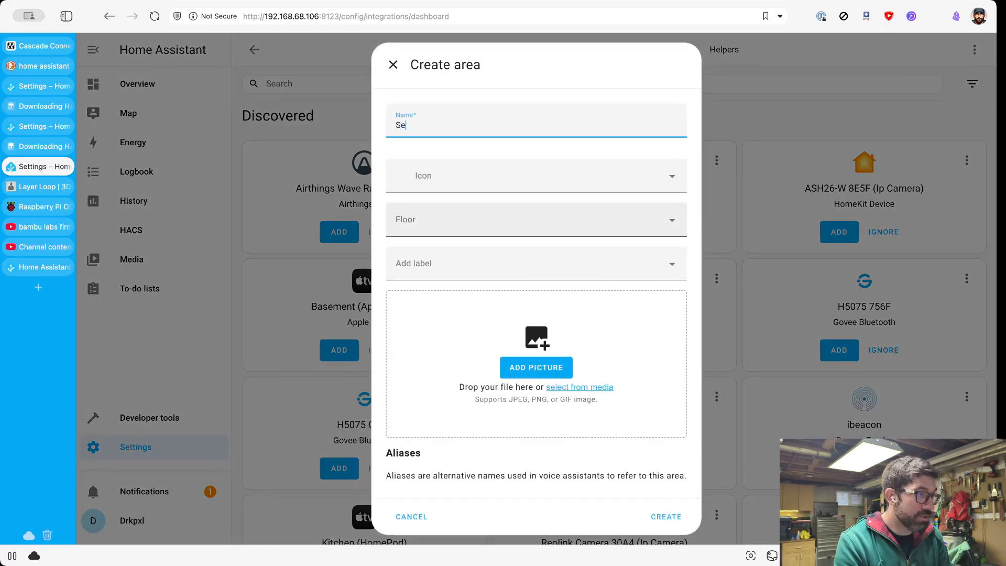
text(rver)
click(679, 517)
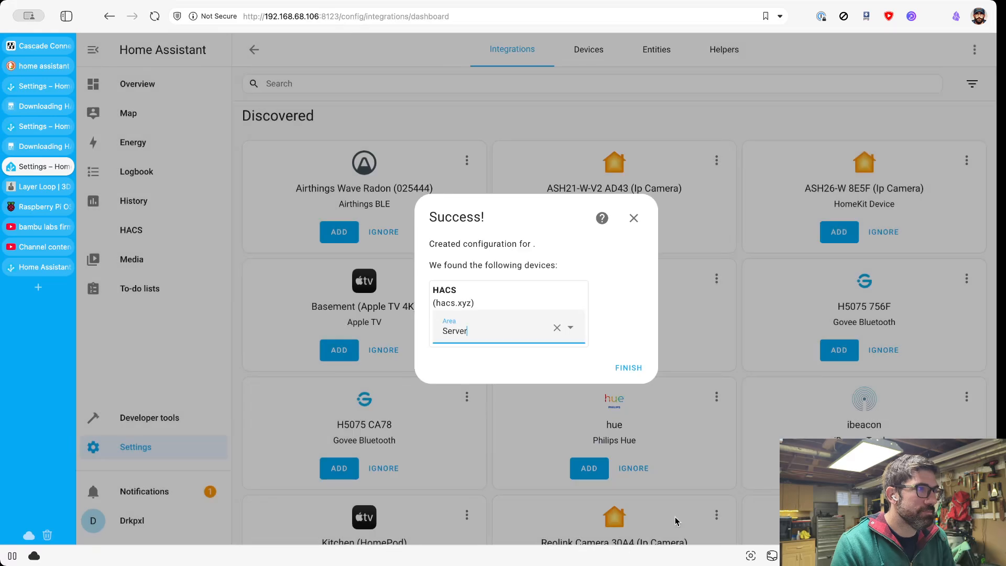
click(631, 369)
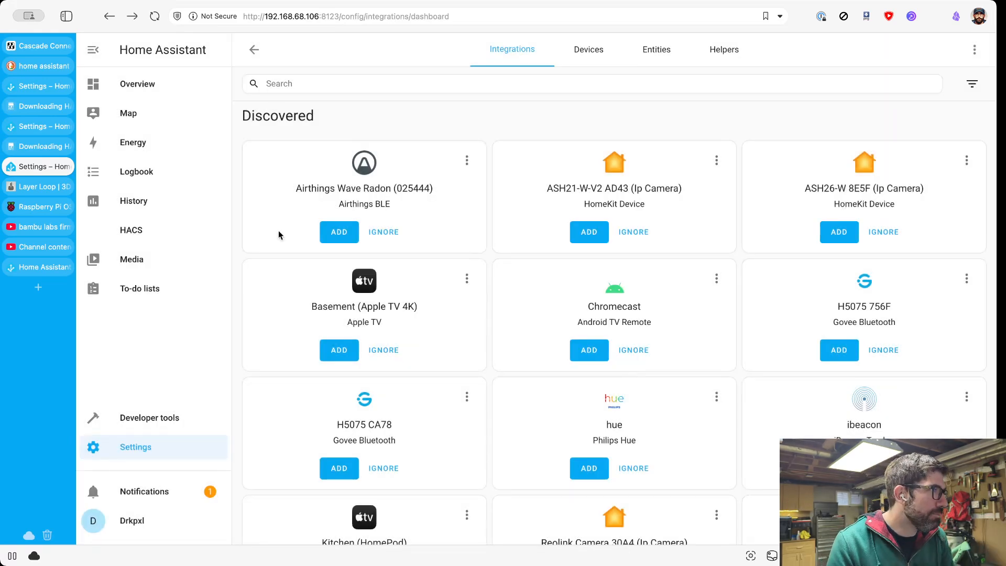
- Search HACS for "bamb" and download the Bambu Lab integration
click(134, 233)
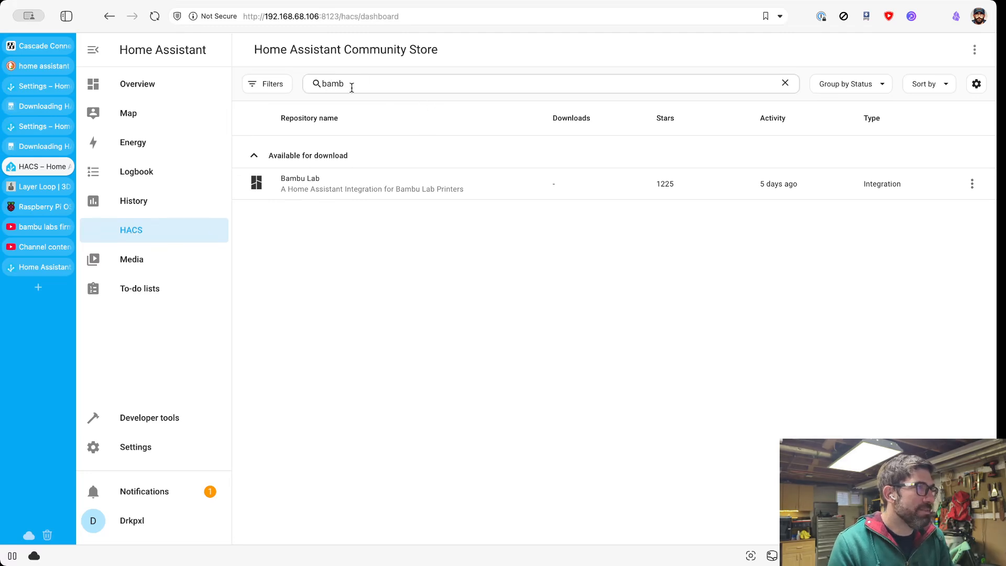
click(391, 196)
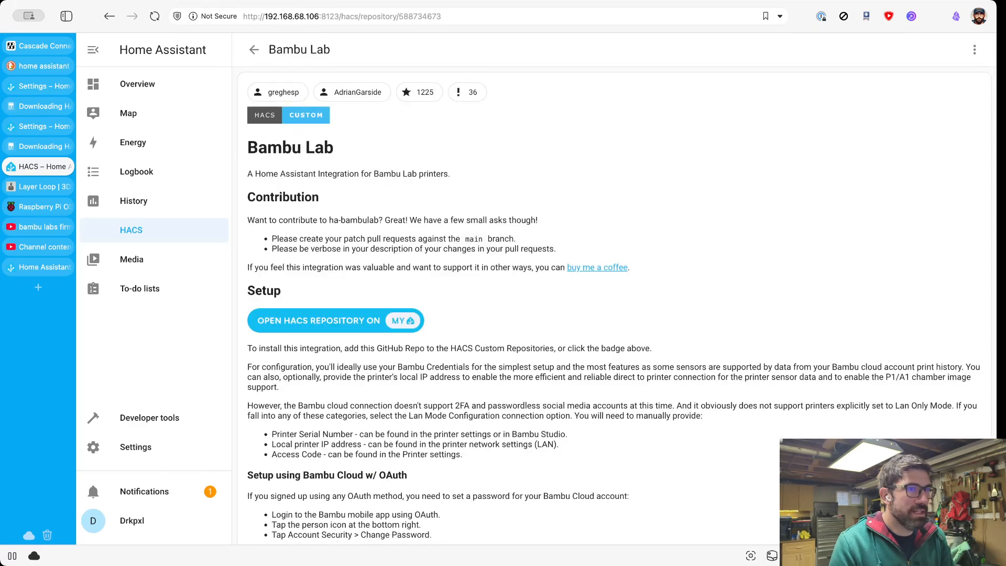
click(949, 521)
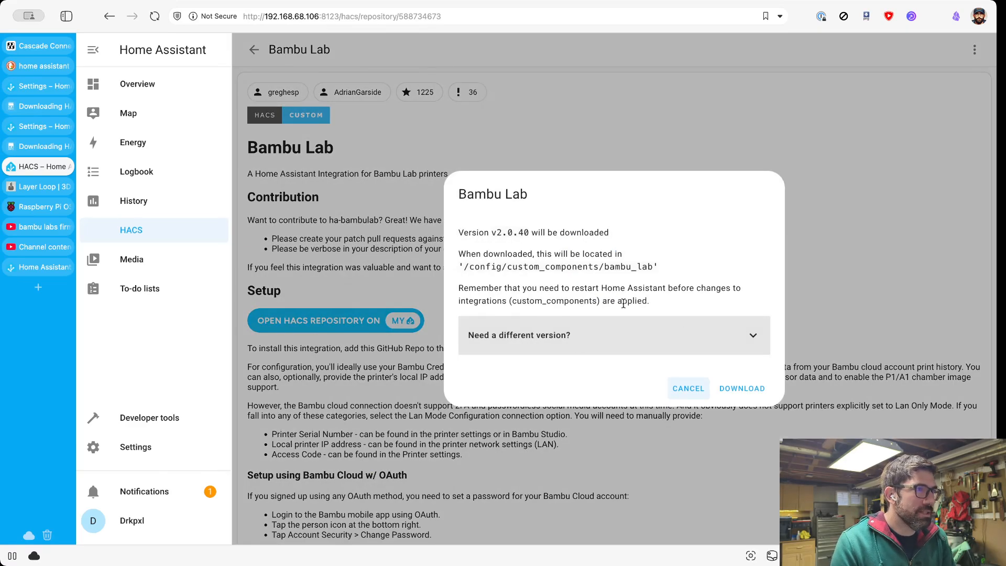
click(740, 381)
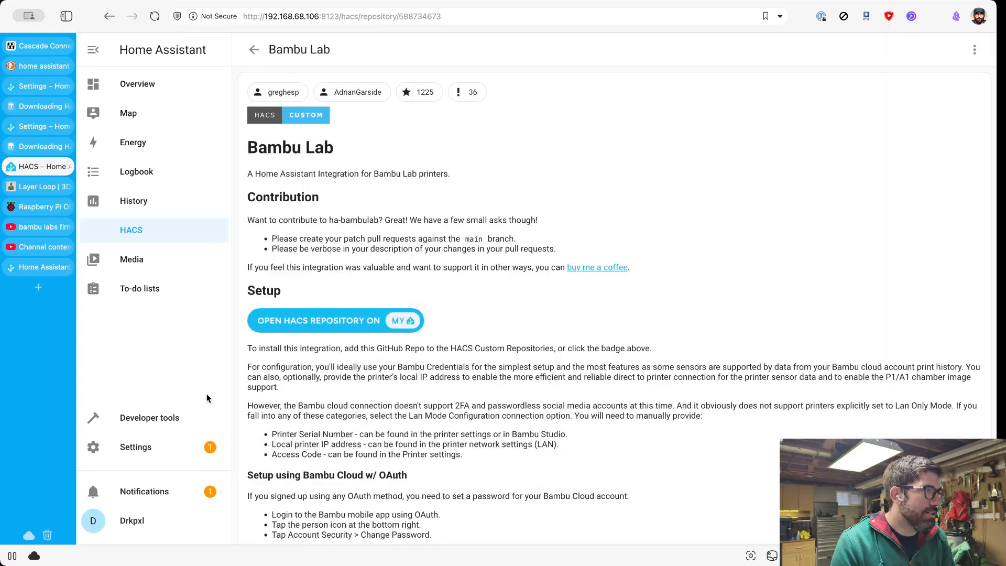
- Start adding the Bambu Lab integration under Devices & services, searching brands for "bam", and continue with Local Connection as the printer configuration mode
click(124, 443)
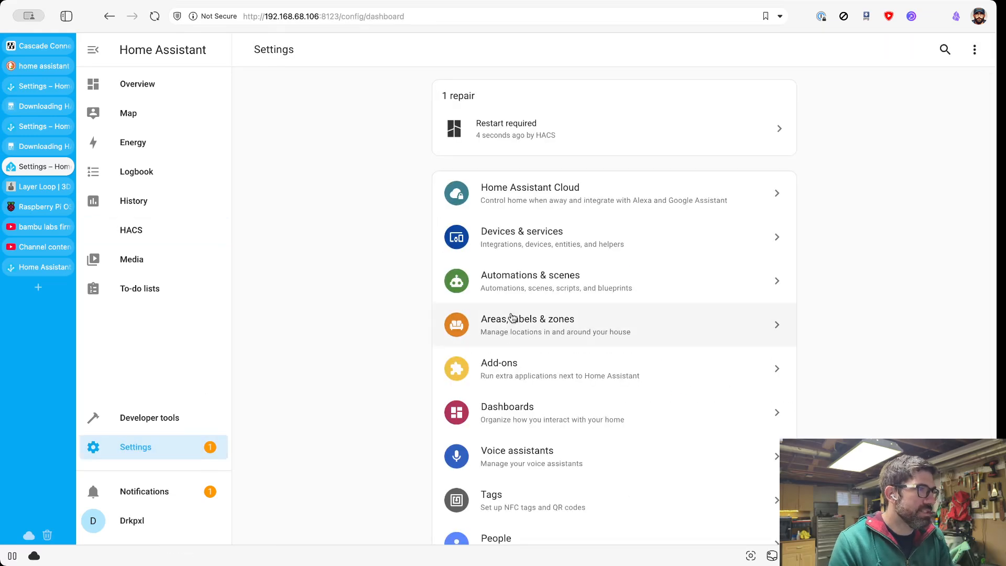
click(518, 232)
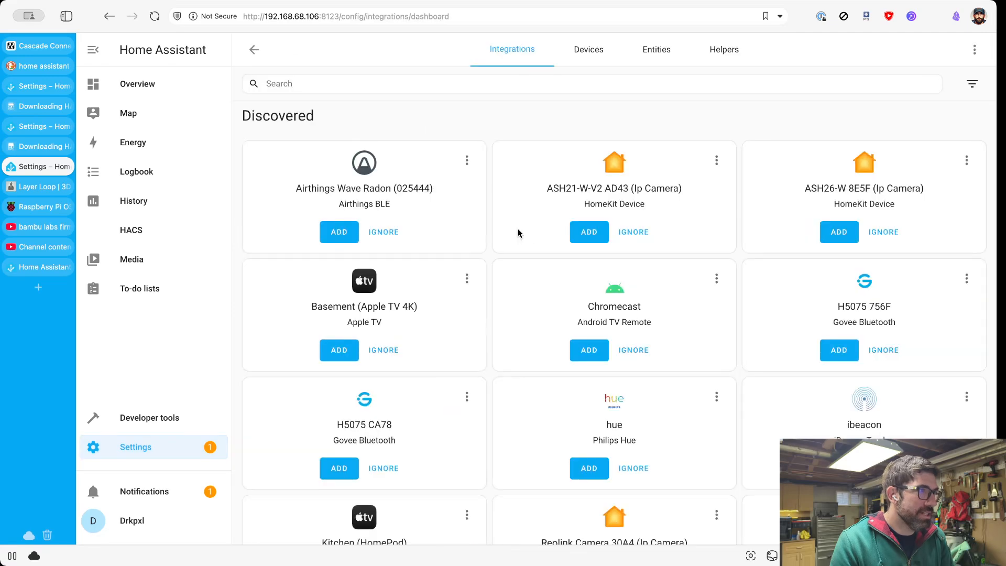
click(935, 519)
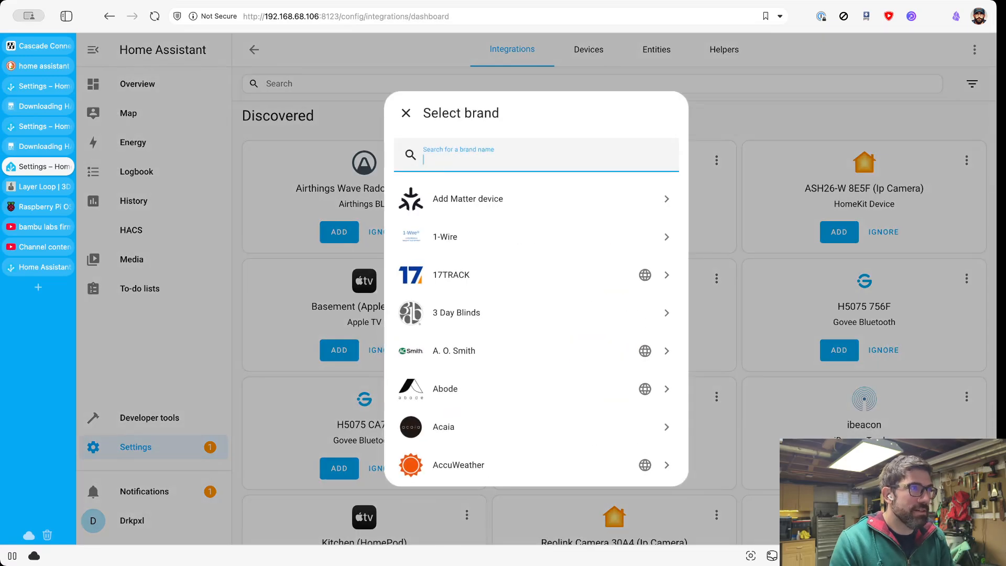
text(bam)
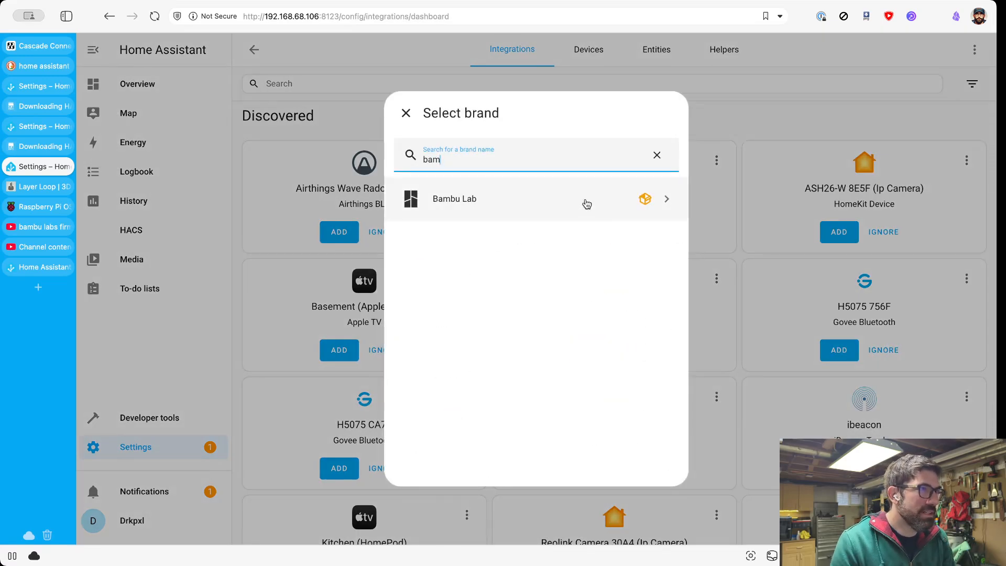
click(585, 201)
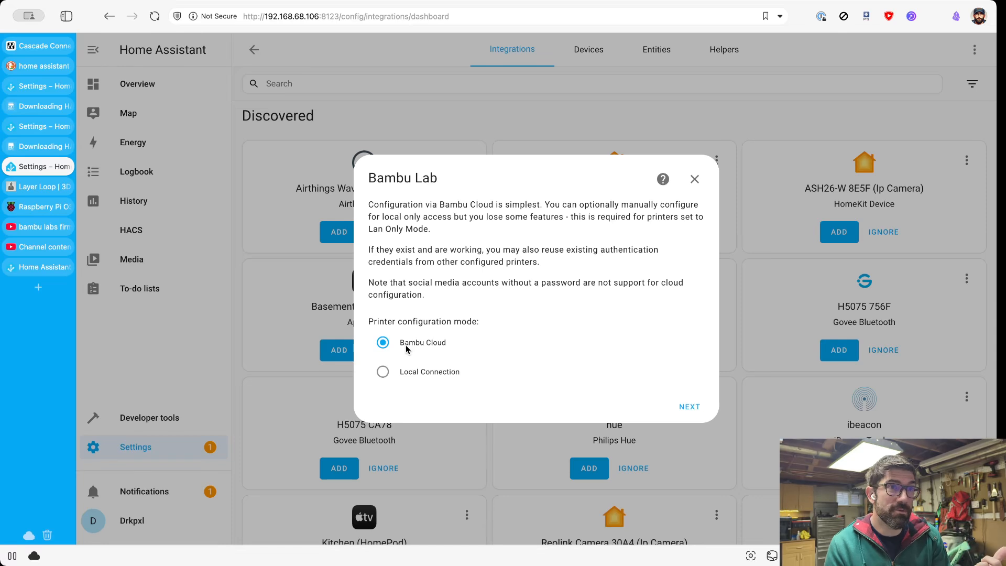
click(405, 373)
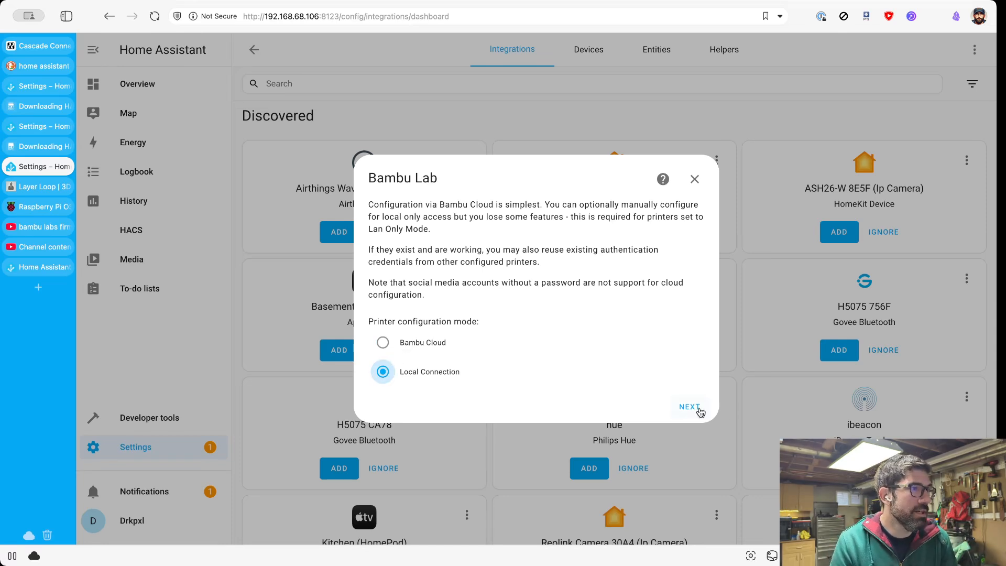
click(695, 409)
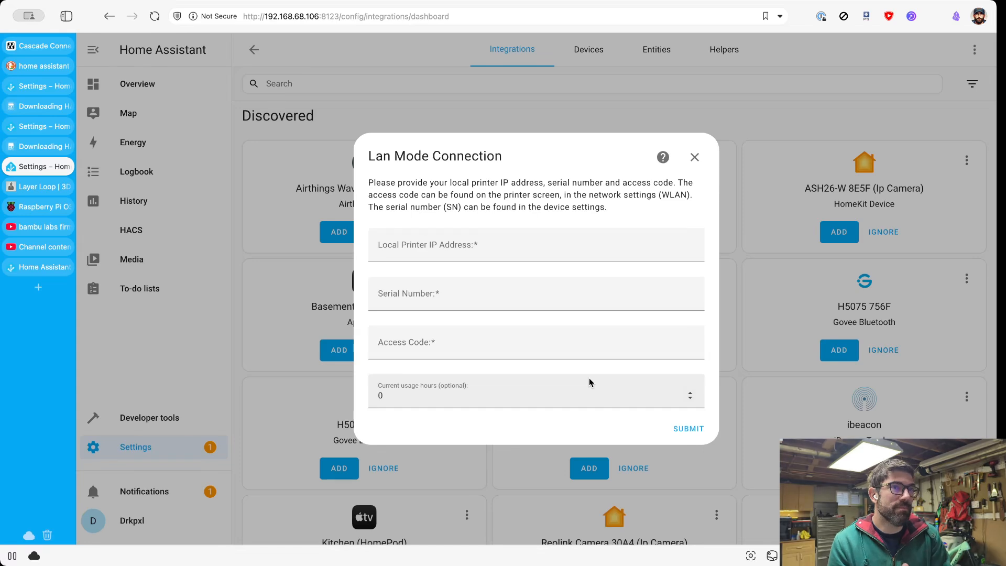
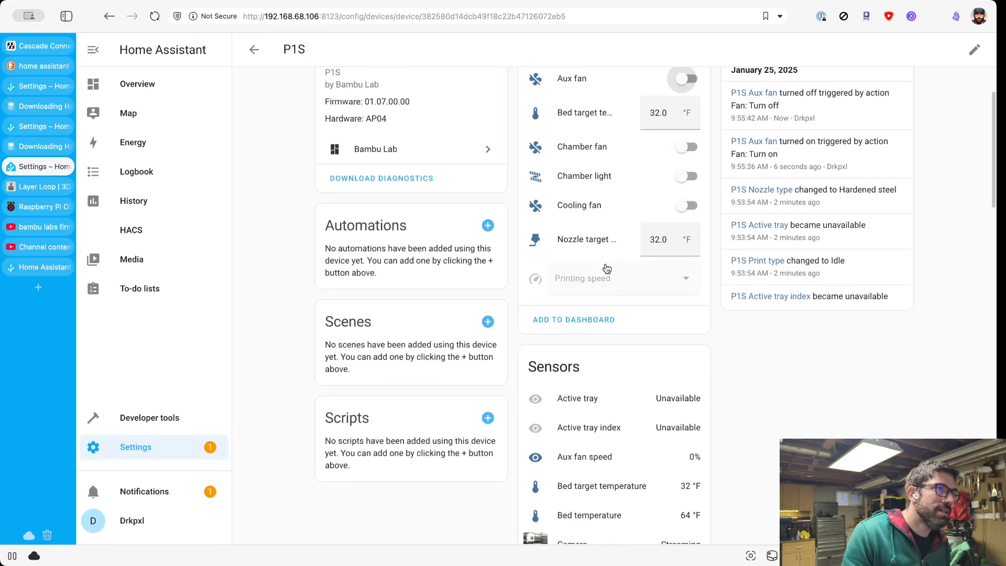
- Set the P1S printer's bed target temperature to 100 °F
scroll(607, 268, up, 2)
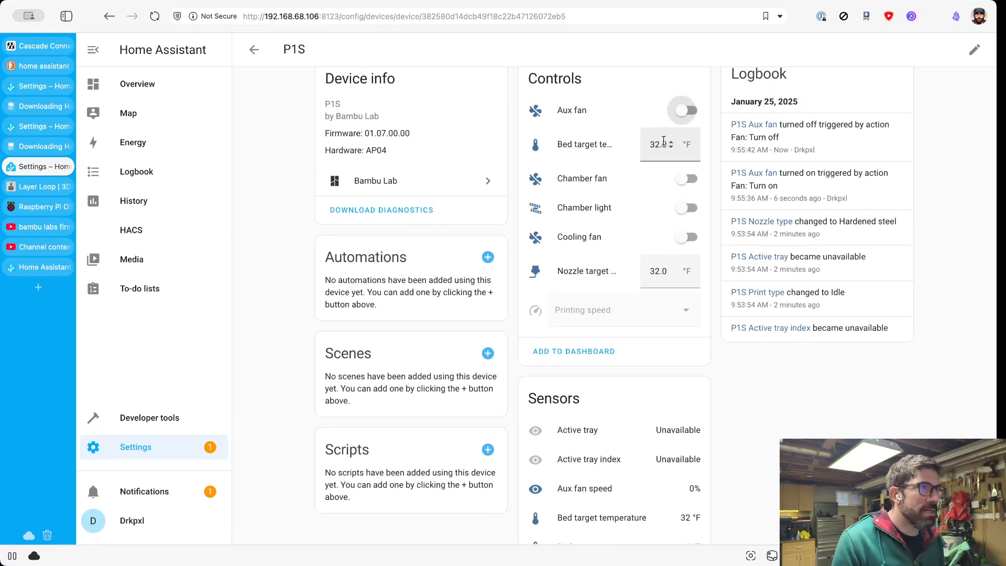
drag(664, 143, 644, 145)
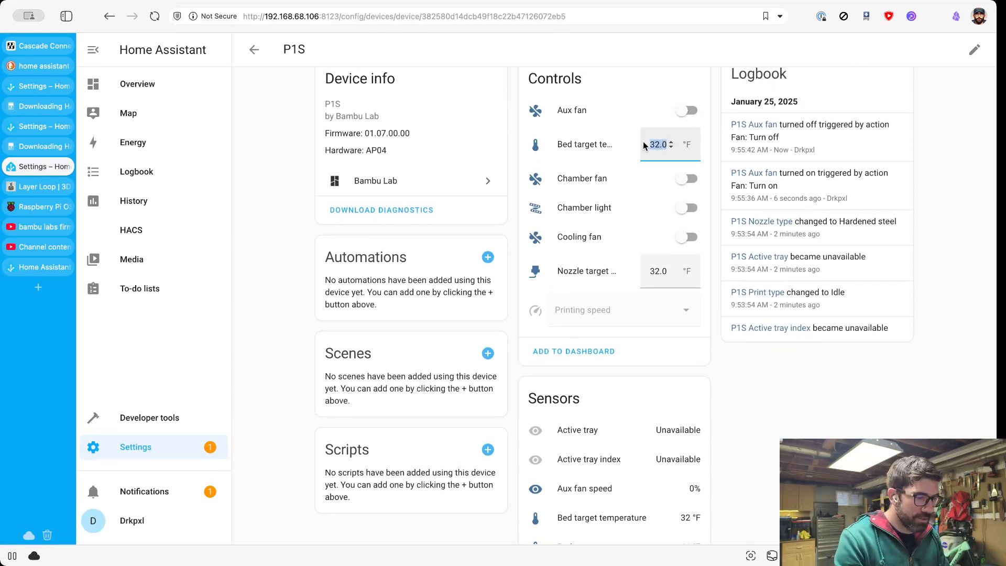
text(100)
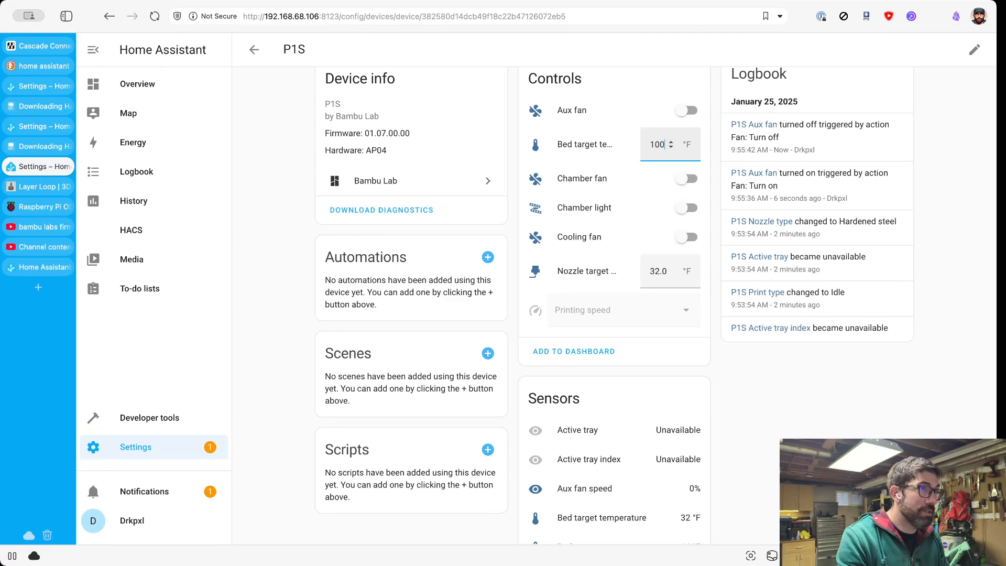
click(647, 166)
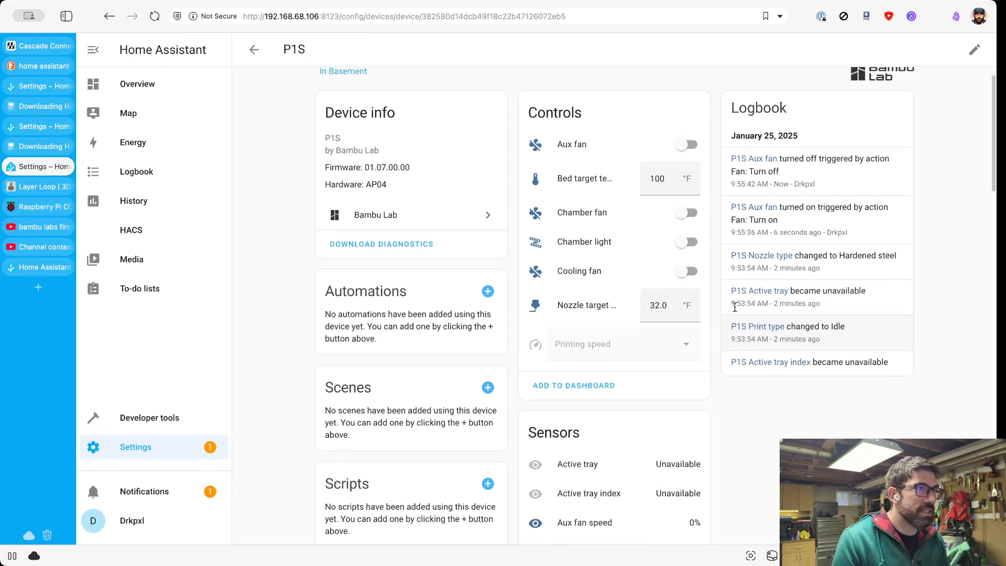
- View the P1S camera feed from the device's sensors, then close it
scroll(735, 306, down, 4)
scroll(735, 307, down, 5)
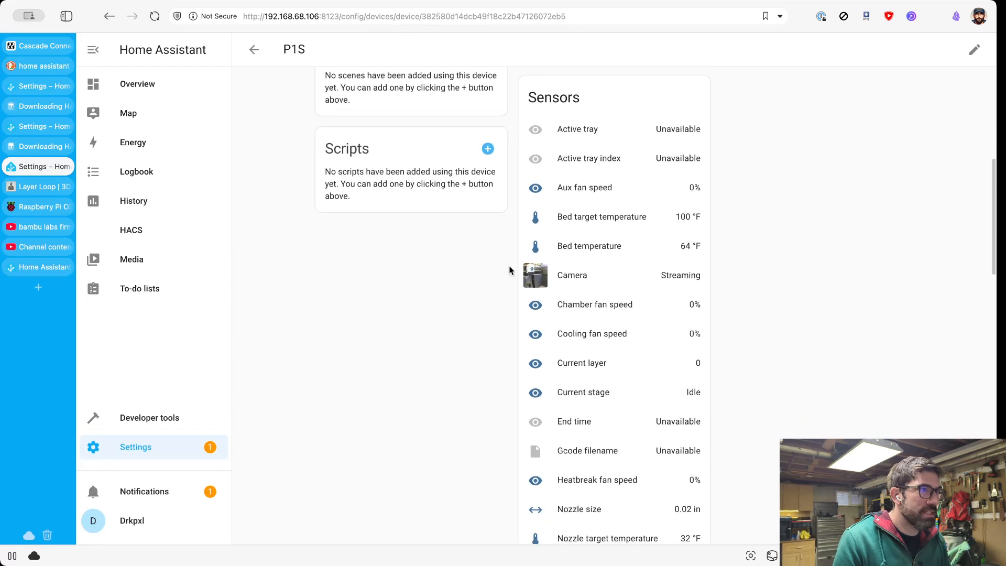
click(529, 279)
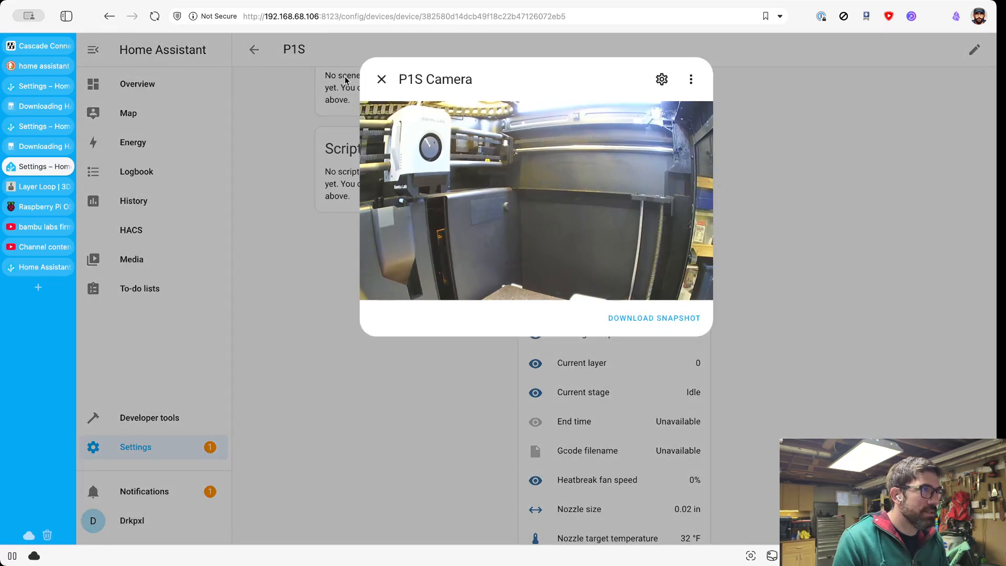
click(381, 79)
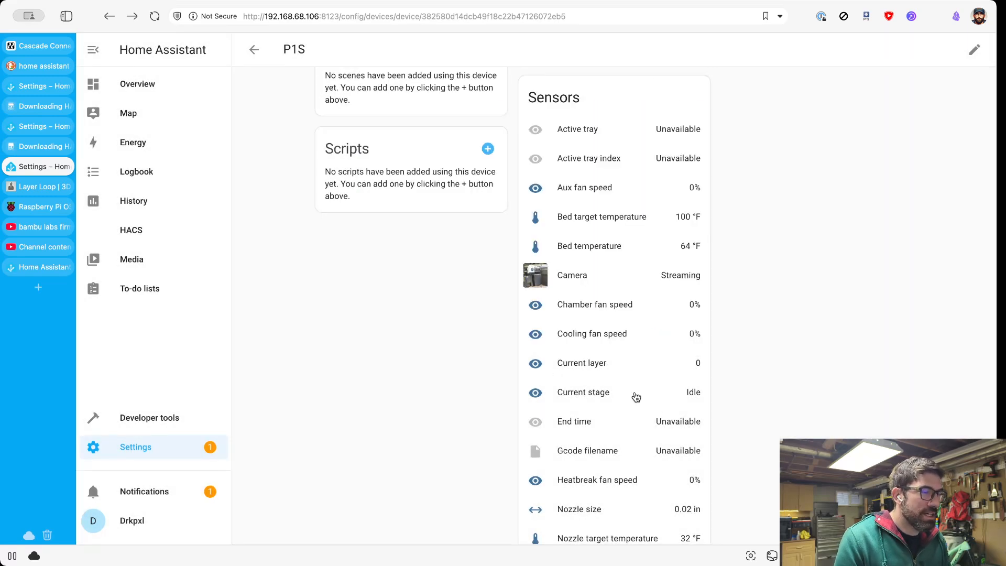
- Examine the remaining P1S sensors and check the Speed profile's attributes for its possible states
scroll(636, 397, down, 8)
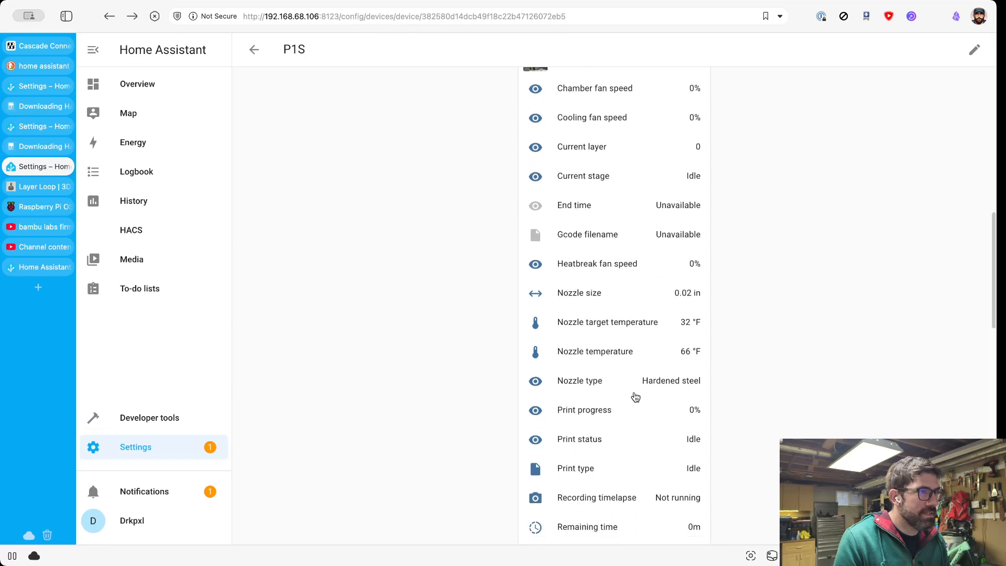
scroll(635, 397, down, 12)
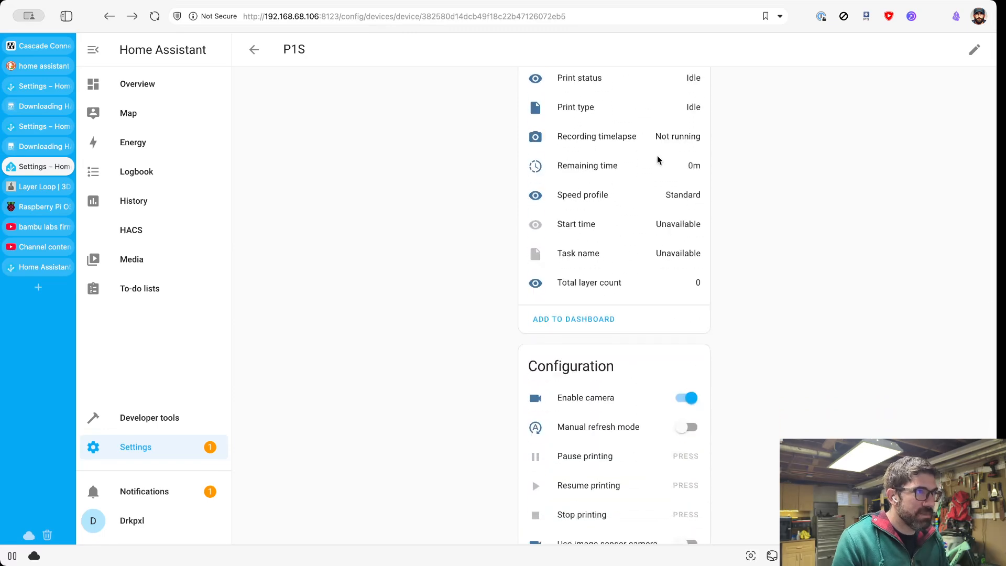
click(674, 196)
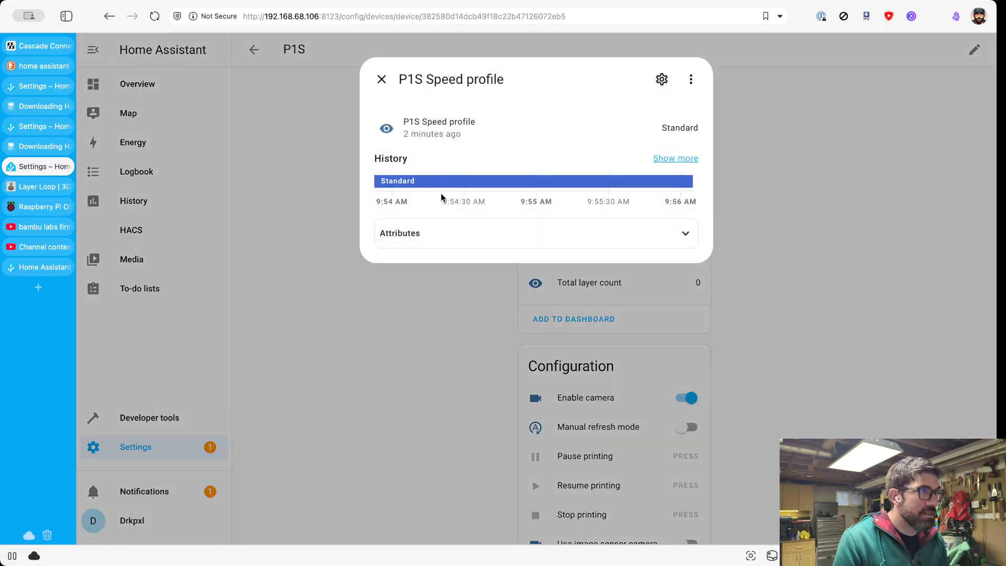
click(451, 240)
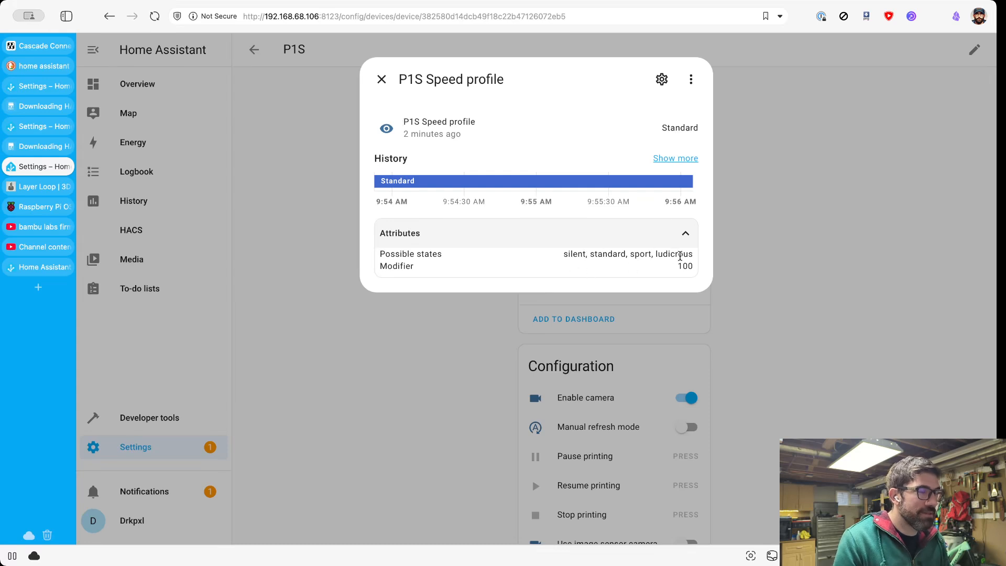
click(381, 79)
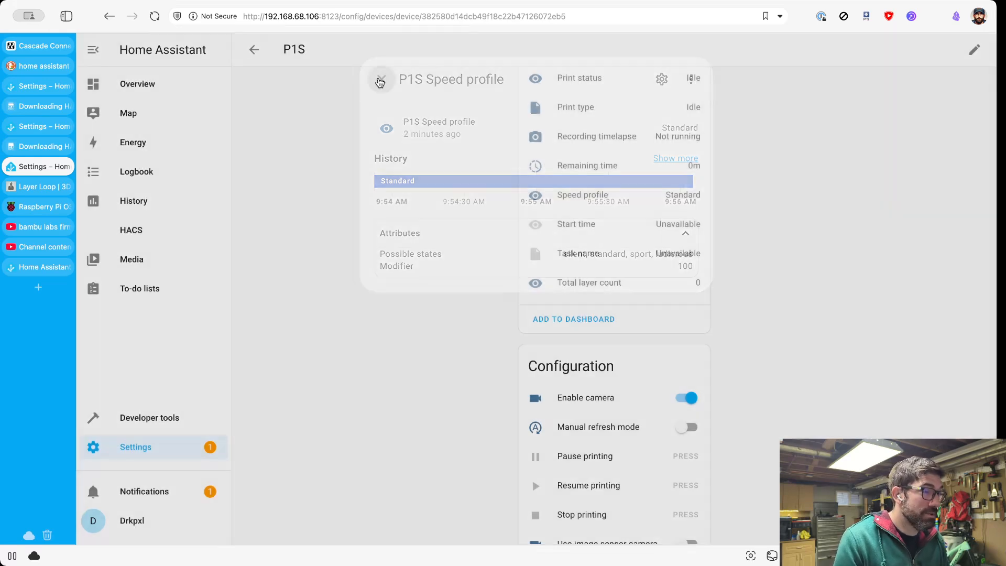
- Review the P1S Configuration, Diagnostic and Connected devices sections
scroll(548, 416, down, 3)
scroll(524, 336, down, 3)
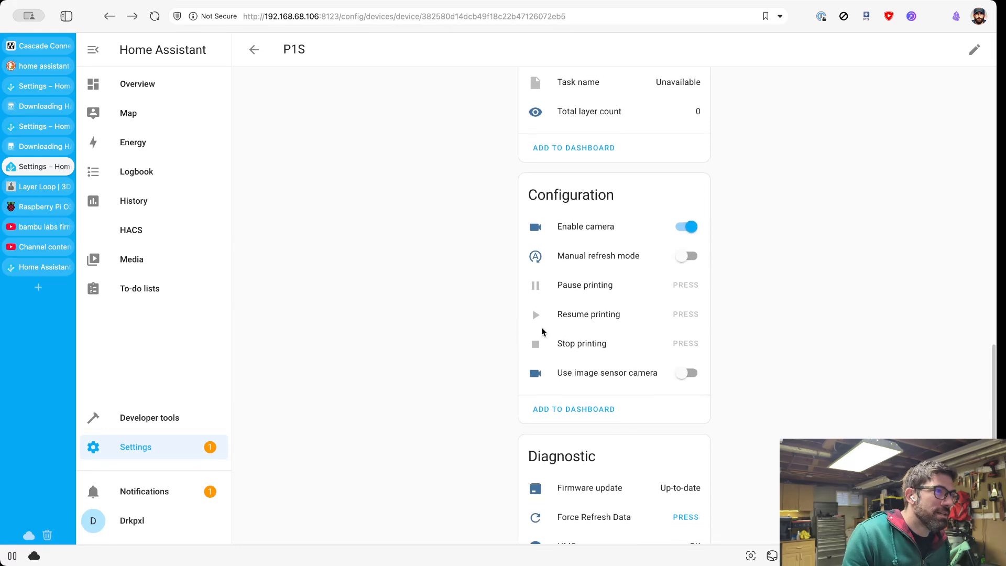
scroll(543, 292, down, 4)
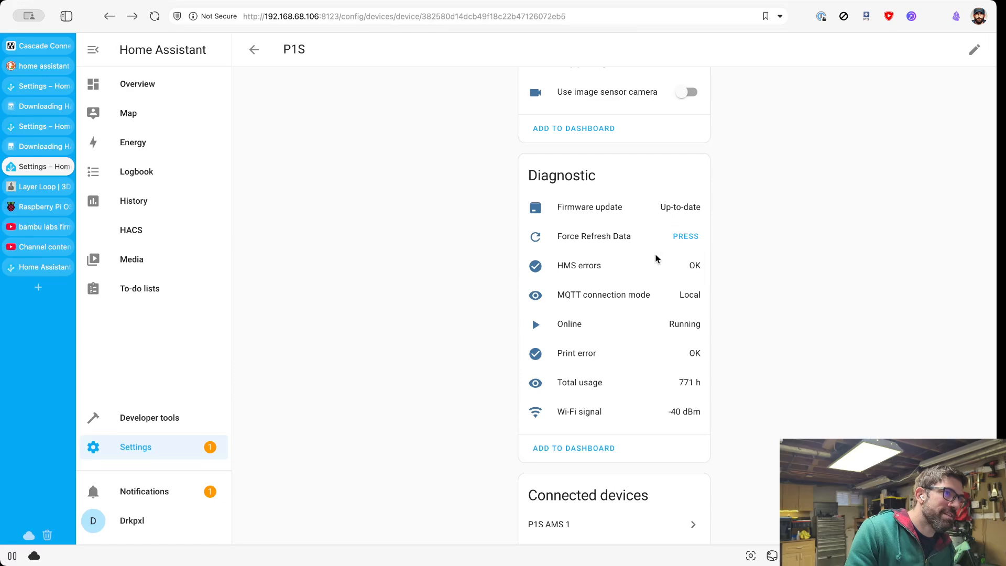
scroll(656, 258, down, 1)
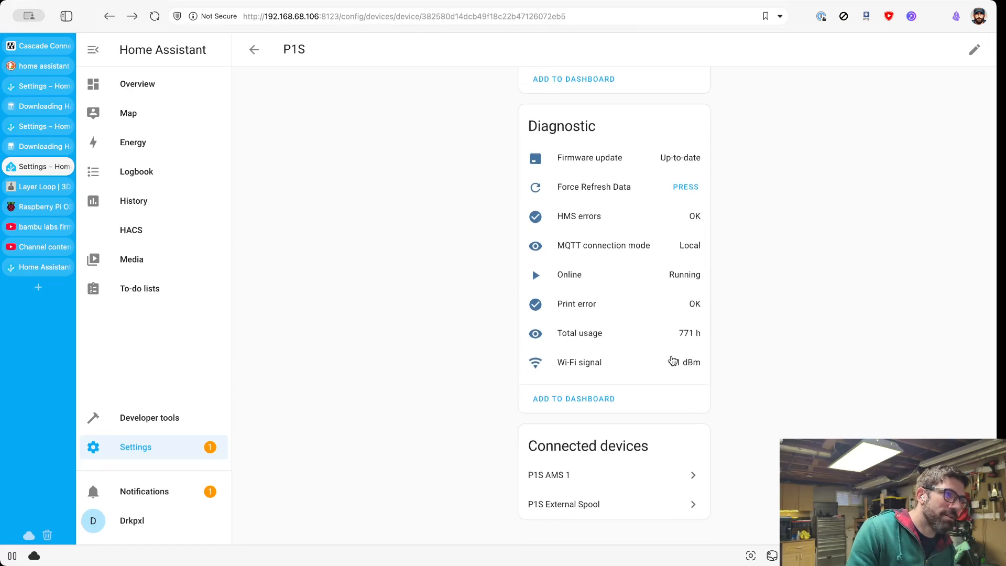
scroll(673, 360, up, 3)
scroll(301, 285, up, 7)
scroll(469, 355, down, 10)
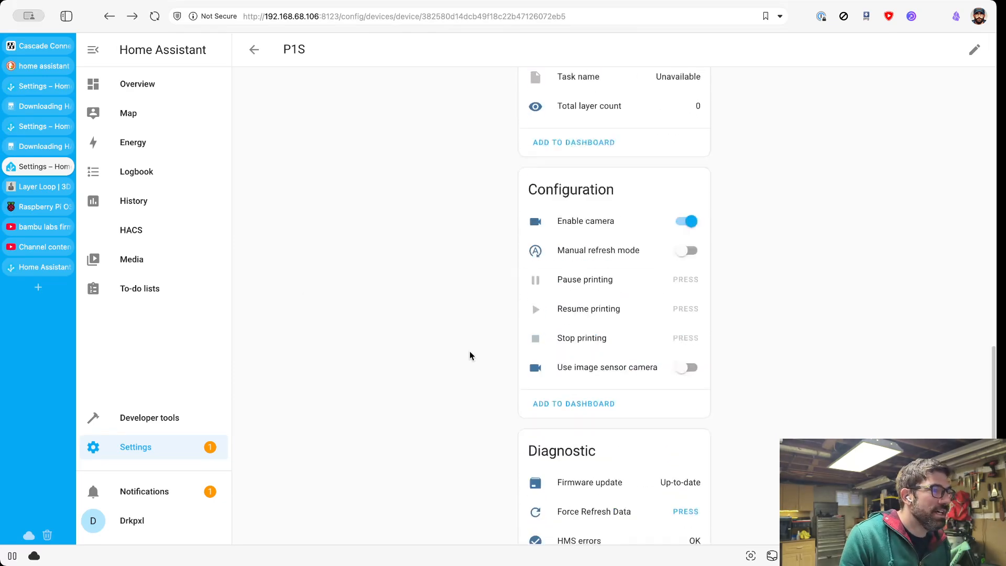
- Open the P1S AMS 1 device and examine the Tray 1 sensor's attributes and the Tray 4 sensor's details
click(538, 473)
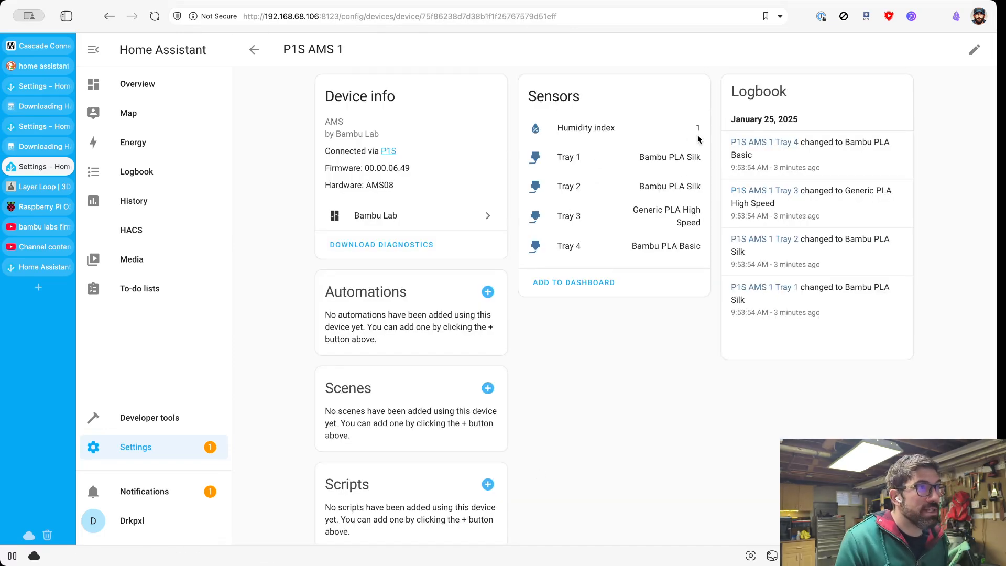
click(675, 162)
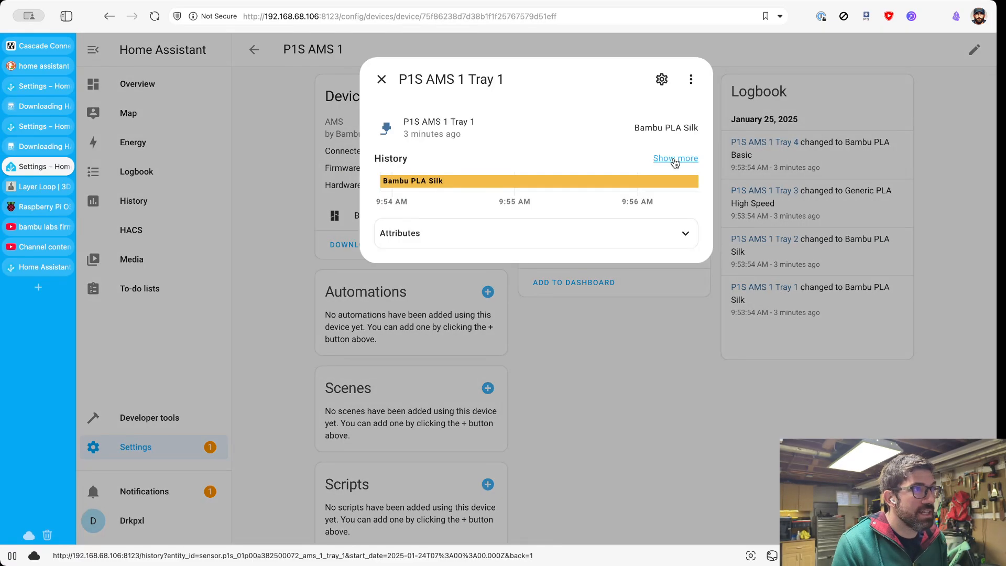
mouse_move(472, 186)
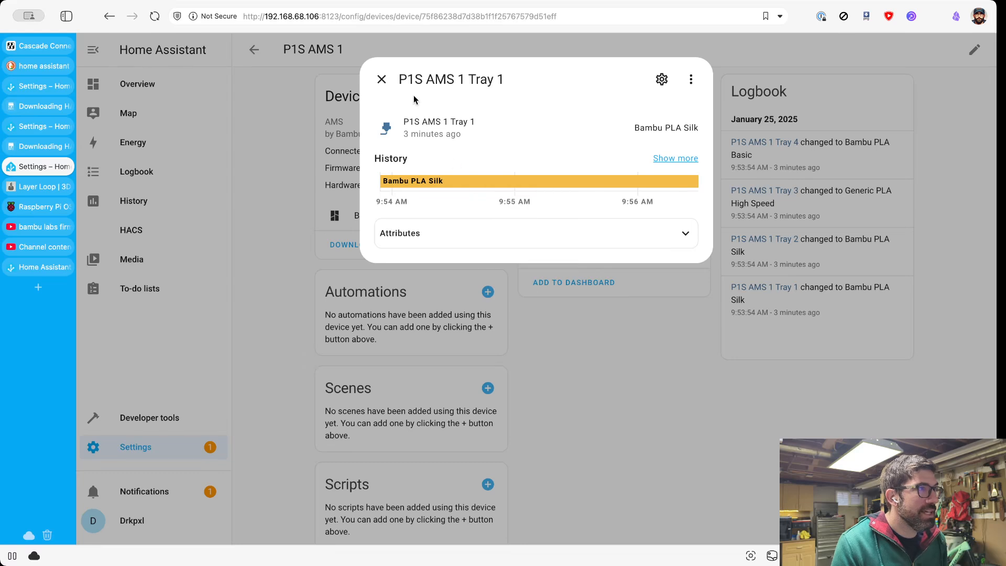
click(434, 237)
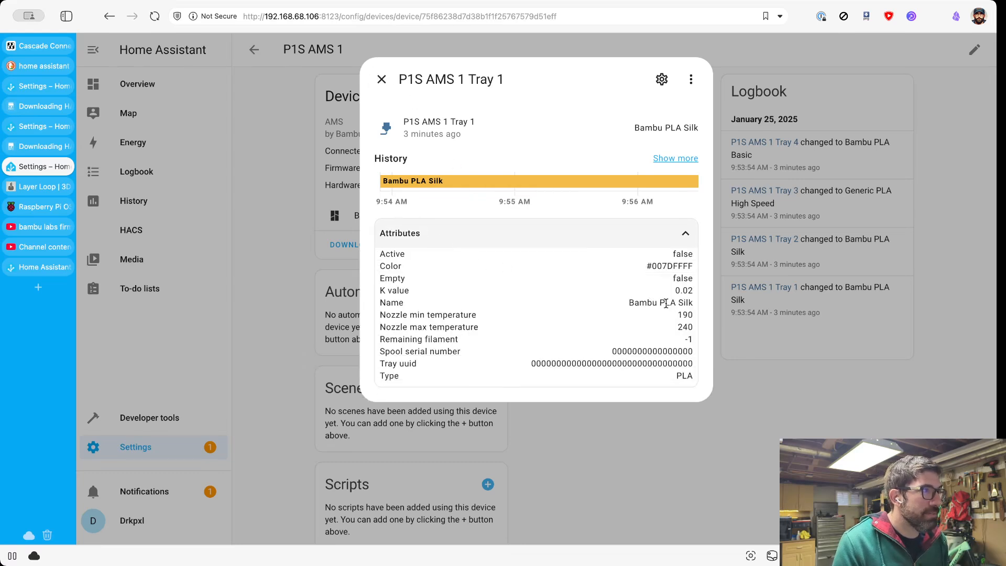
drag(652, 270, 687, 269)
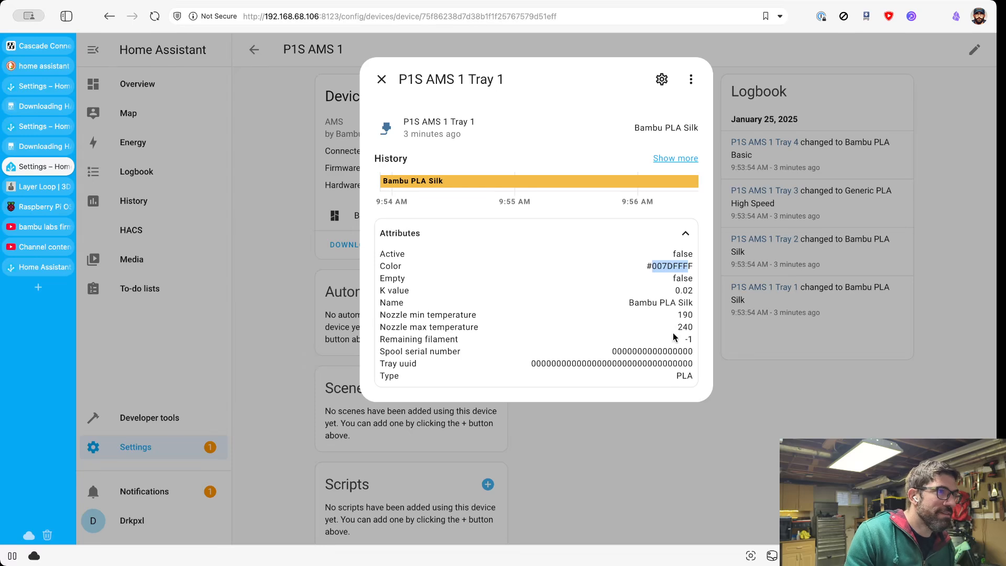
click(382, 79)
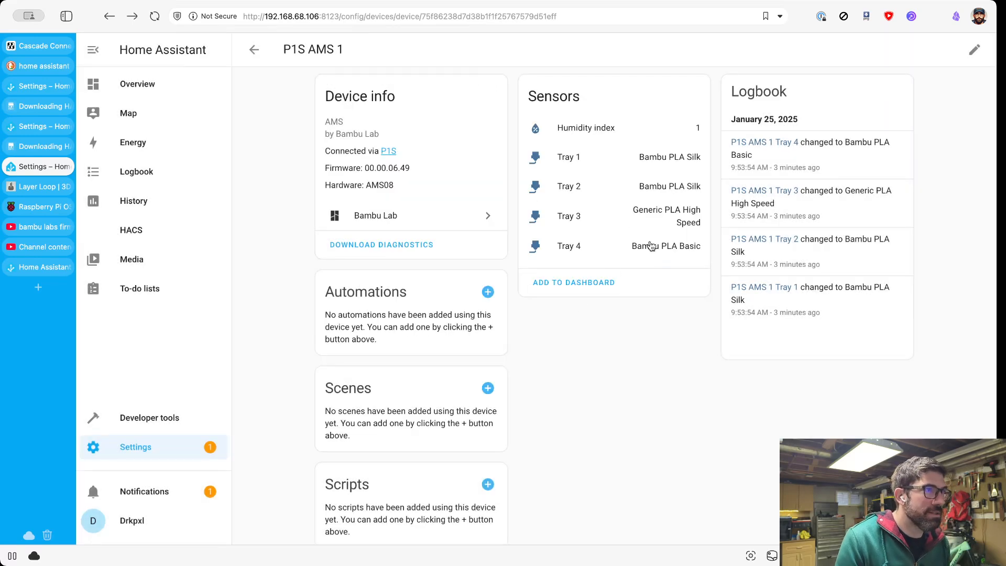
click(651, 247)
click(382, 79)
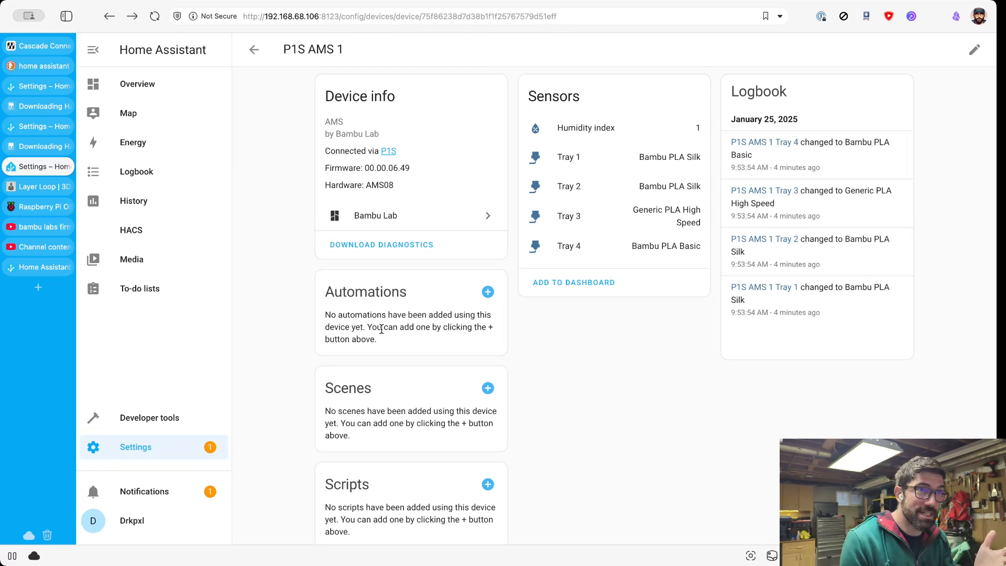
- Open the Overview dashboard and review the P1S entities listed under Basement
key(super+Tab)
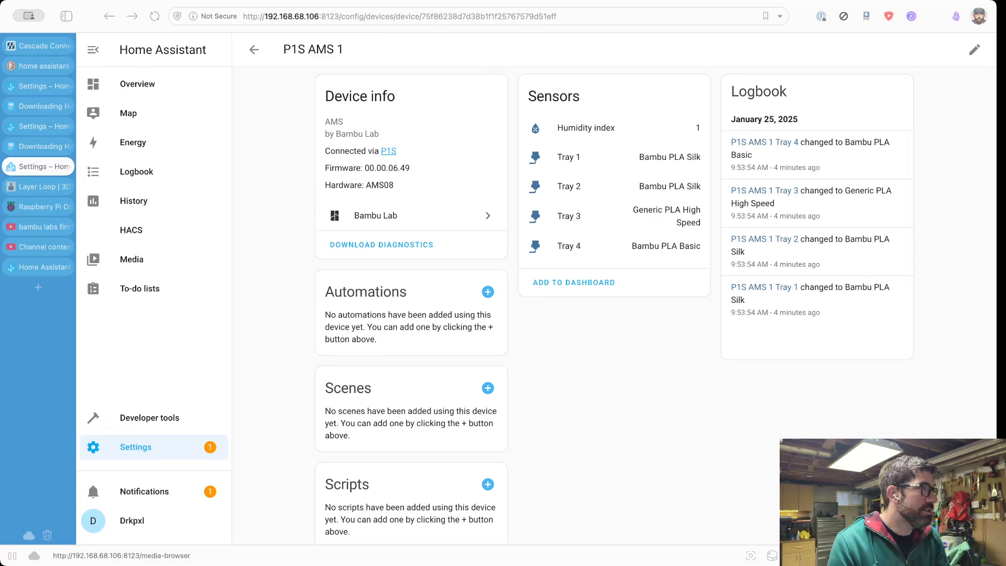
click(52, 353)
click(150, 85)
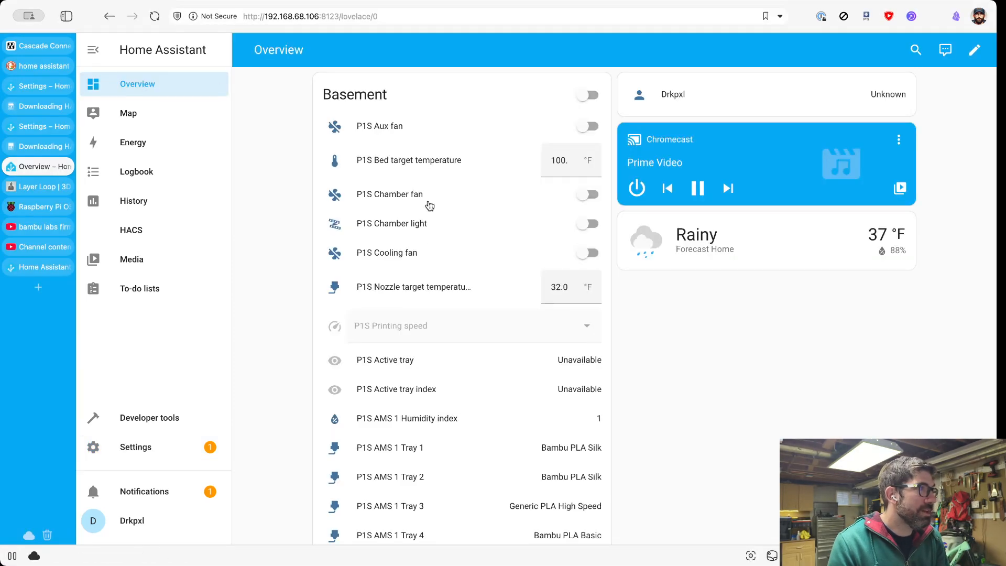
scroll(433, 371, down, 1)
scroll(433, 370, down, 5)
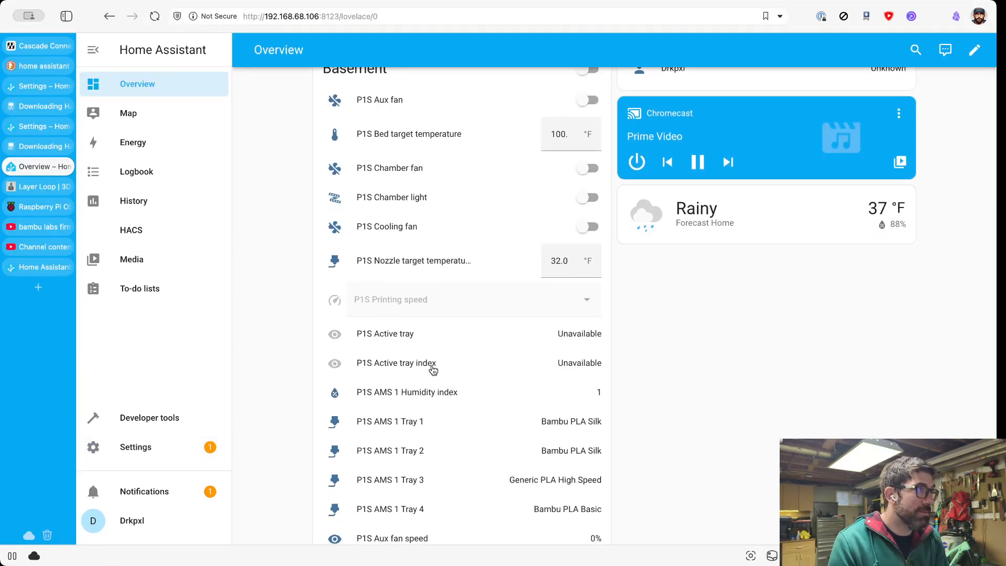
scroll(433, 370, down, 20)
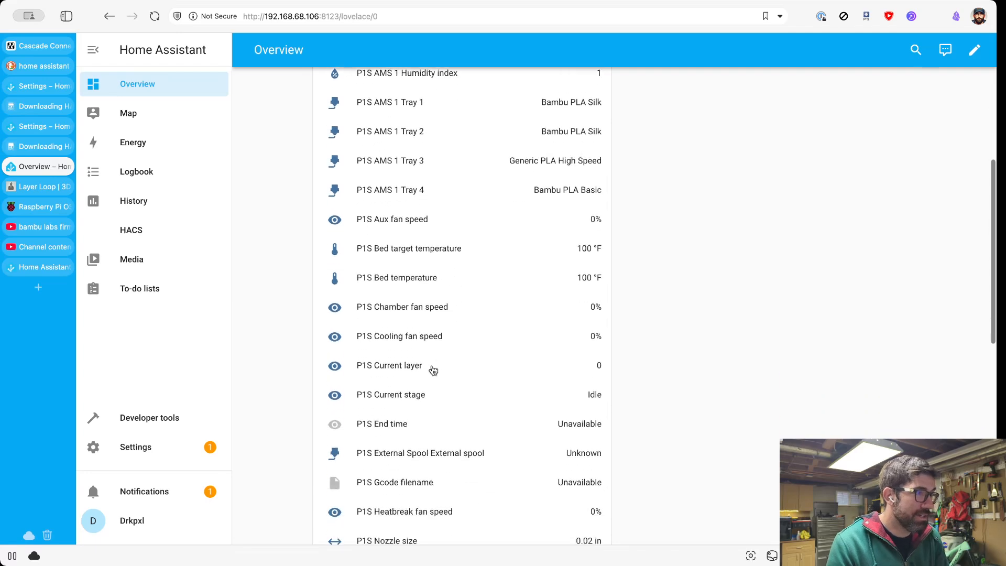
scroll(432, 370, up, 20)
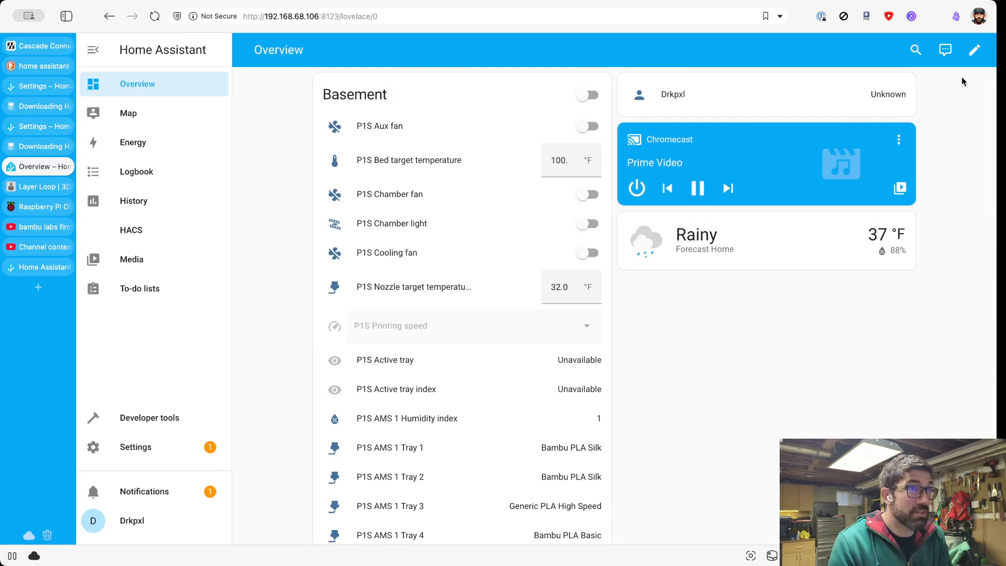
- Open the Overview dashboard for editing and try out its Areas, Hide entities without area and Hide energy options
click(970, 56)
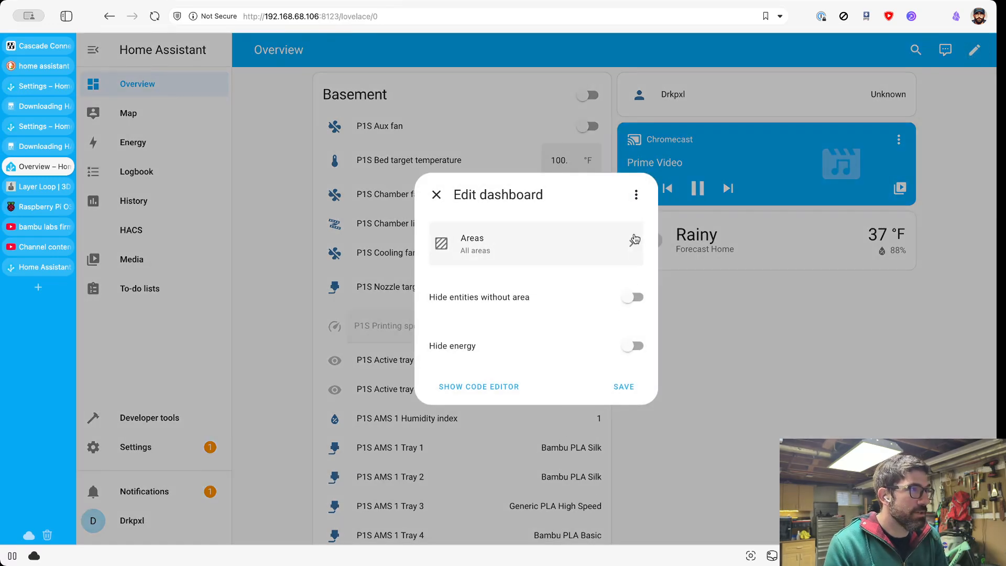
click(613, 241)
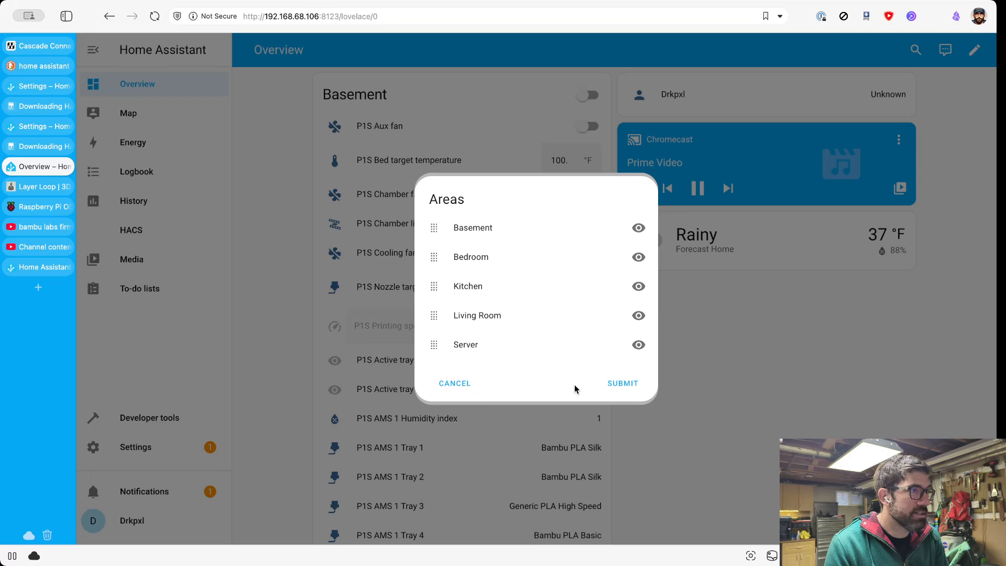
click(439, 382)
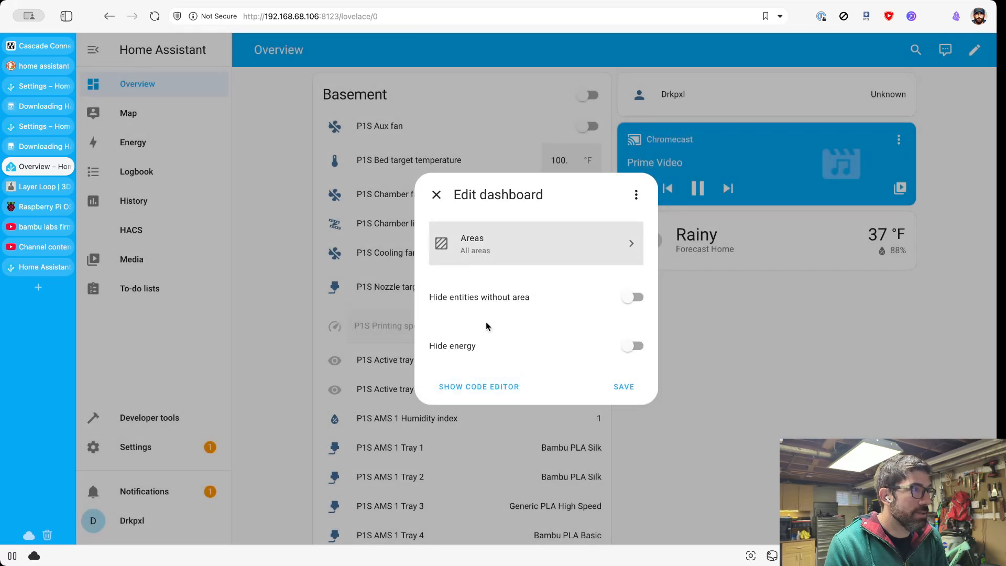
click(629, 304)
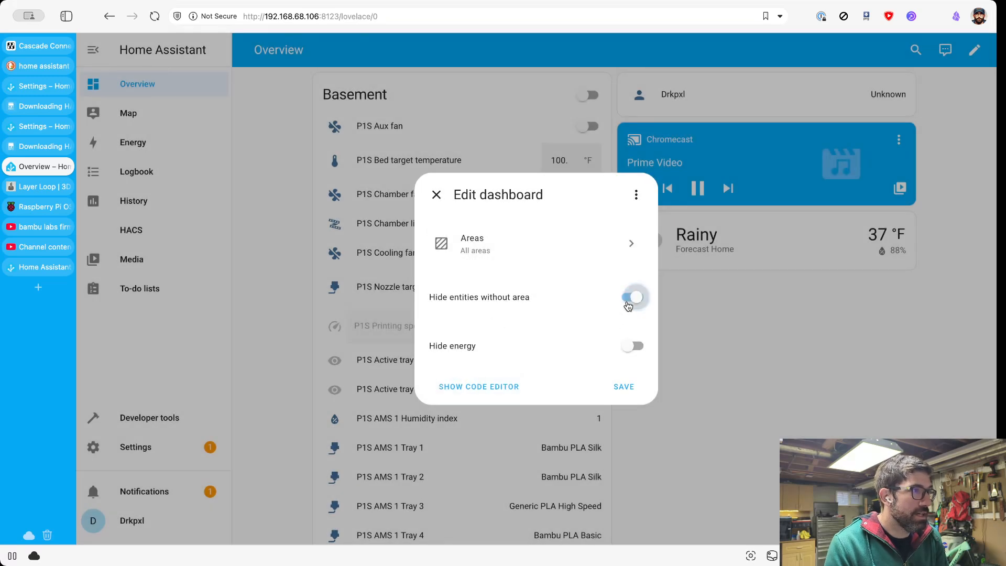
click(629, 304)
click(634, 346)
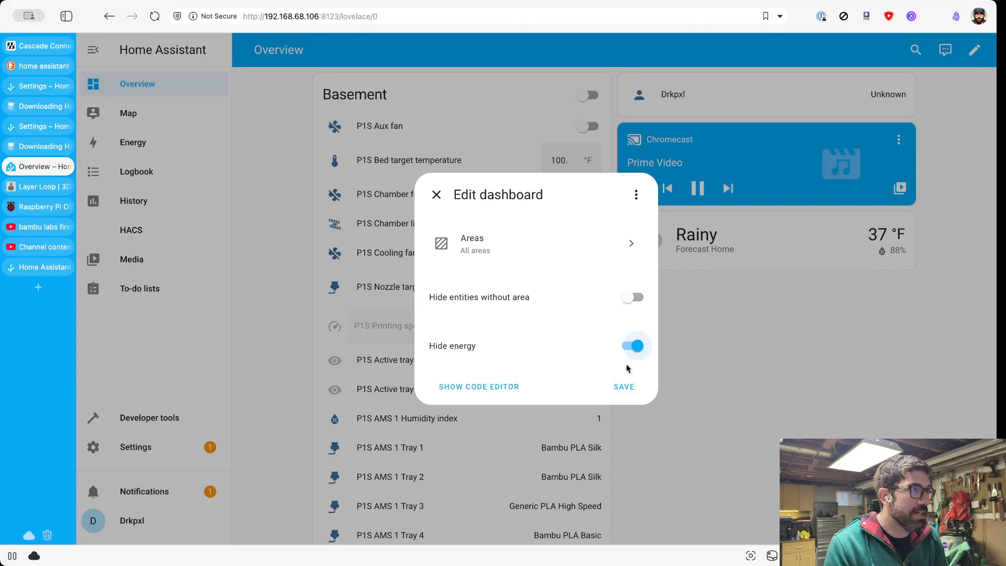
- Take control of the Overview dashboard, starting with an empty dashboard
click(636, 195)
click(566, 260)
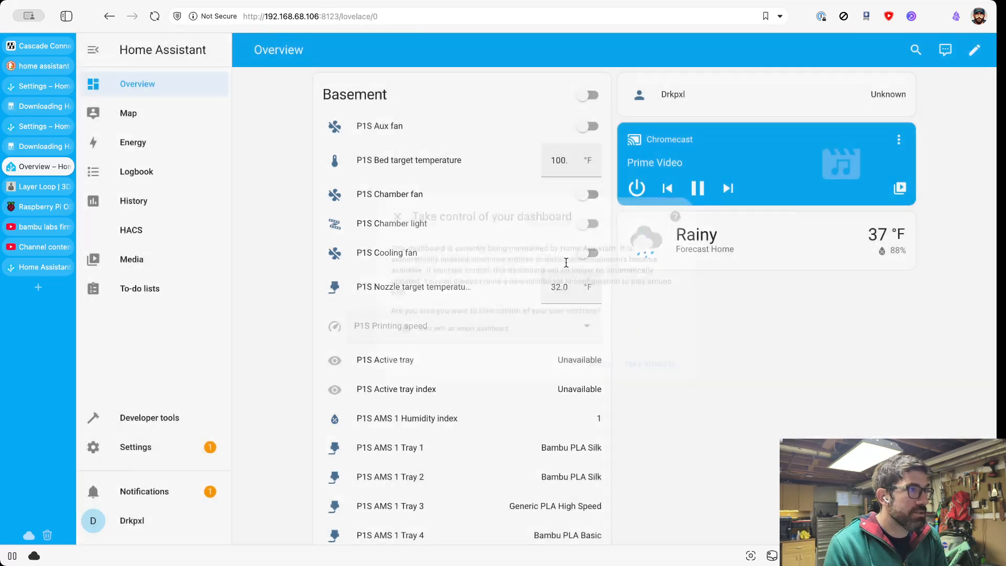
click(387, 335)
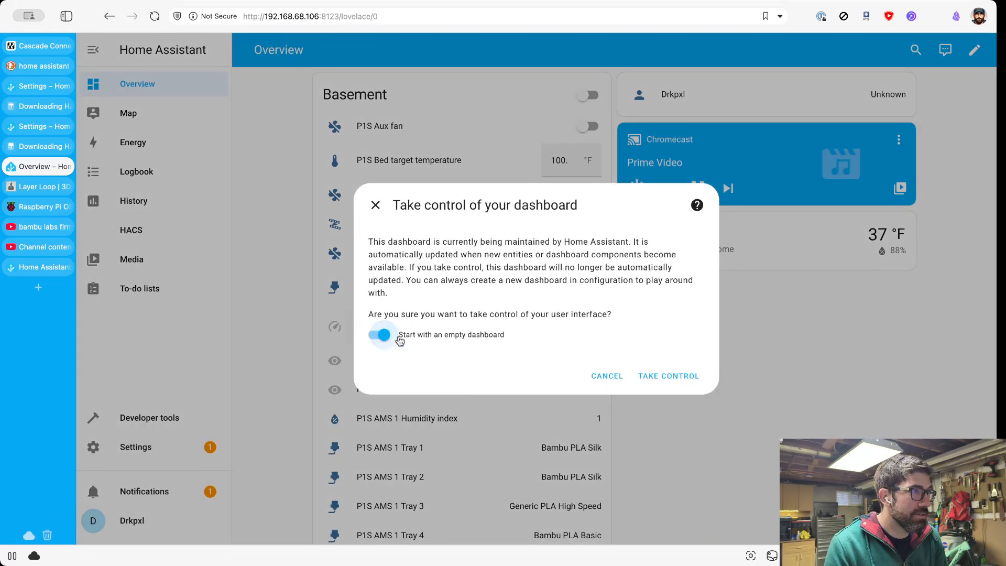
click(648, 377)
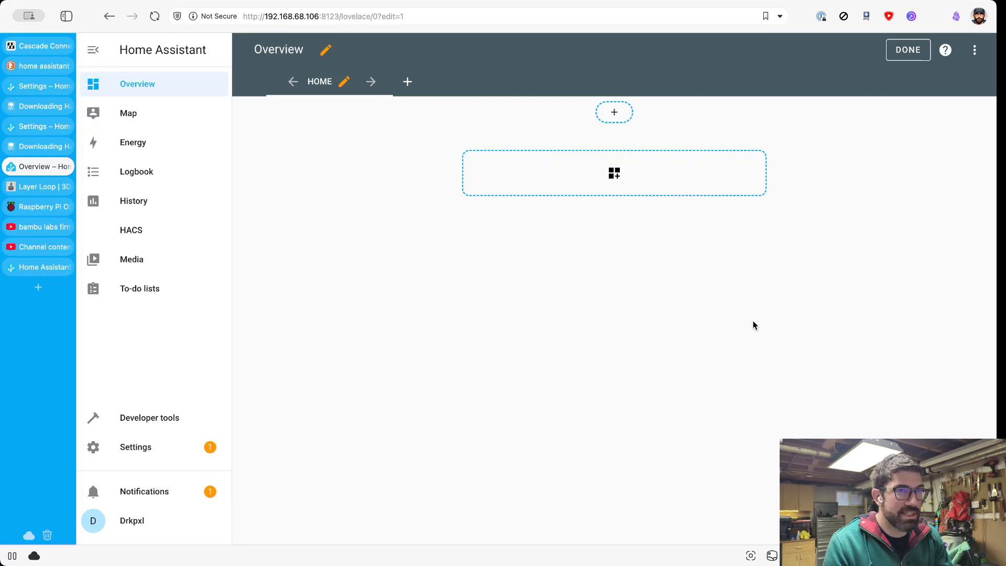
- Create a new section on the dashboard and add the suggested card for the P1S Camera entity to it
click(631, 172)
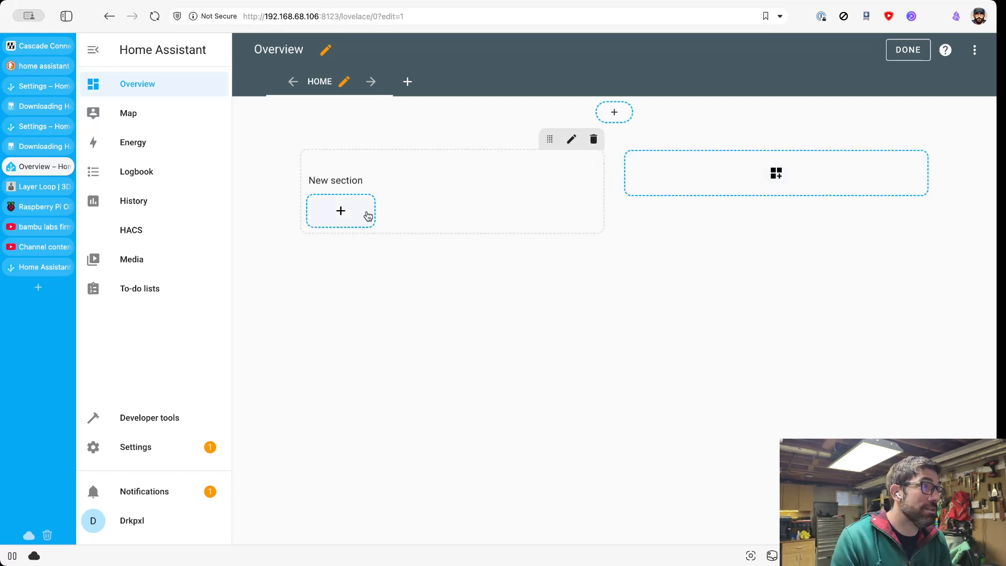
click(351, 211)
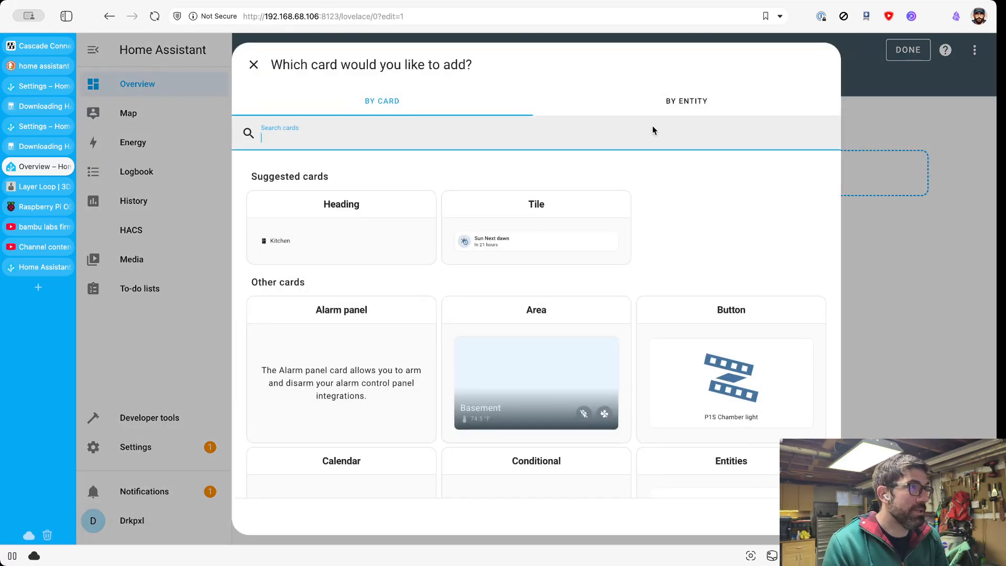
click(670, 105)
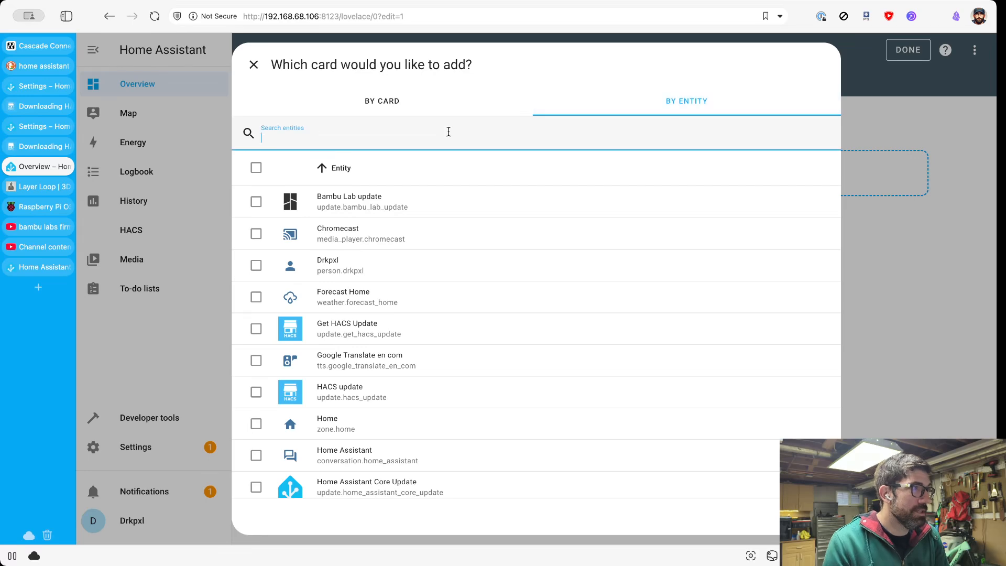
text(camera)
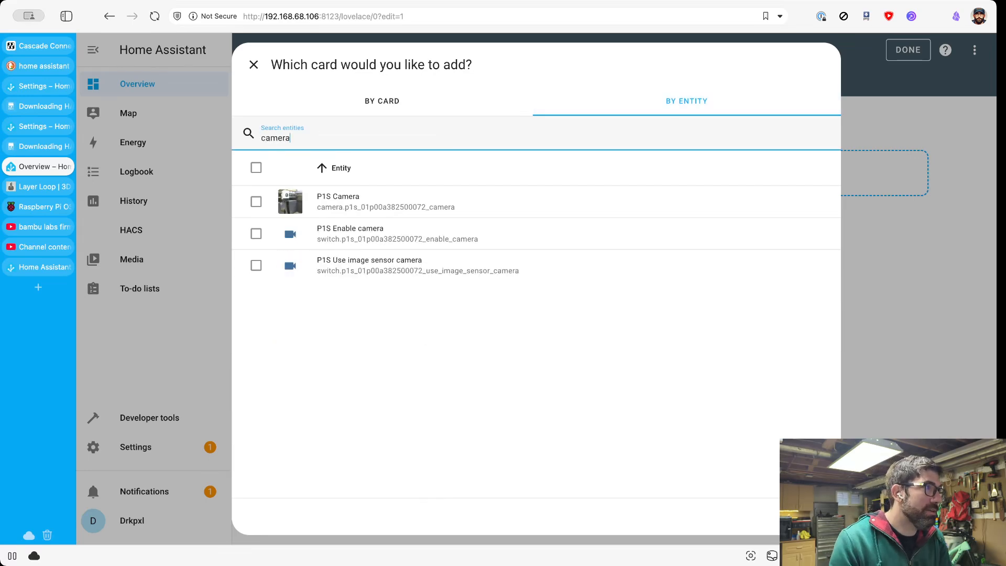
click(296, 210)
click(382, 79)
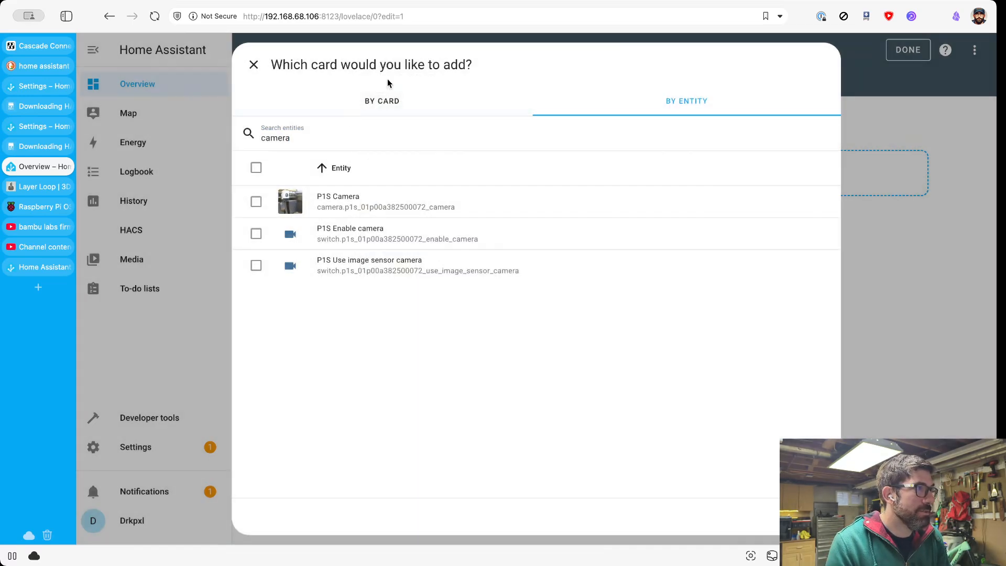
click(256, 201)
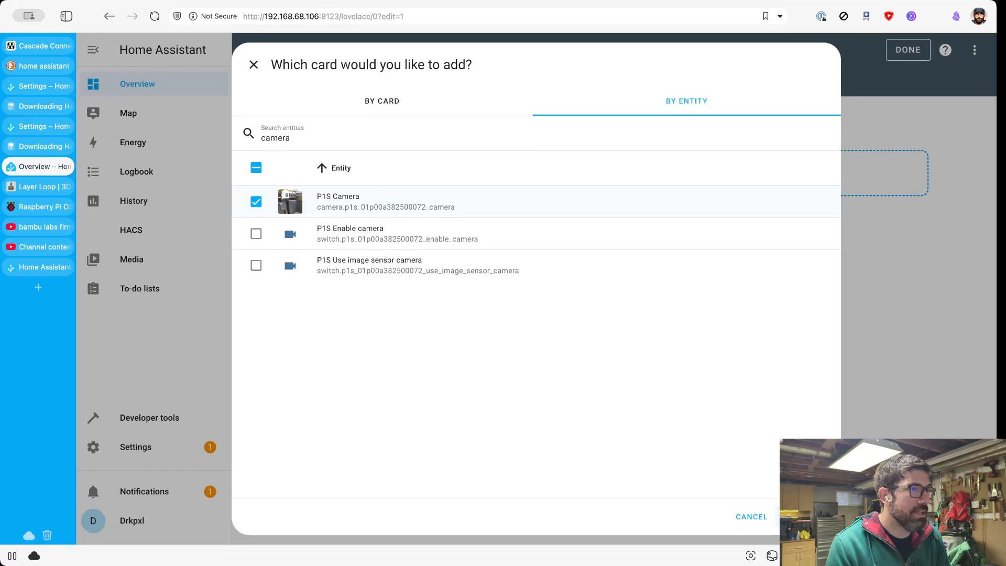
click(802, 516)
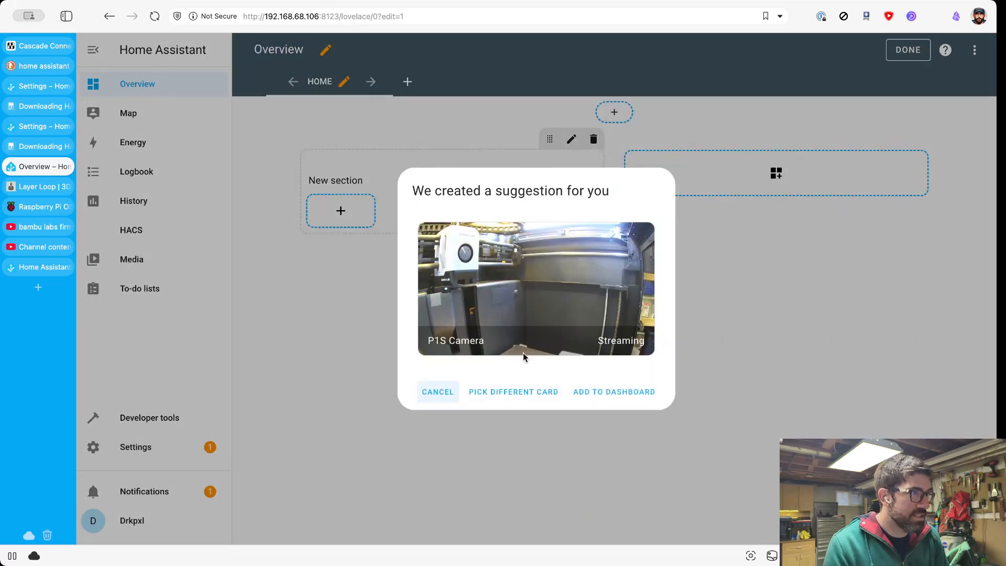
click(594, 394)
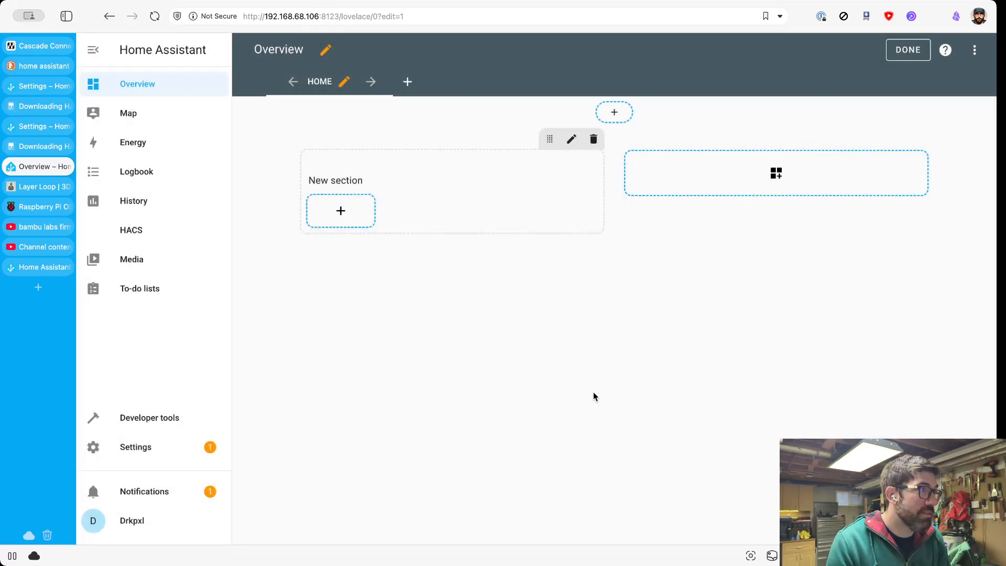
- Add a Tile card for the P1S Pause printing entity below the camera card in the new section
click(340, 379)
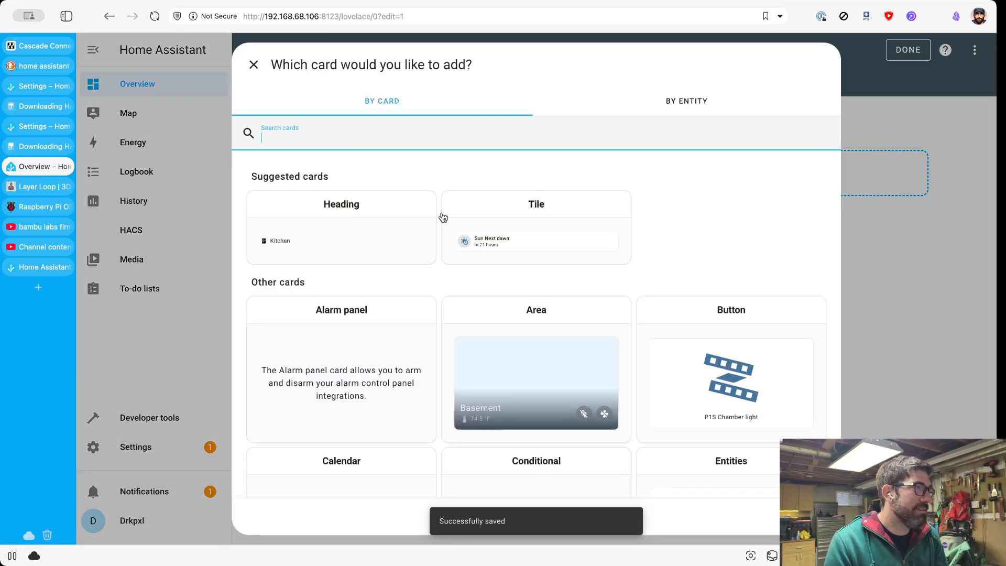
click(530, 251)
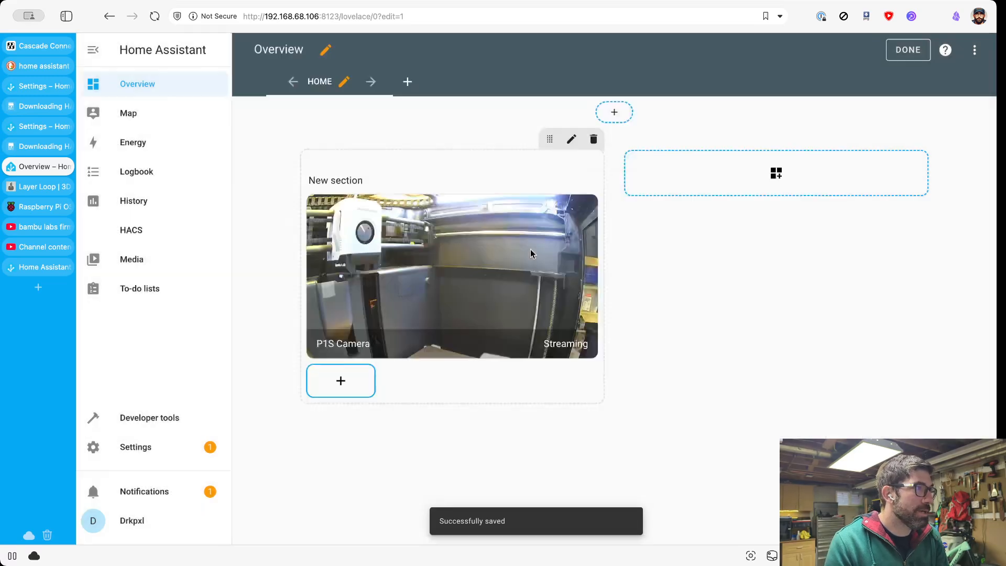
click(381, 177)
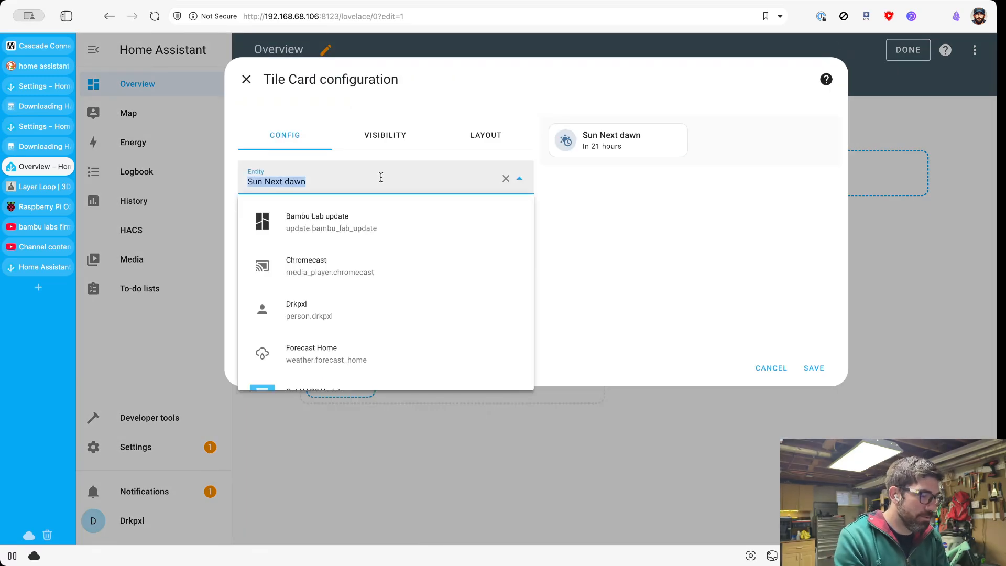
text(start)
key(ctrl+a)
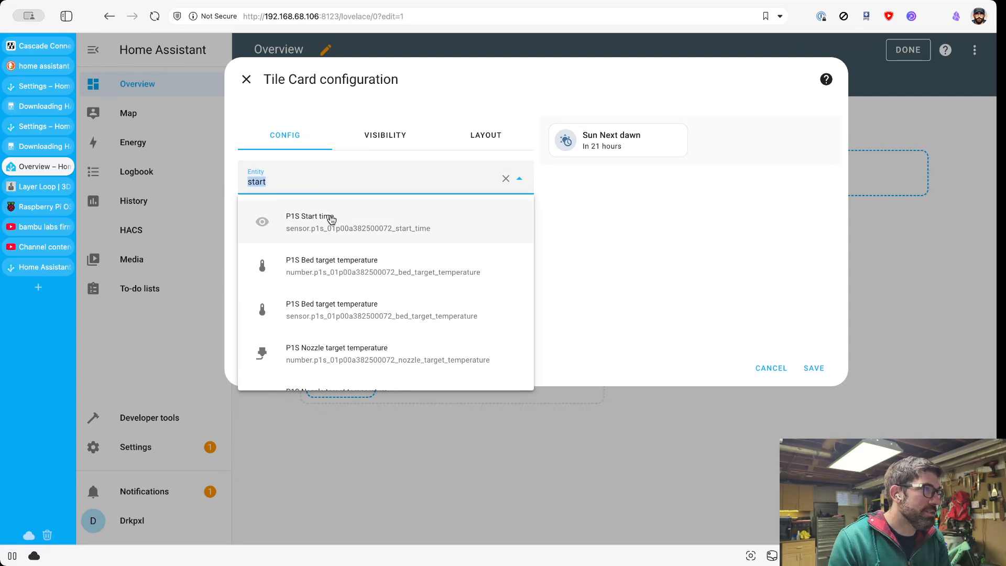
scroll(322, 286, down, 3)
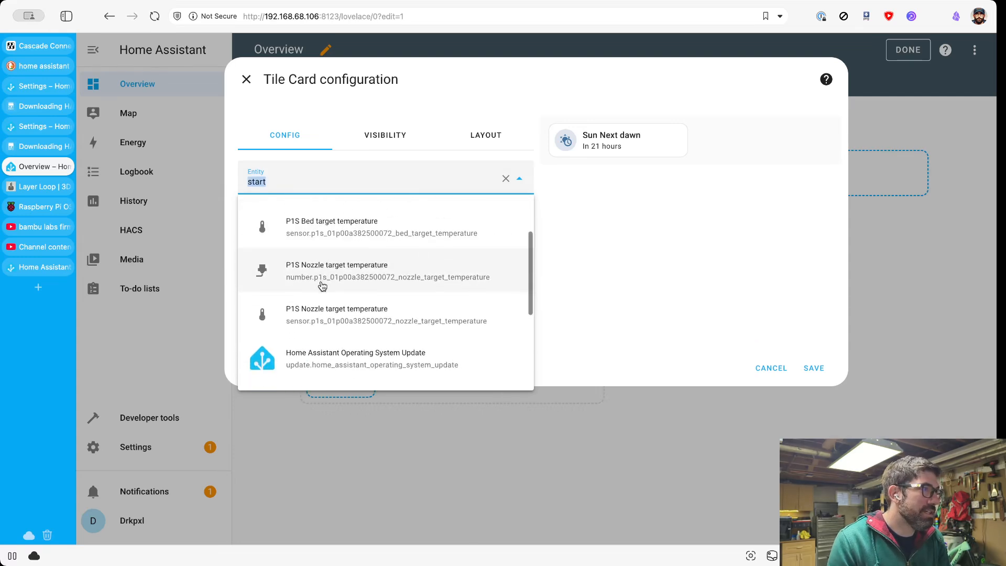
scroll(321, 286, up, 1)
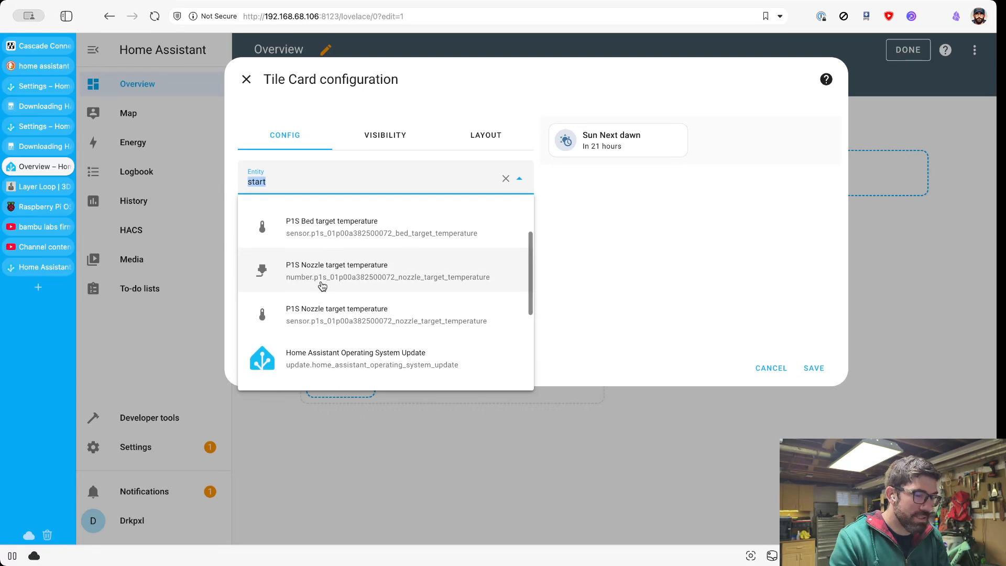
key(BackSpace)
text(pause)
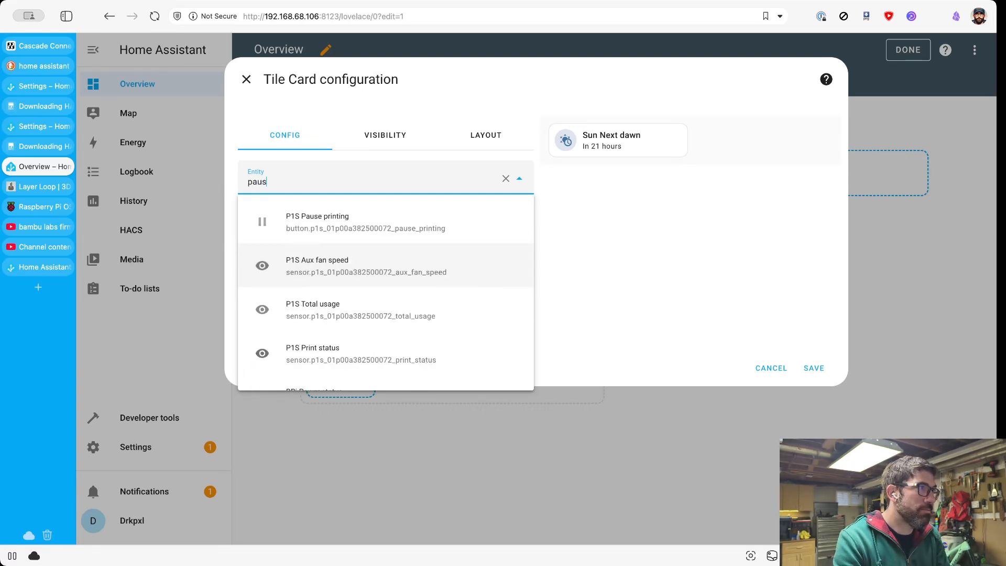
click(325, 227)
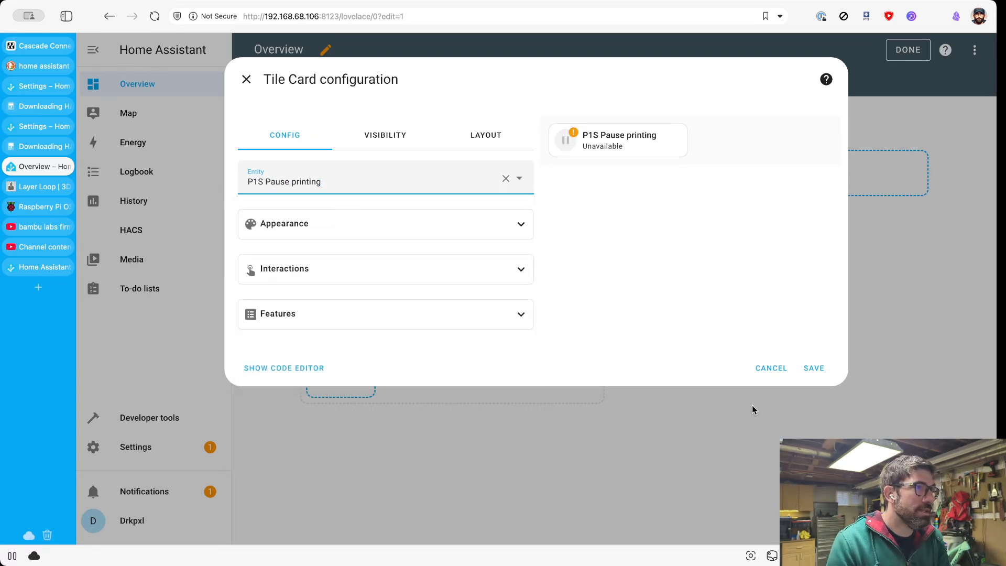
click(807, 371)
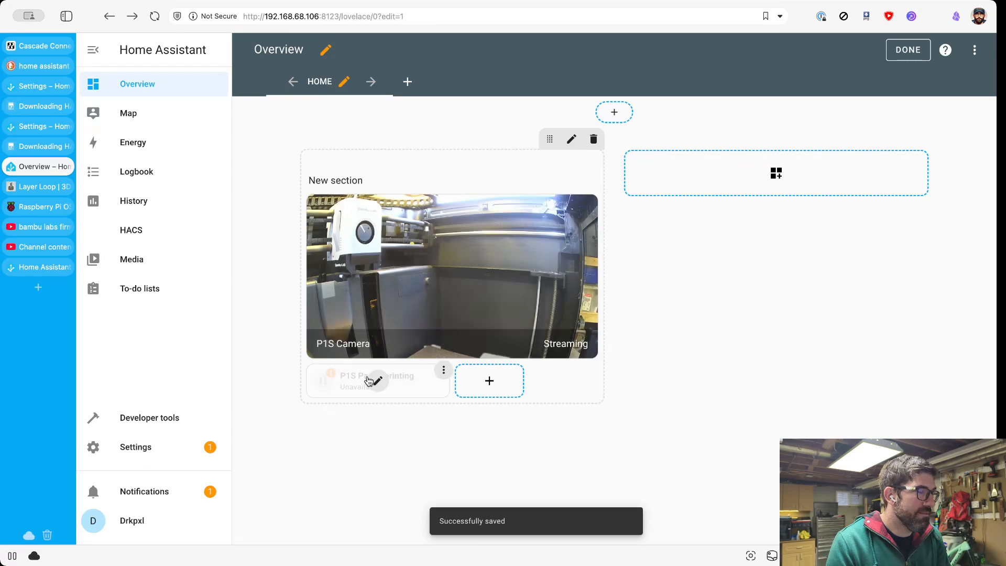
- Add a second Tile card to the section for the P1S Bed temperature sensor
click(489, 388)
text(be)
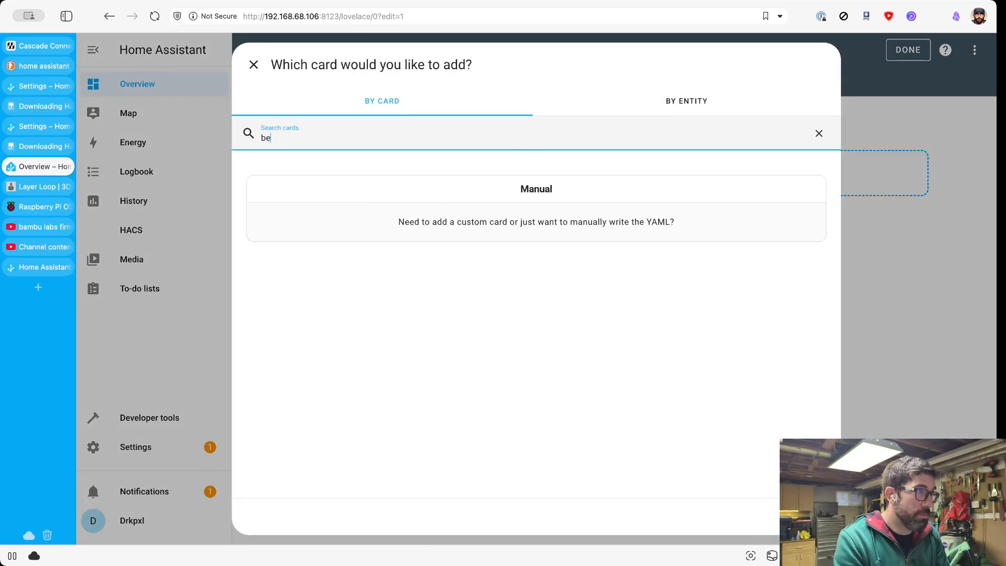
text(d)
key(BackSpace)
key(BackSpace)
key(BackSpace)
text(til)
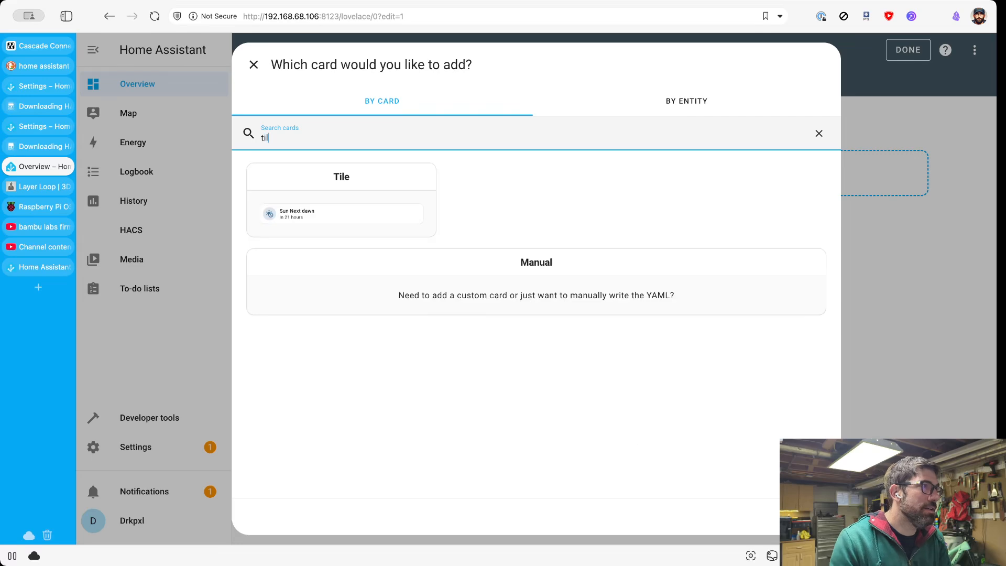
click(339, 198)
click(382, 184)
text(t)
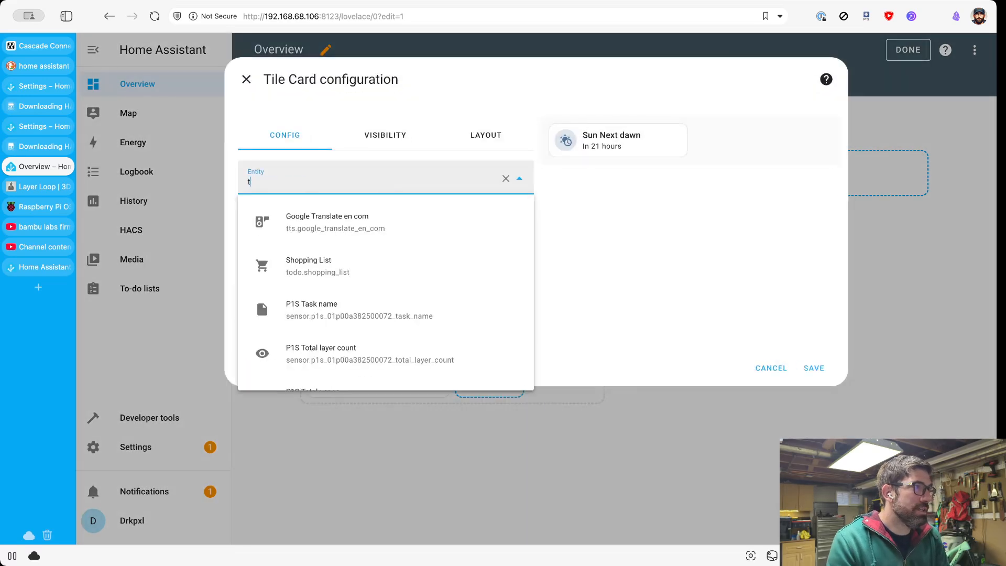
key(BackSpace)
text(bed t)
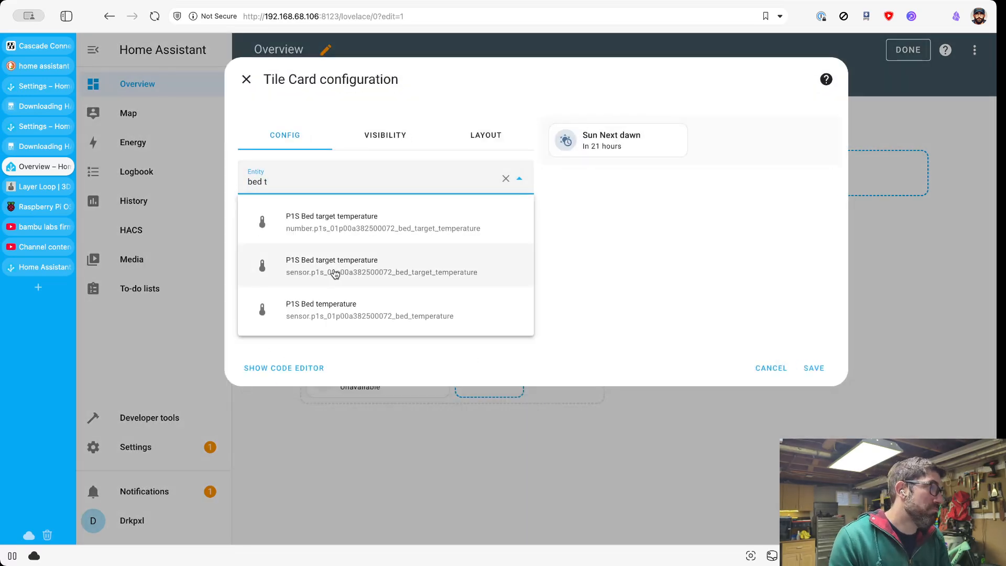
click(346, 300)
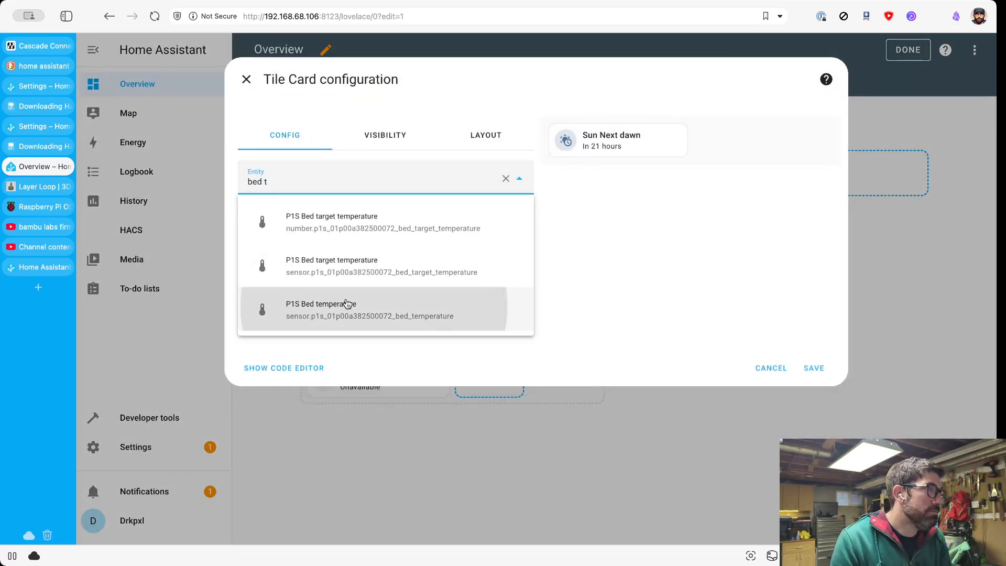
click(807, 369)
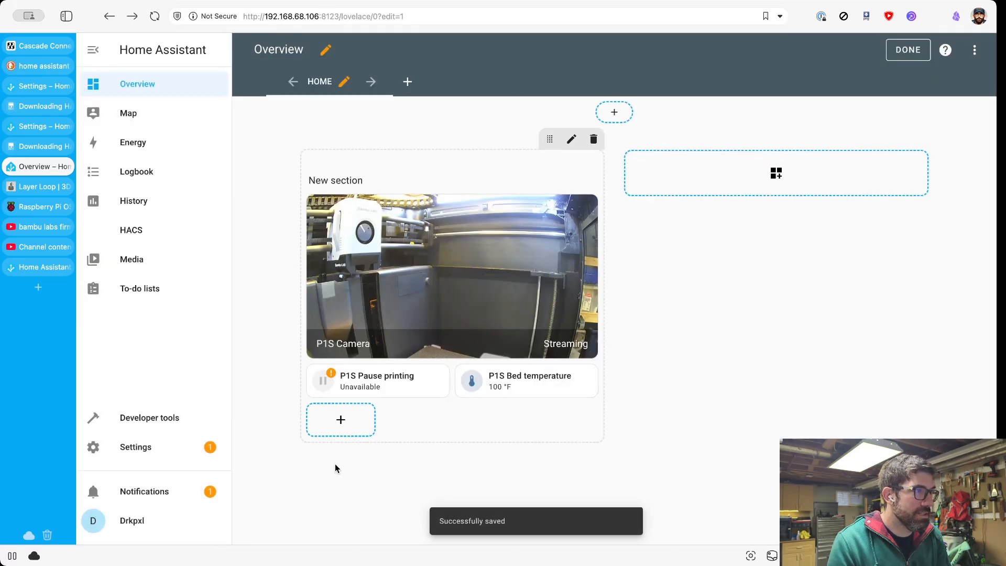
- Start a third Tile card in the section and assign the P1S Current layer sensor to it
click(357, 429)
text(layer)
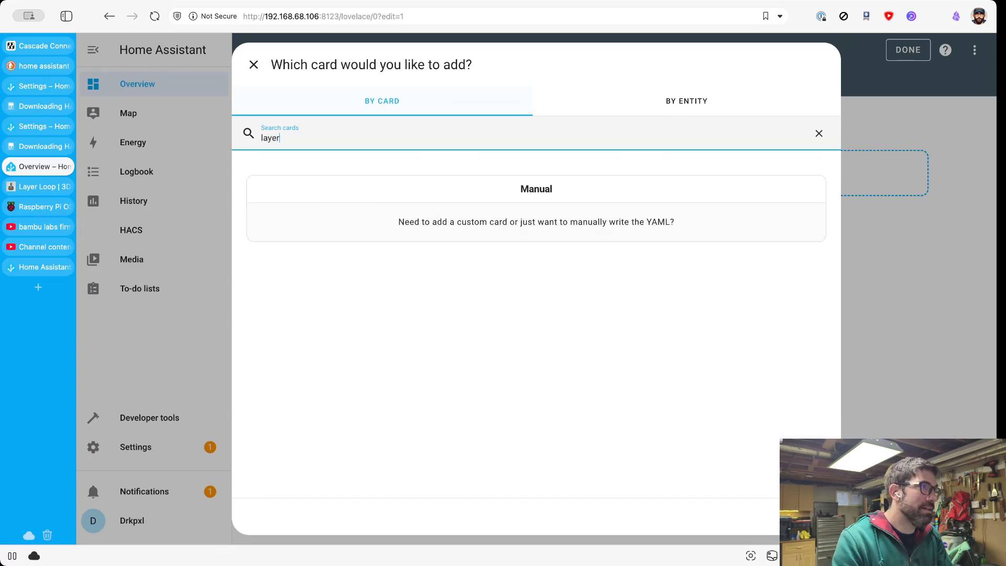
key(super+a)
text(tile)
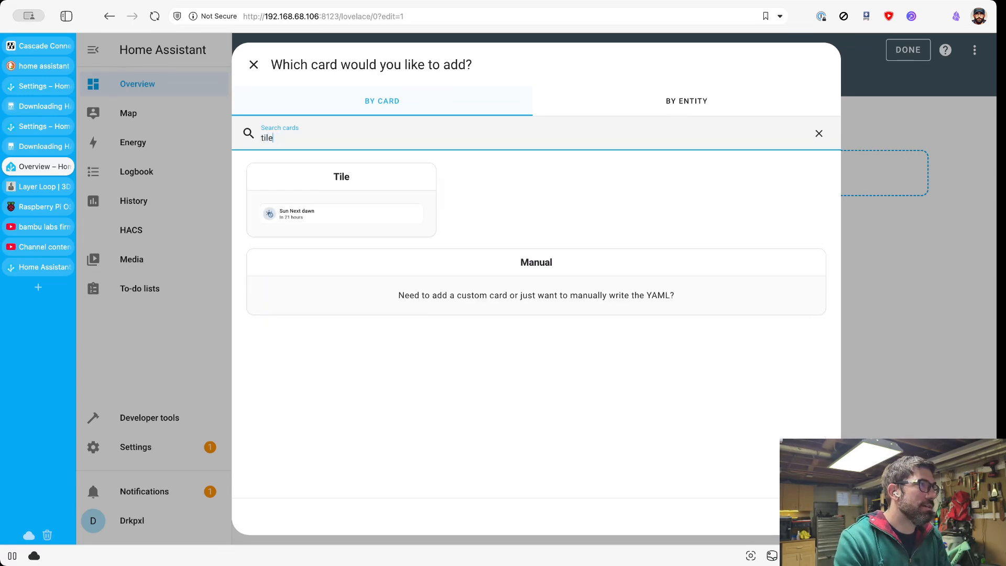
click(354, 204)
click(364, 179)
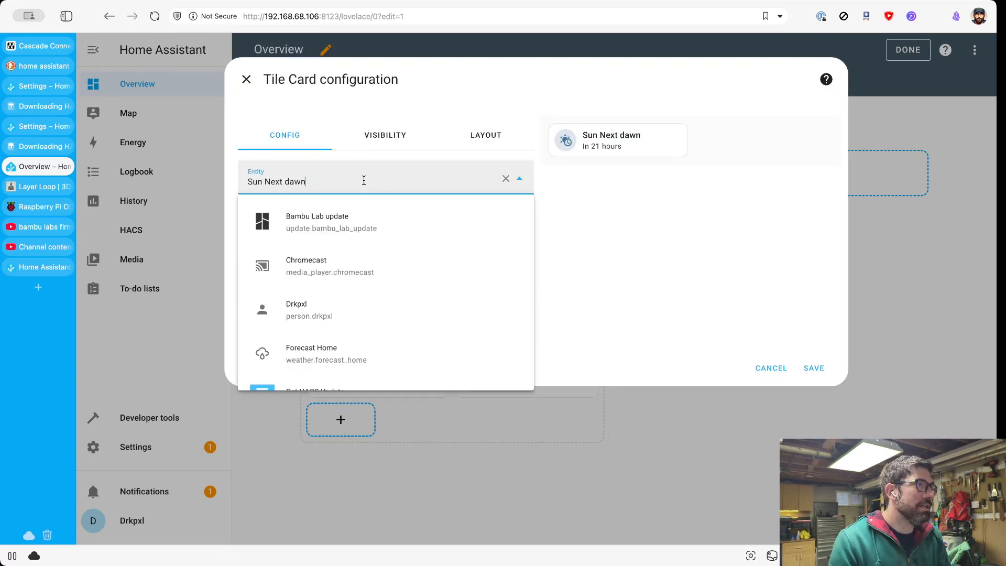
key(super+a)
text(layer)
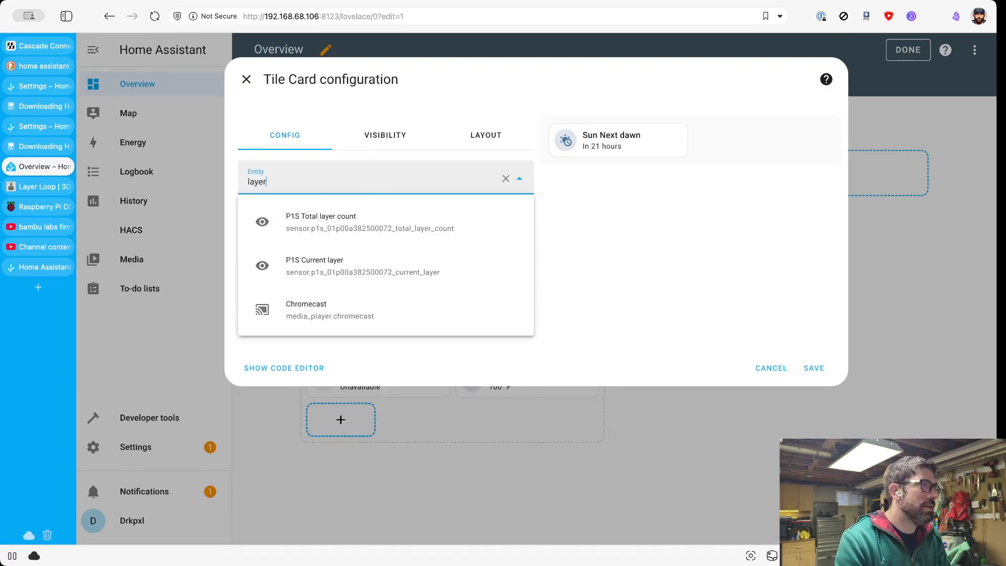
click(377, 268)
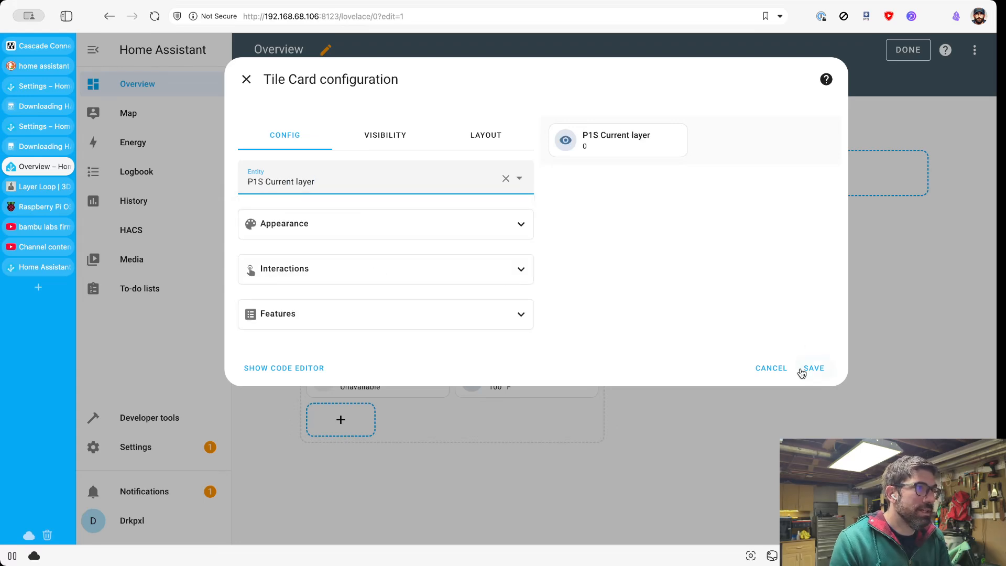
- Set the Current layer tile's state content to Last updated, save the card and finish editing the dashboard
click(420, 225)
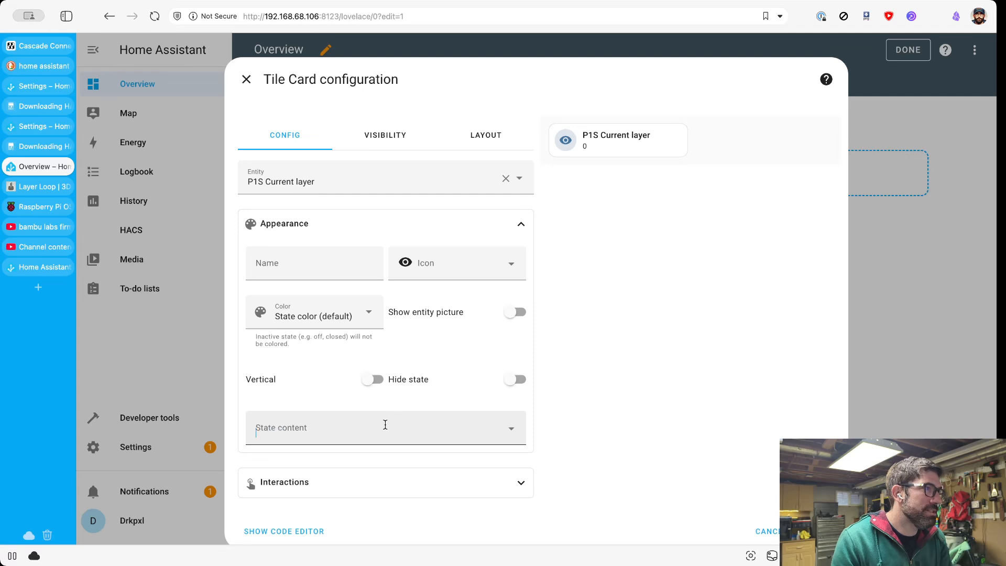
click(386, 424)
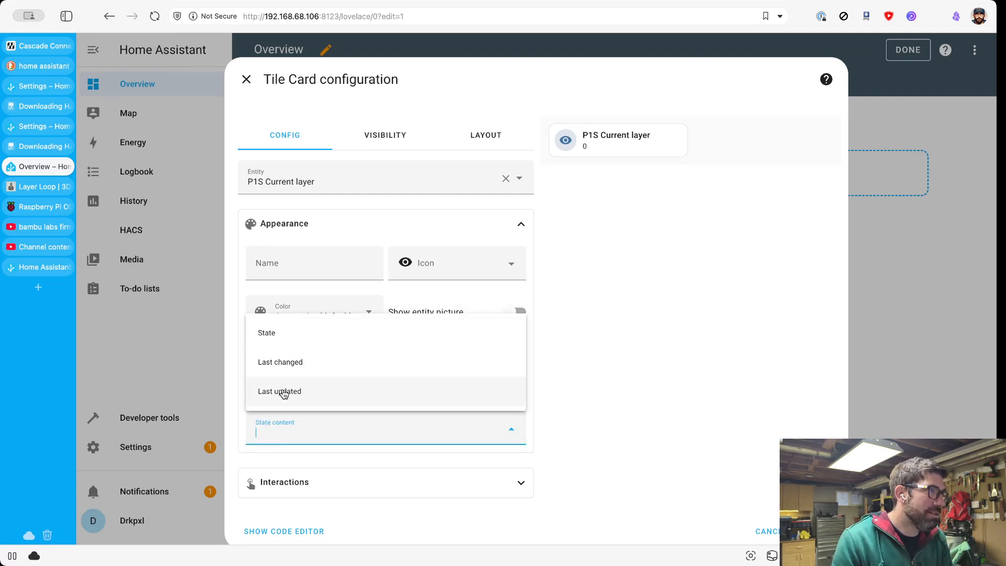
click(282, 391)
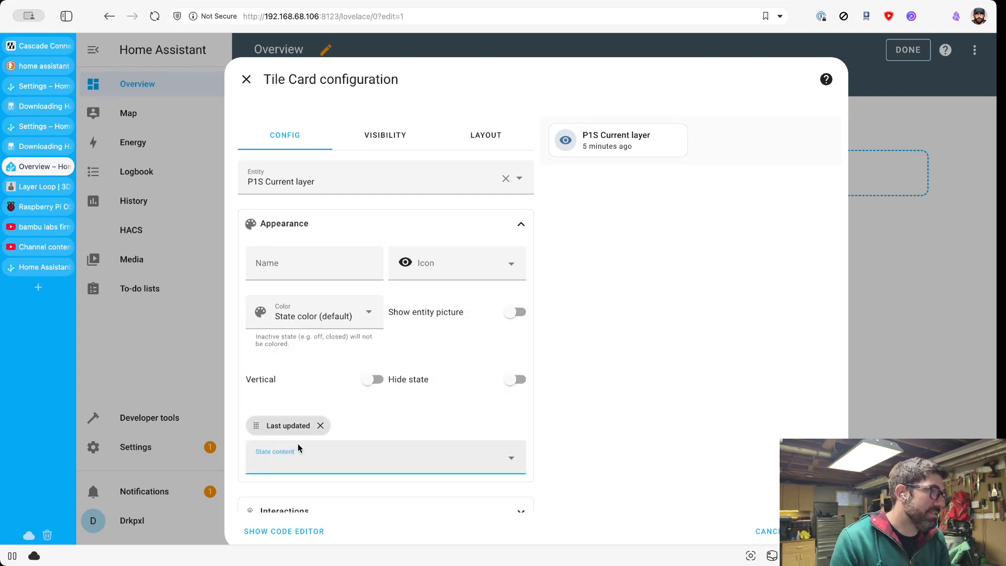
scroll(404, 371, down, 3)
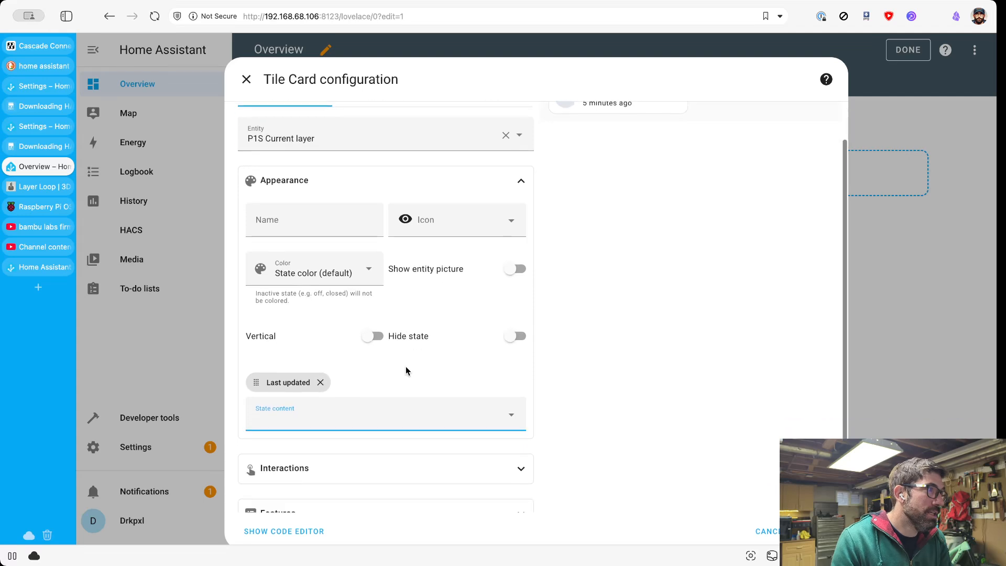
scroll(407, 456, up, 3)
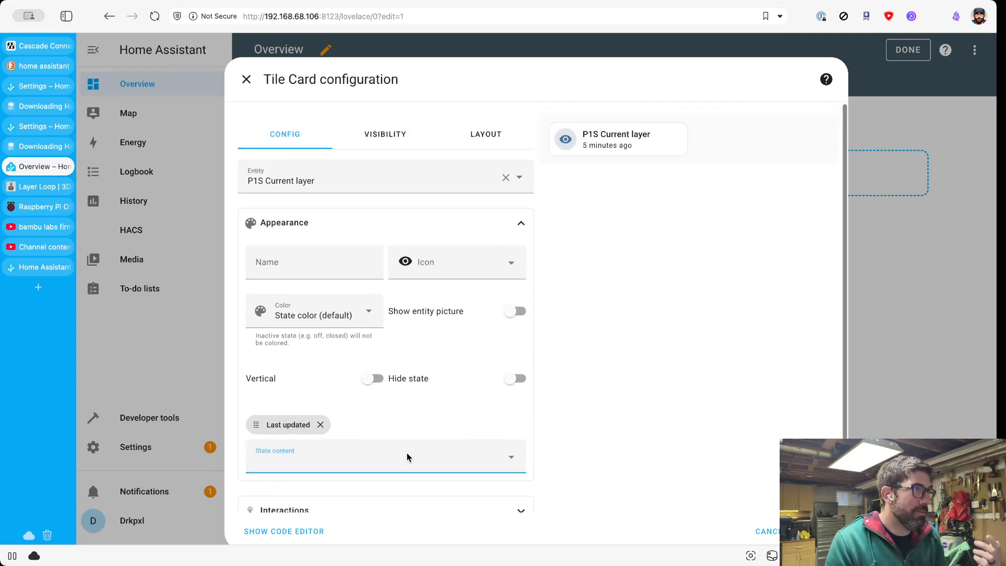
click(817, 531)
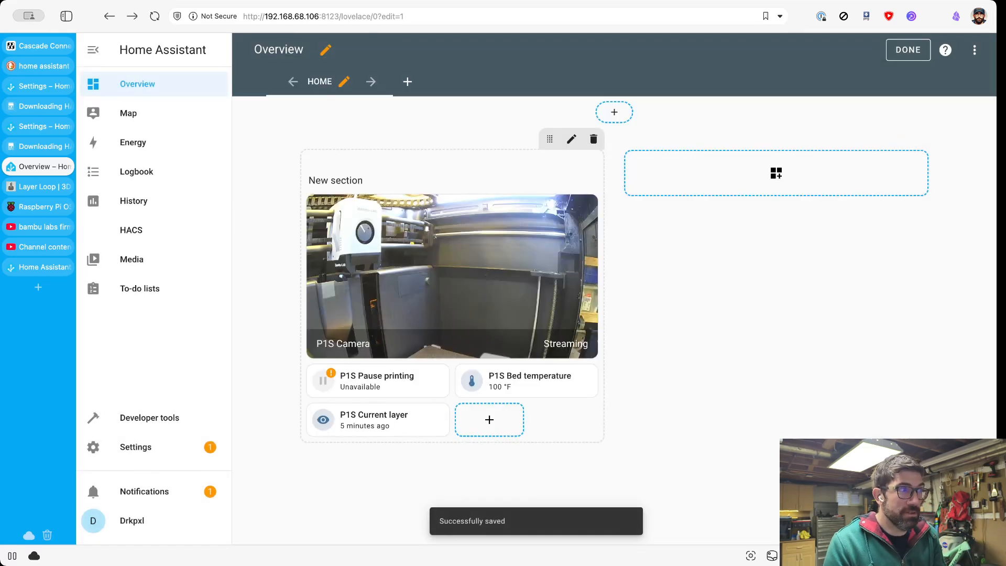
click(907, 50)
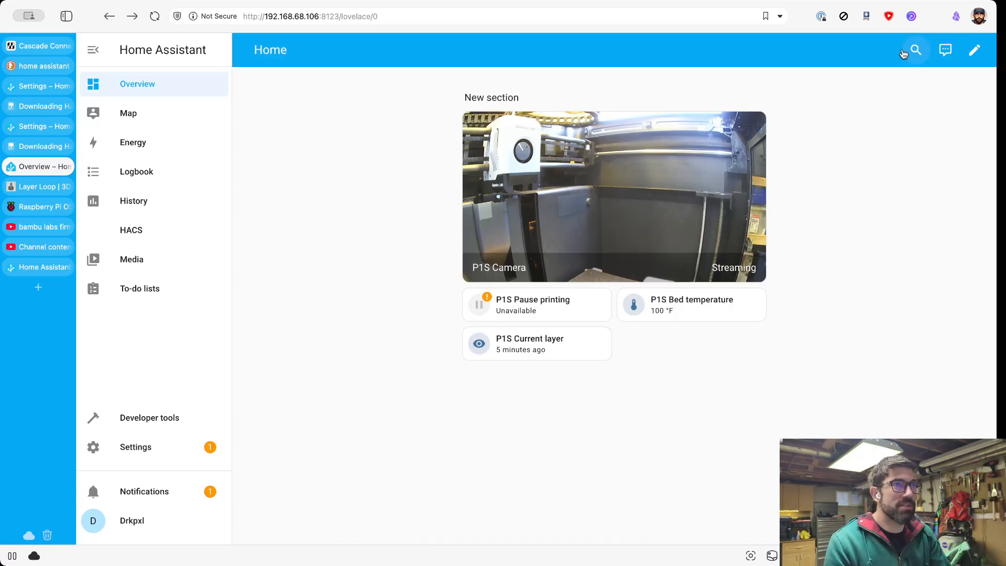
- Open the dashboard's raw configuration and examine the YAML definitions of its section and cards
click(974, 50)
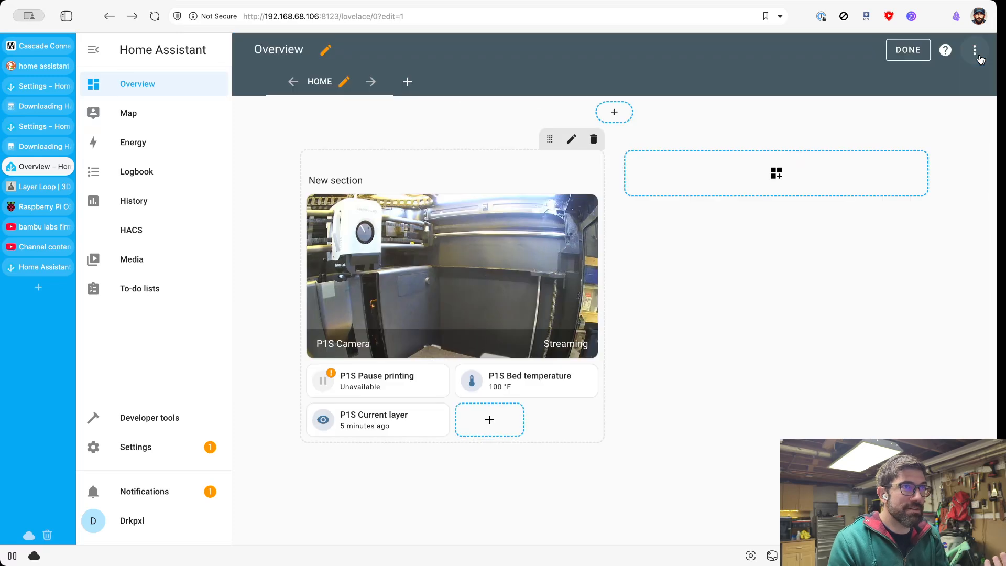
click(975, 52)
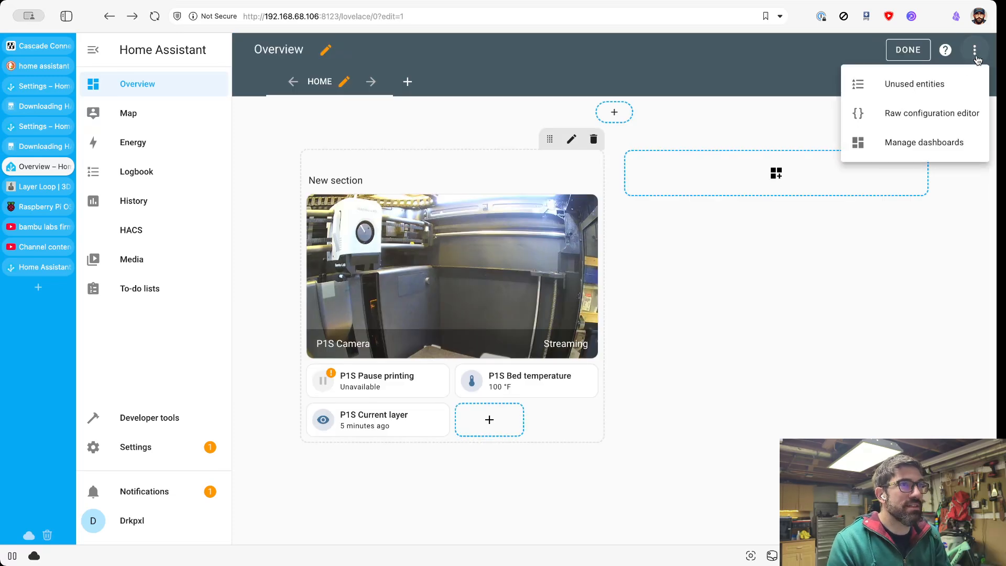
click(892, 111)
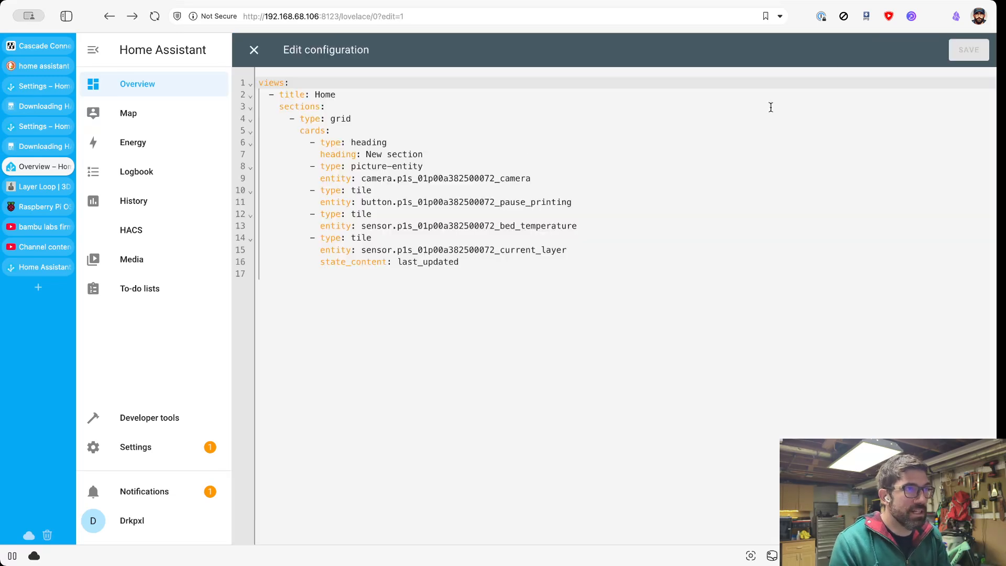
drag(467, 334, 376, 136)
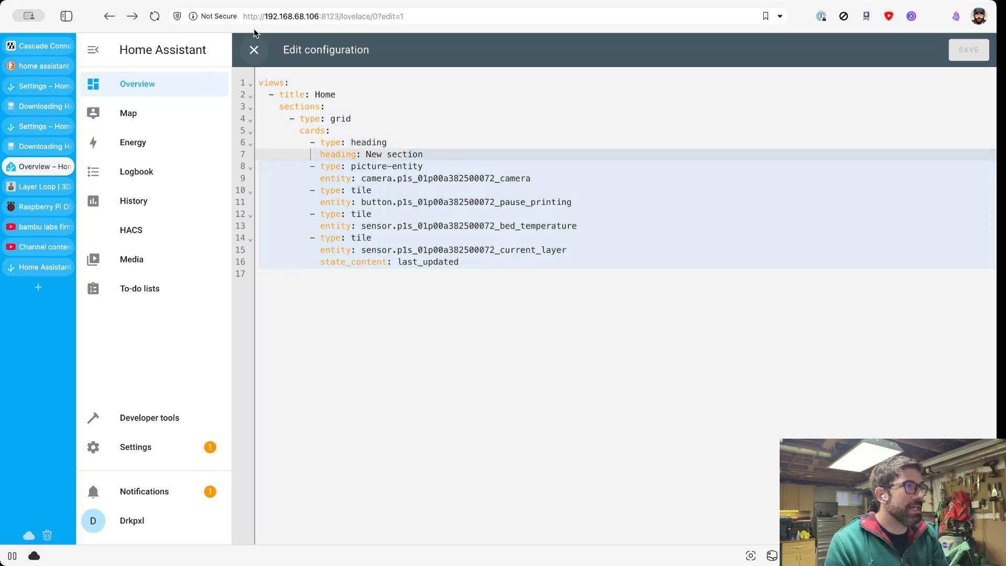
click(254, 49)
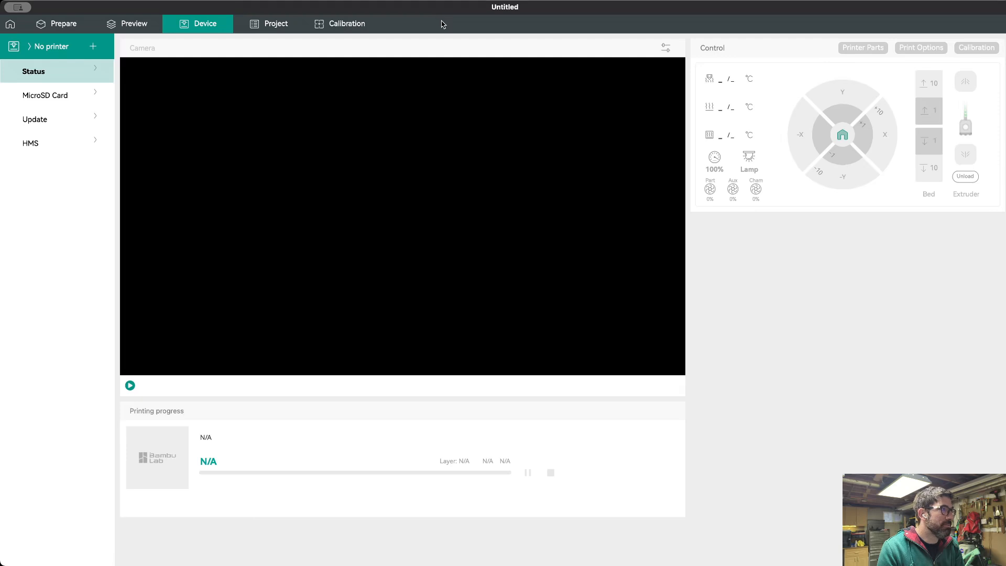
- Switch to Bambu Studio, connect to the P1S on the Device page and start its camera stream
click(134, 25)
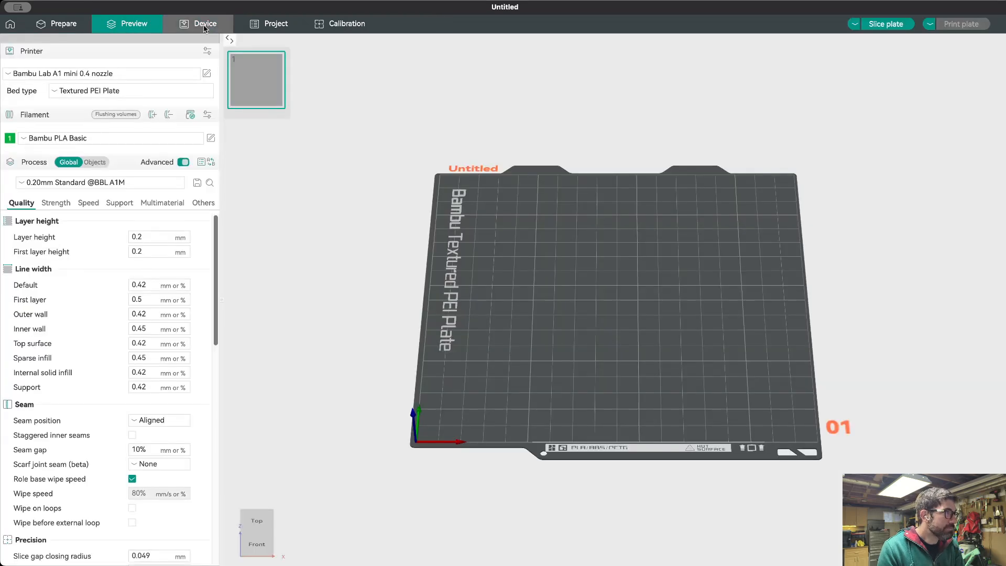
click(202, 25)
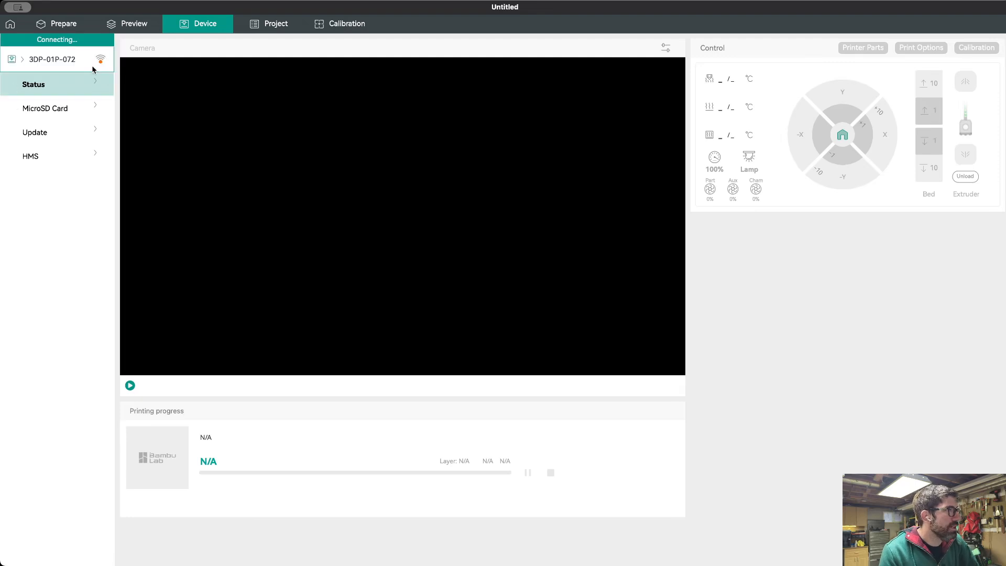
click(129, 386)
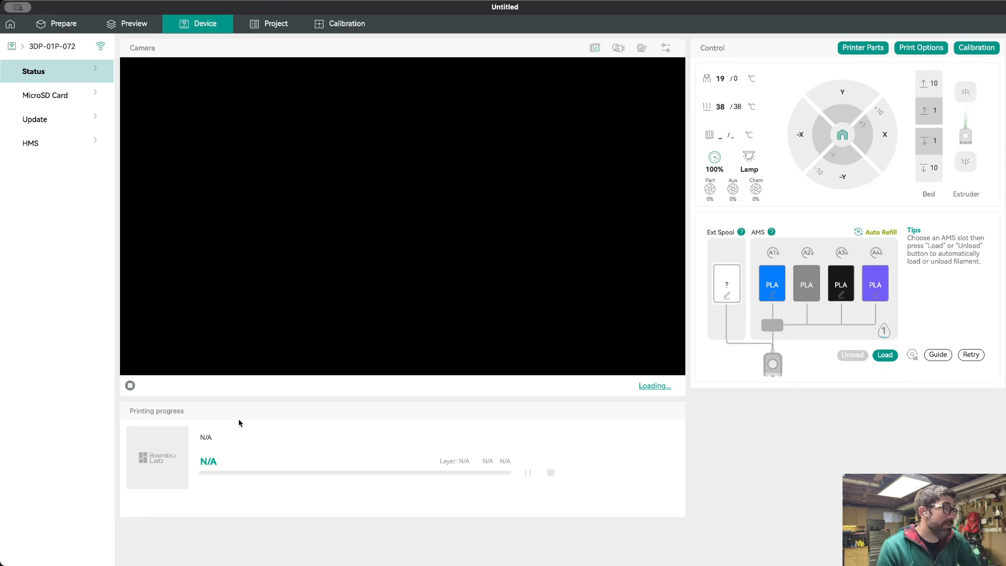
- Prepare the cube plate for the Bambu Lab P1S 0.4 Hardened Steel printer preset and synchronize its filament list with the AMS
click(53, 26)
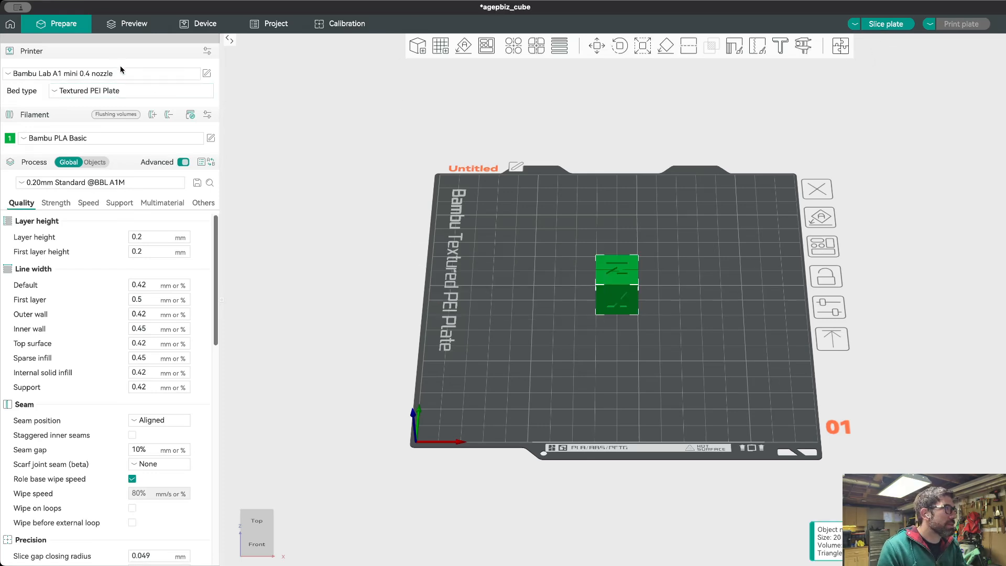
click(98, 107)
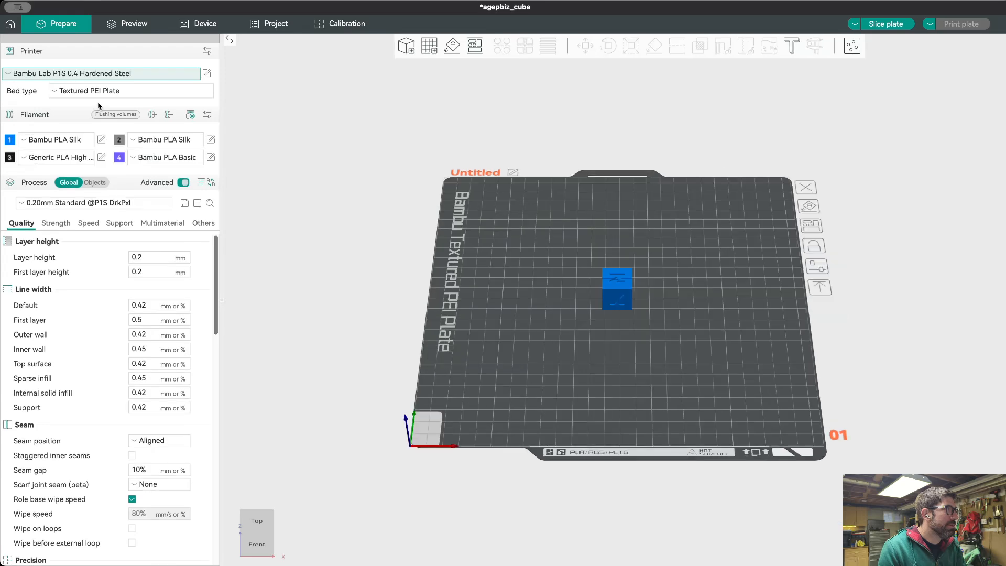
click(190, 116)
click(234, 323)
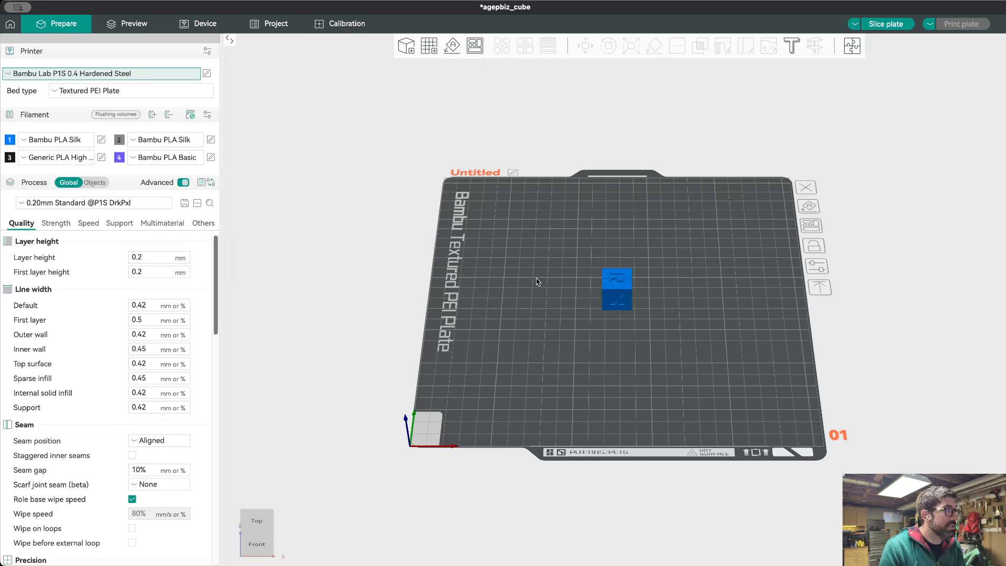
- Slice the cube's plate and send the print job to the P1S over LAN with bed leveling off and AMS enabled
click(629, 296)
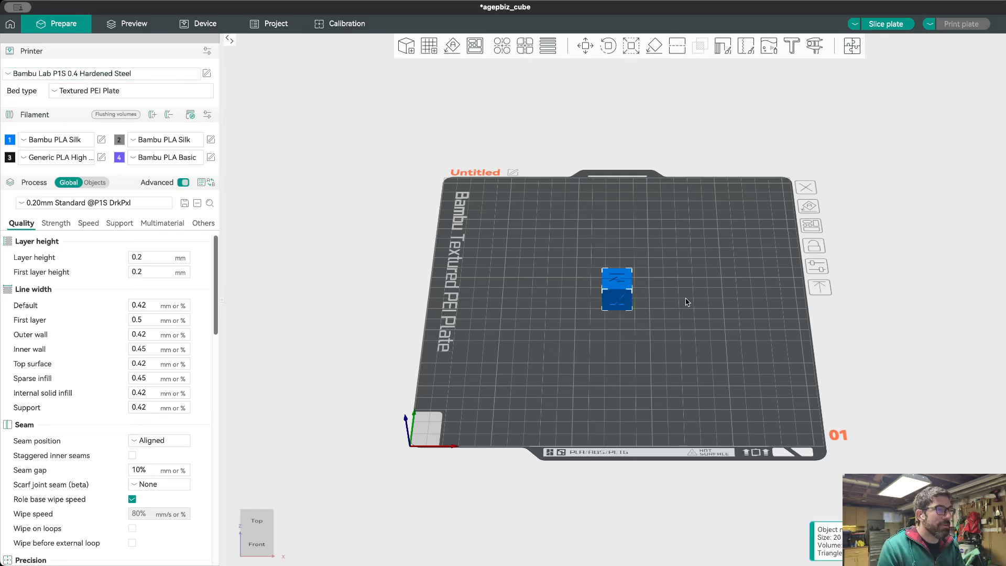
click(891, 24)
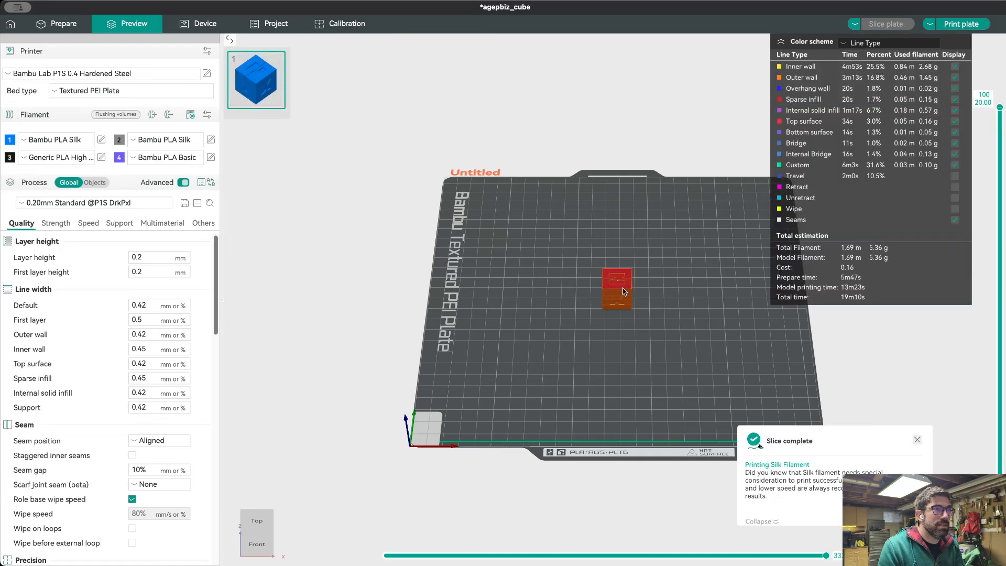
click(961, 24)
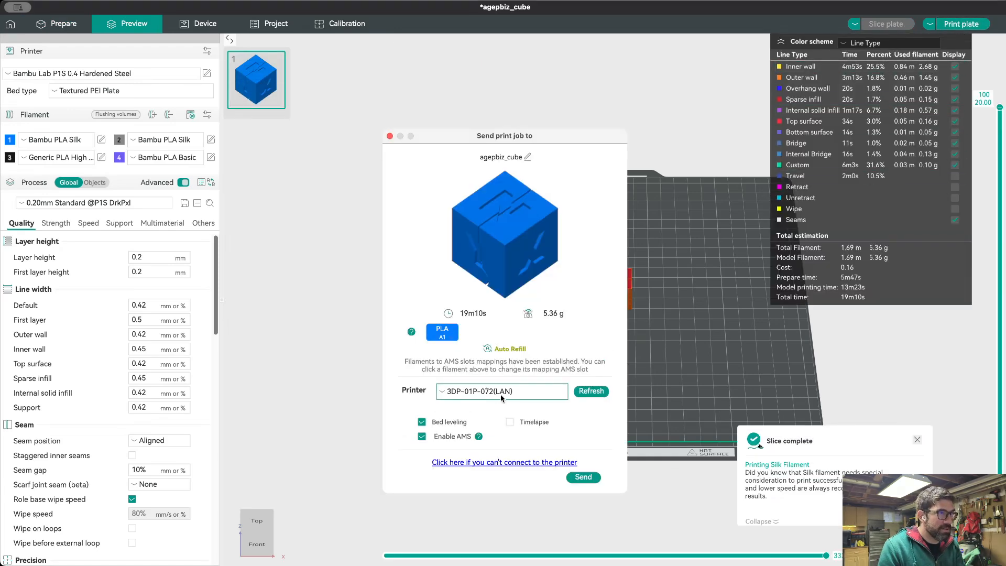
click(422, 423)
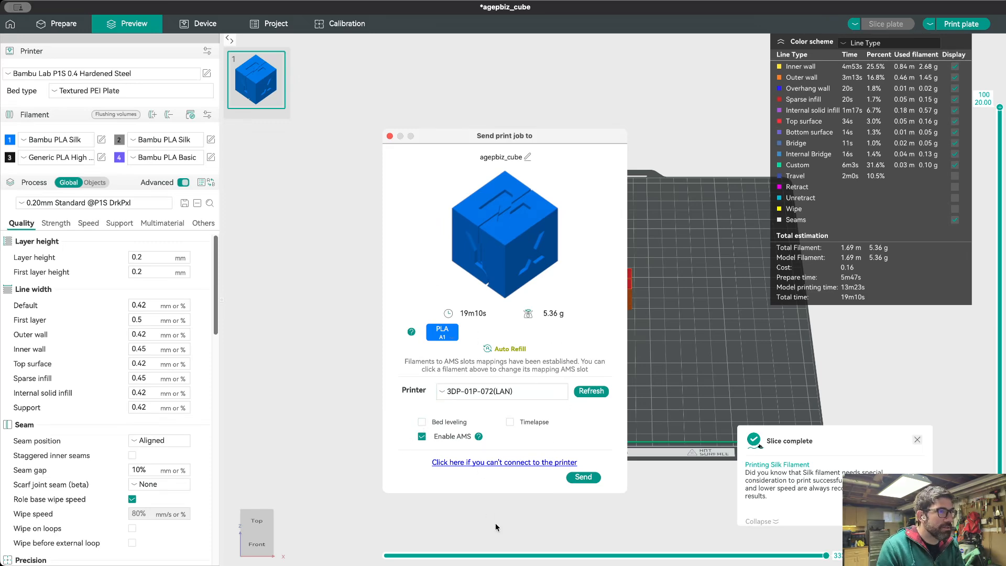
click(584, 477)
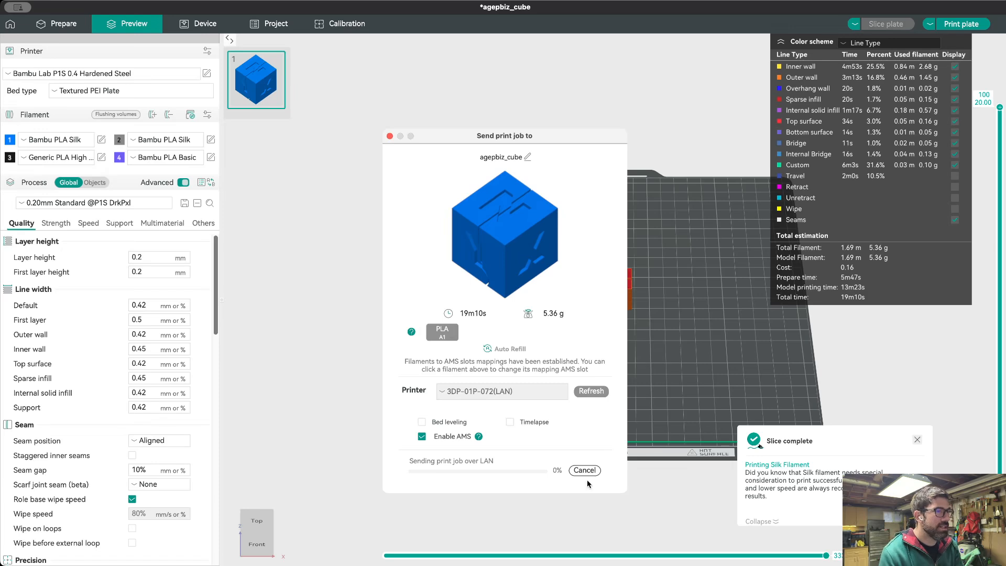